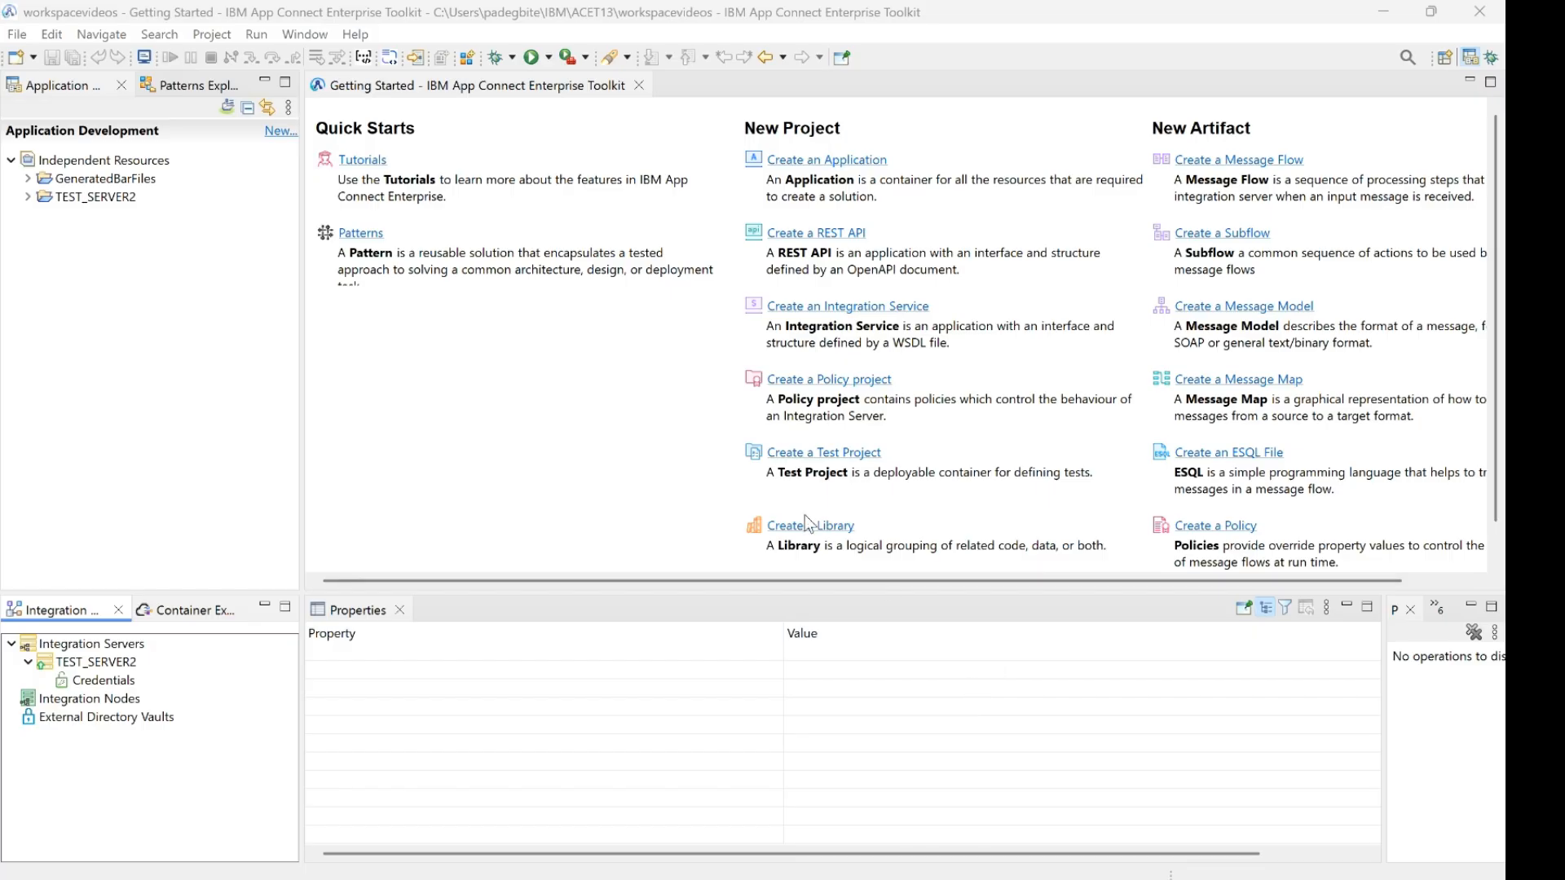
Create a new shared library named SAMPLE_LIBRARY
left_click(280, 131)
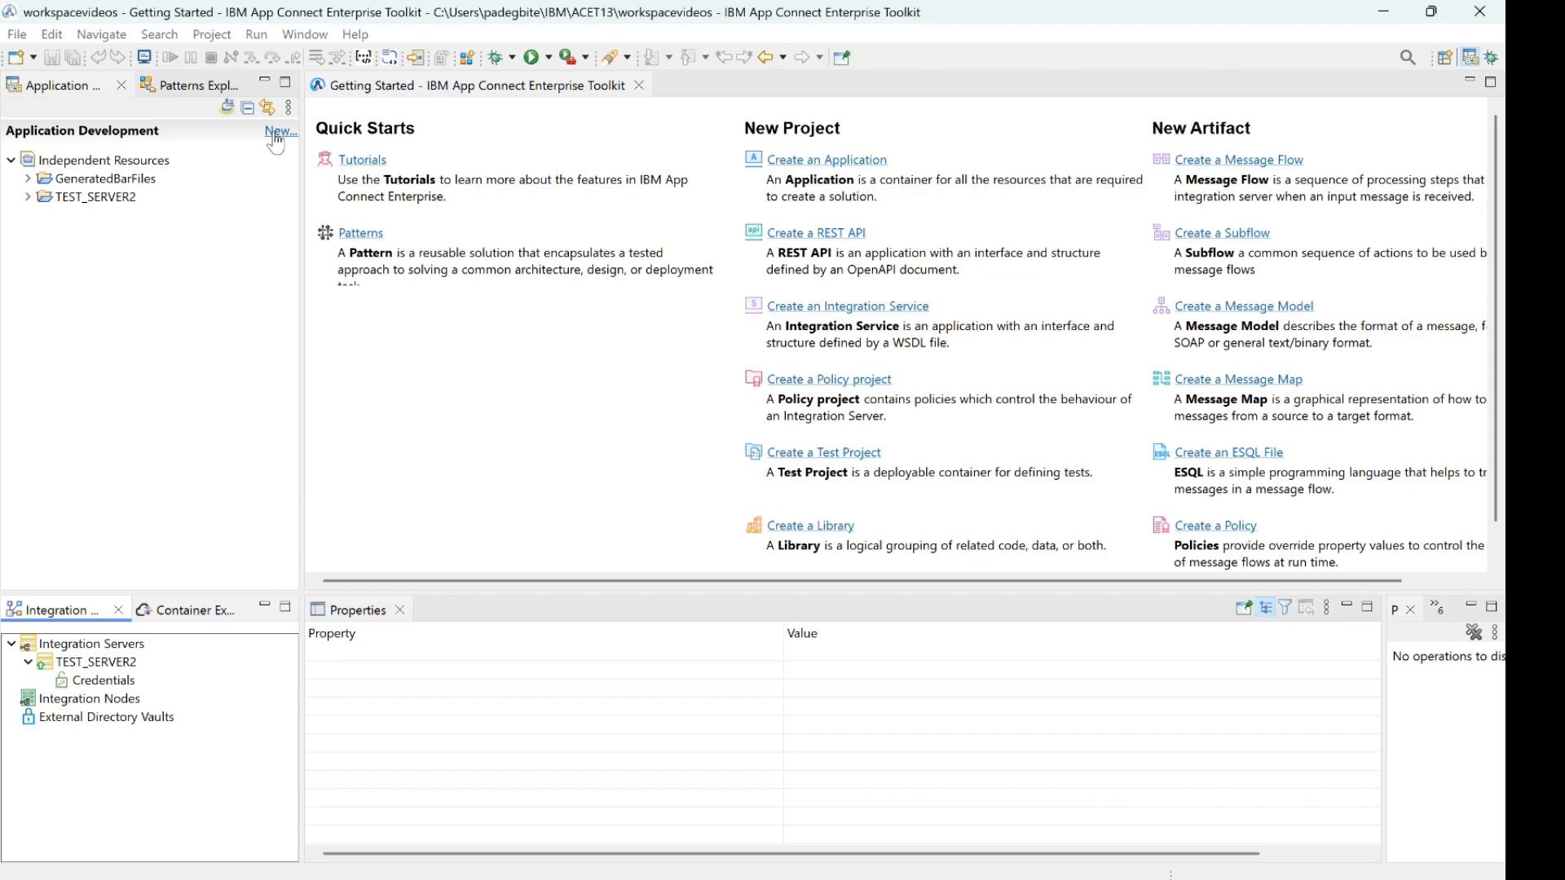
left_click(338, 318)
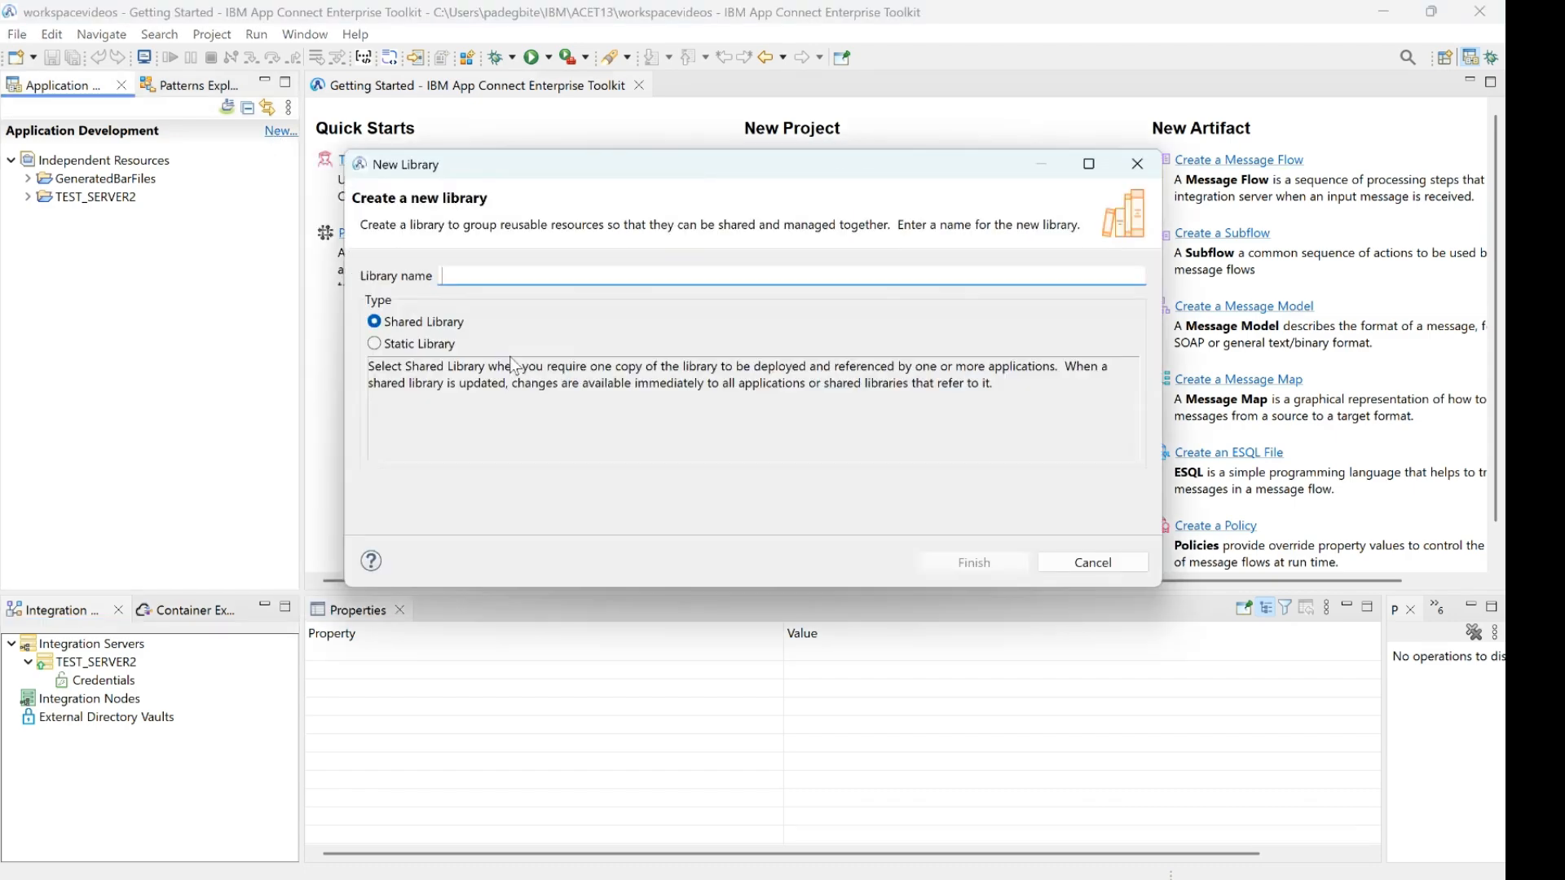
type("SAMPLE")
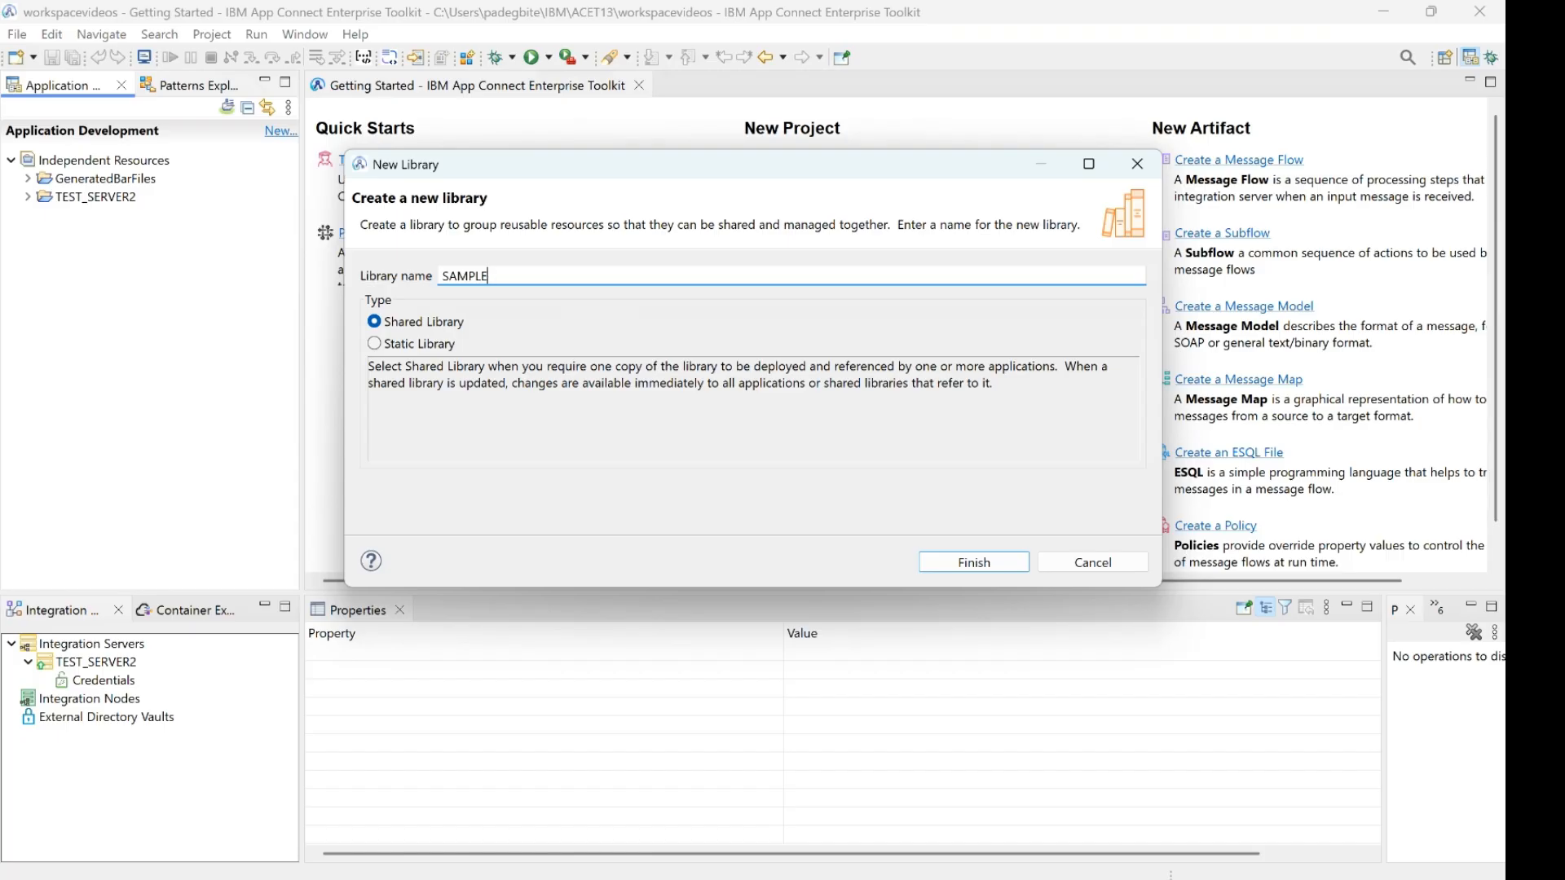
type("_LIBRARY")
left_click(974, 562)
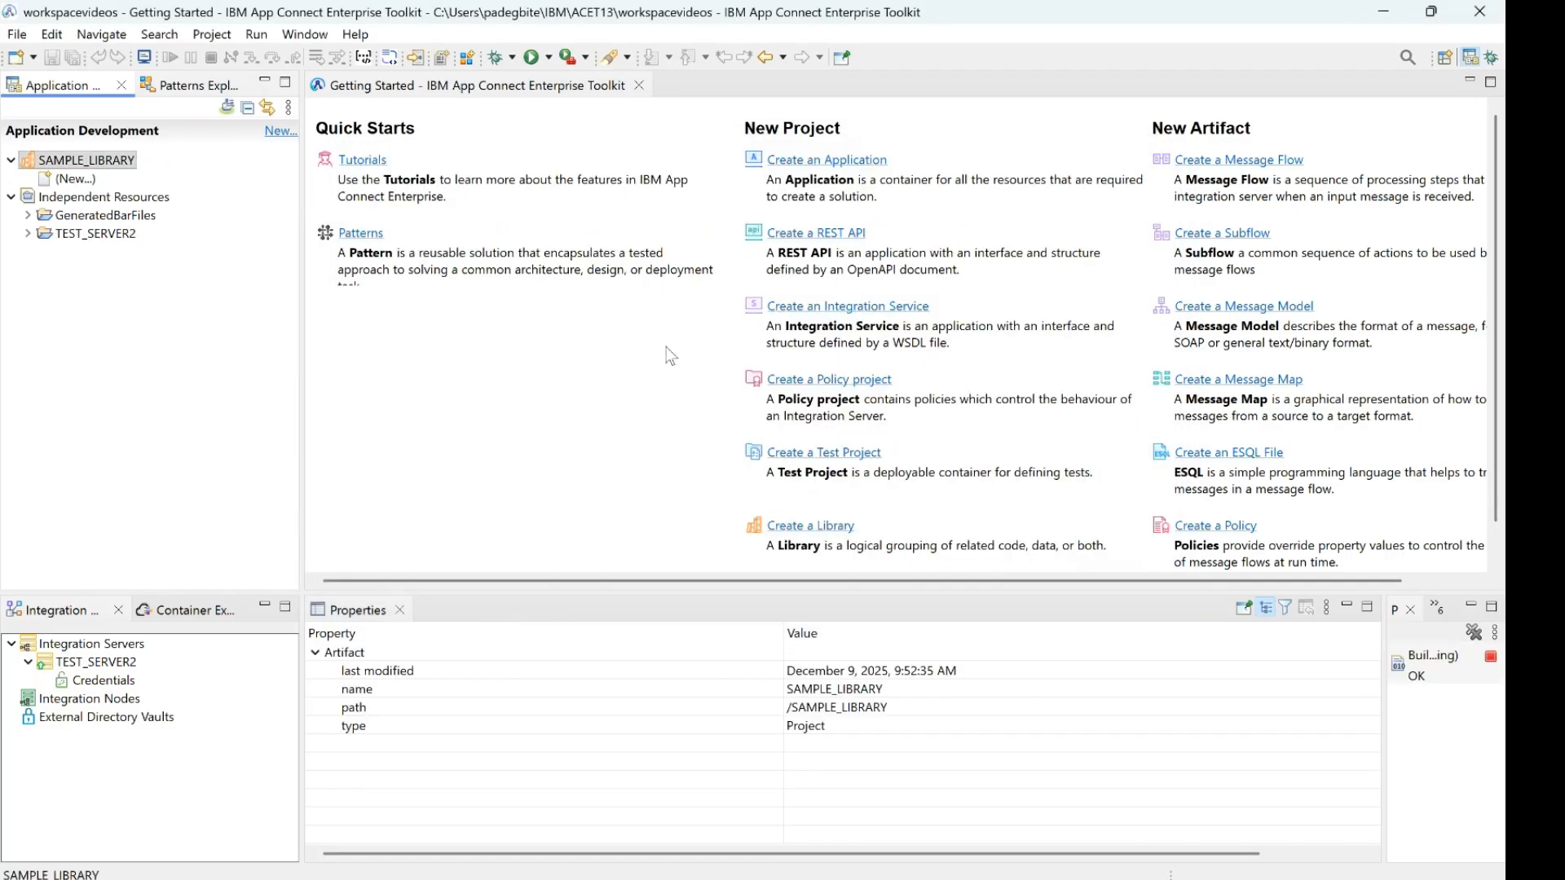
Add an Other XML message model to SAMPLE_LIBRARY from the existing schema file sampleXML.xsd outside the workspace
left_click(75, 179)
left_click(178, 262)
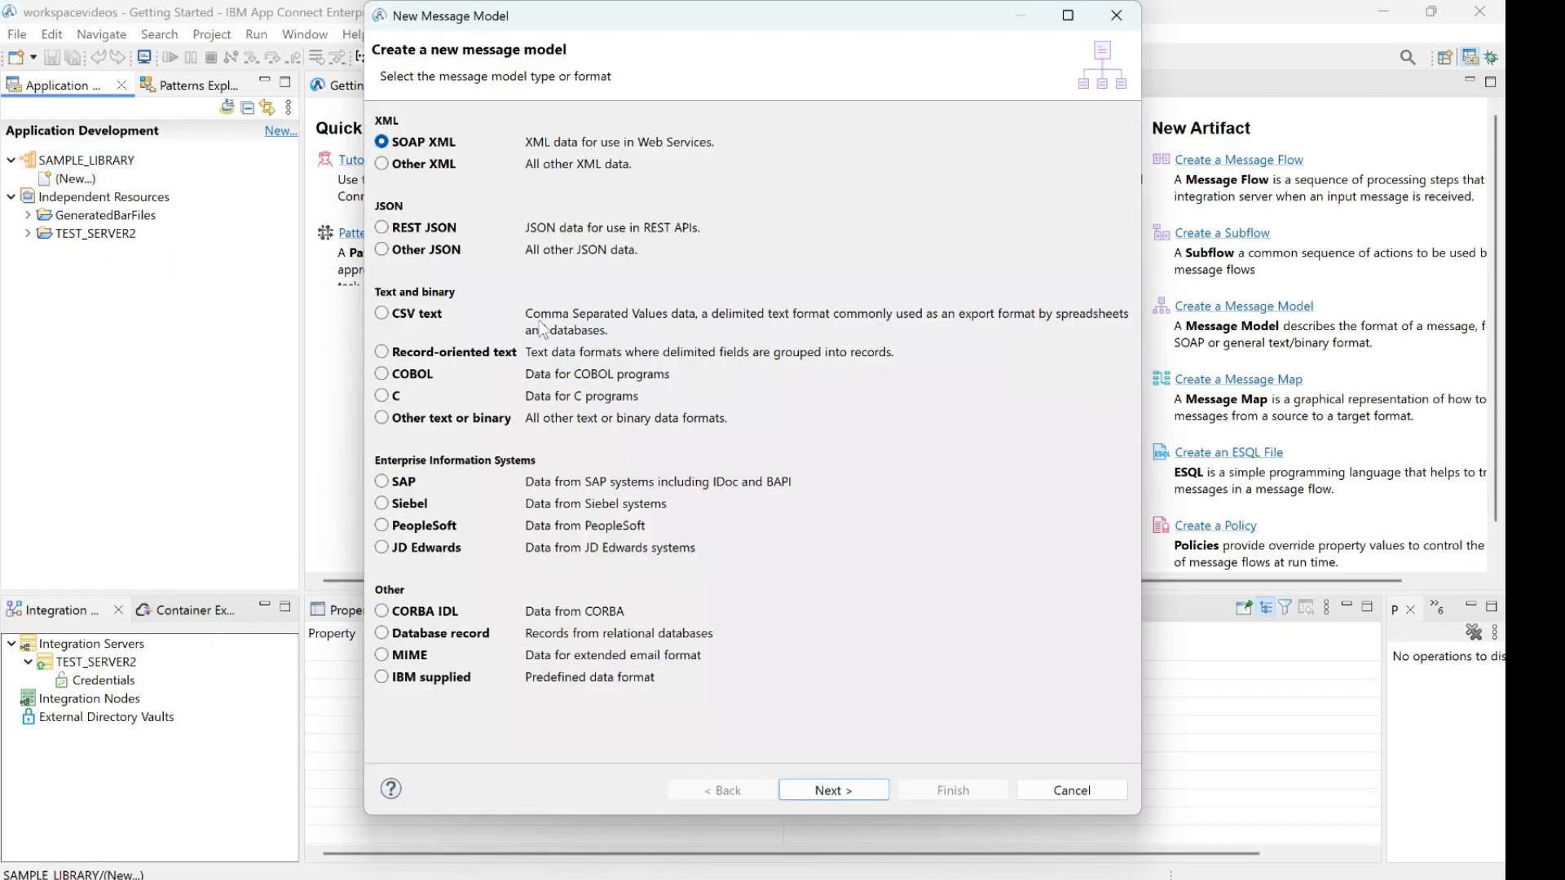
left_click(403, 163)
left_click(815, 799)
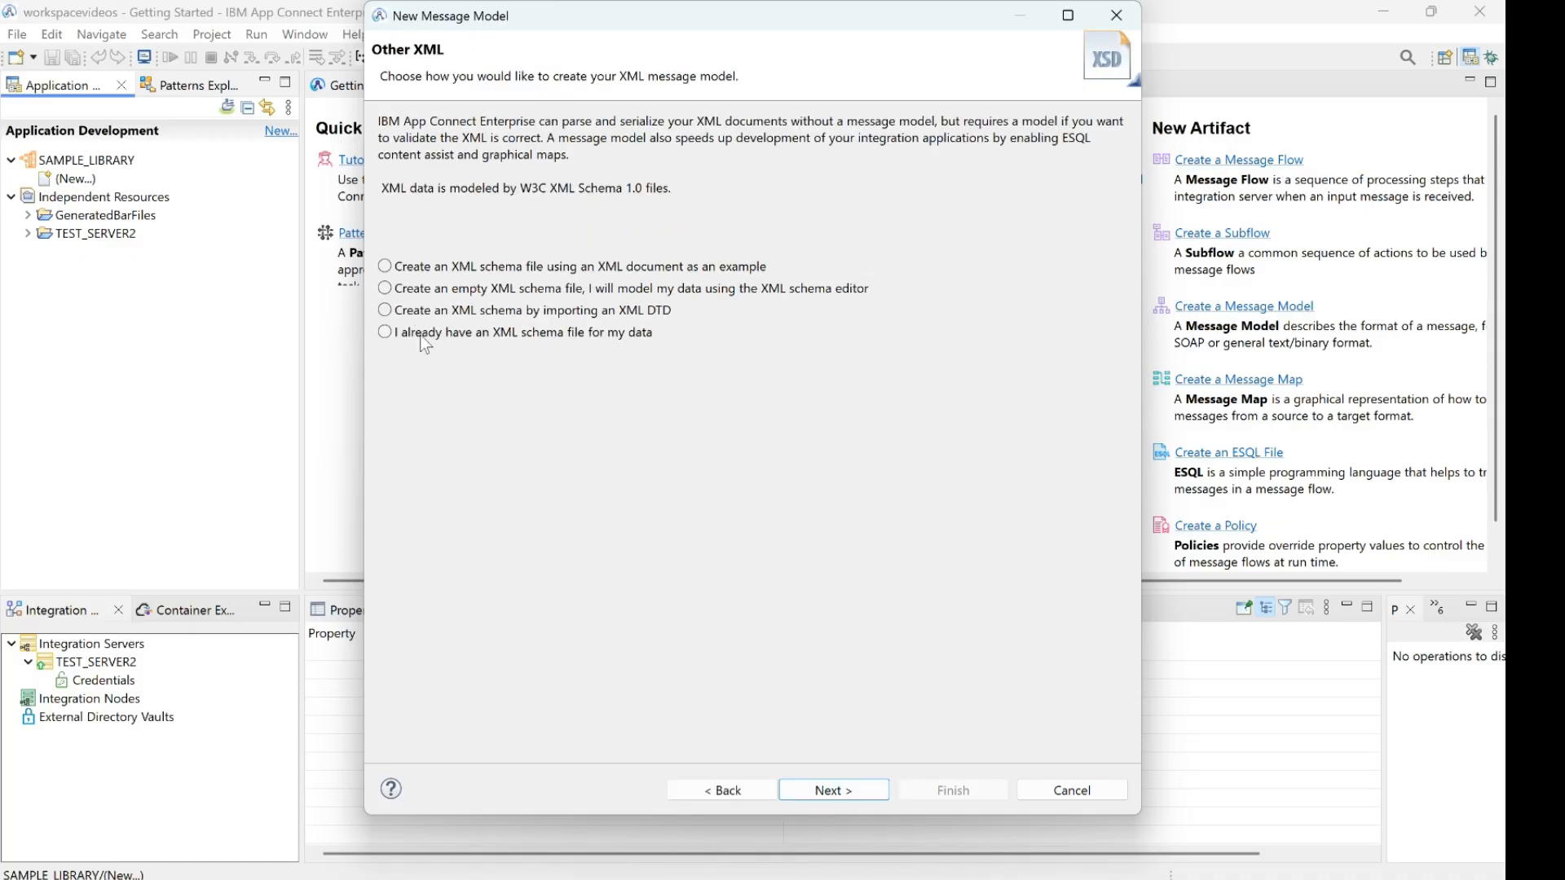
left_click(823, 790)
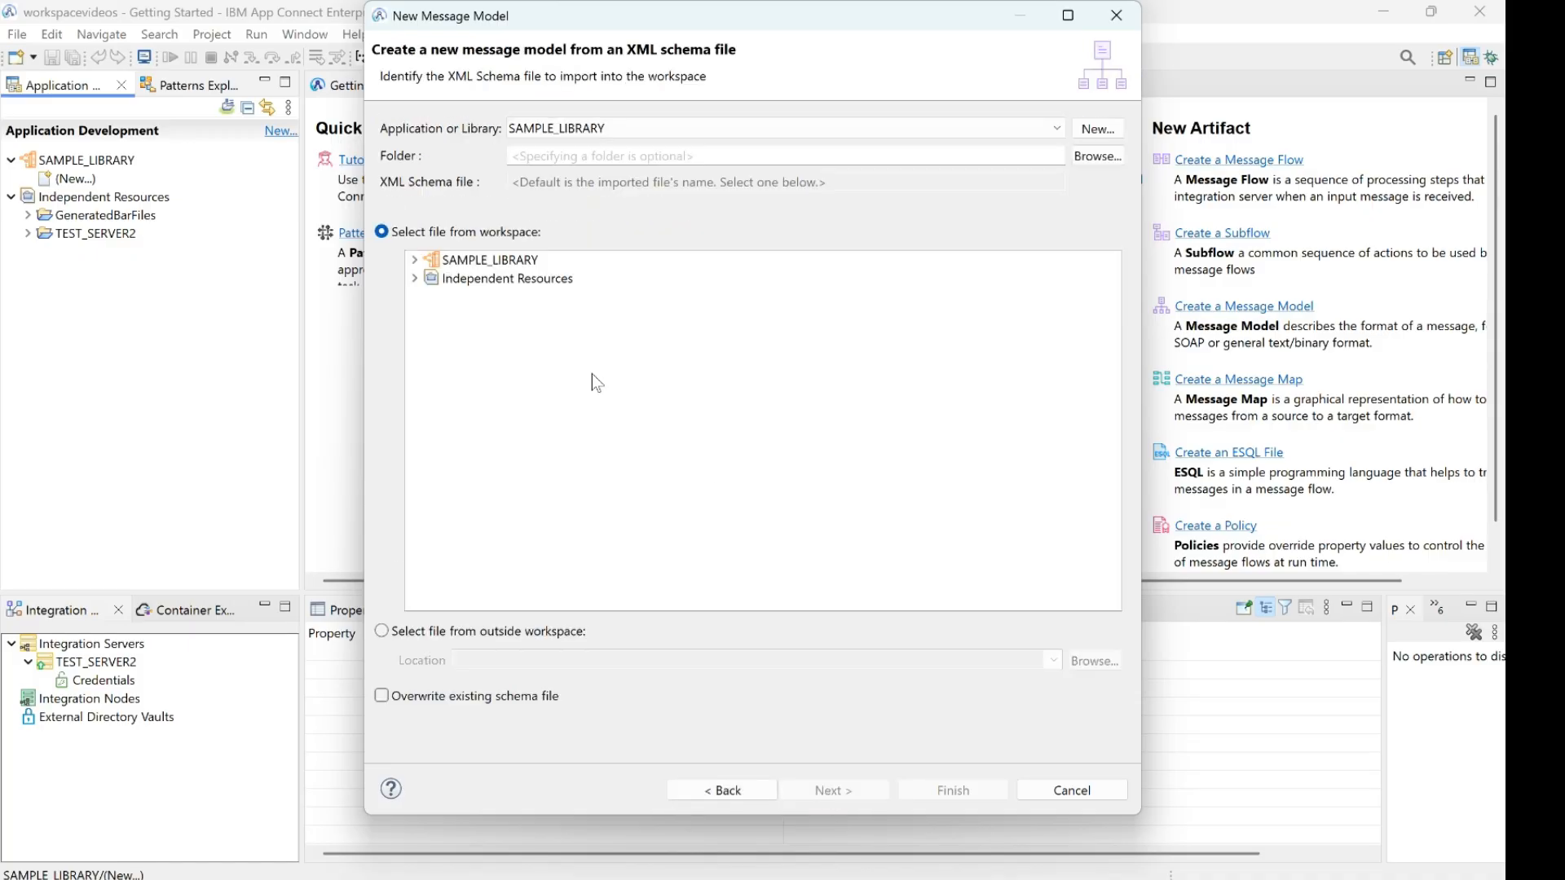
left_click(427, 634)
left_click(1094, 661)
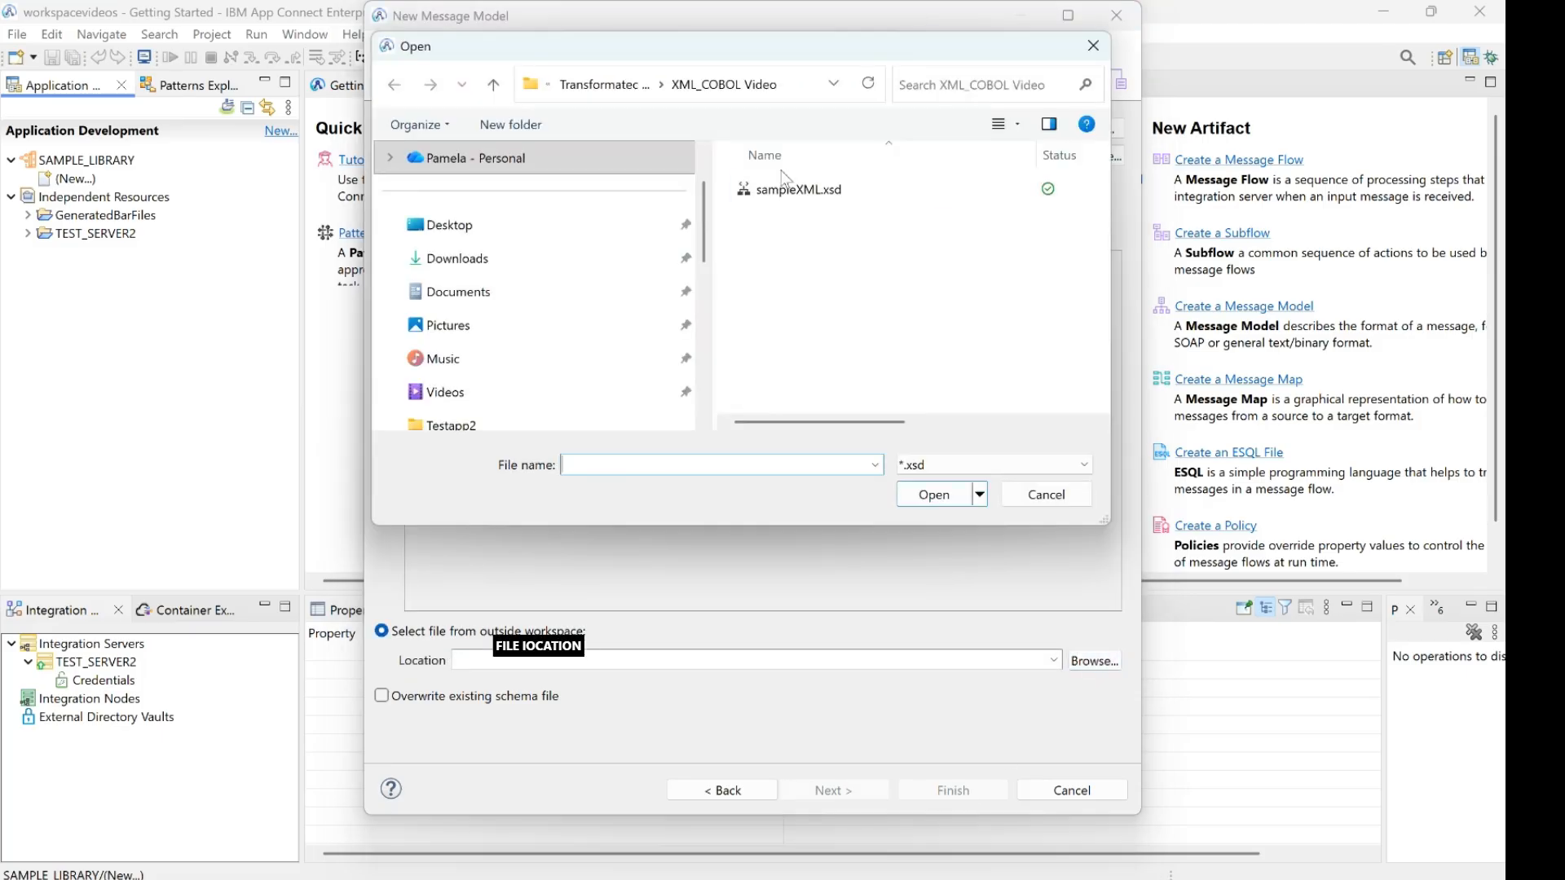
double_click(793, 194)
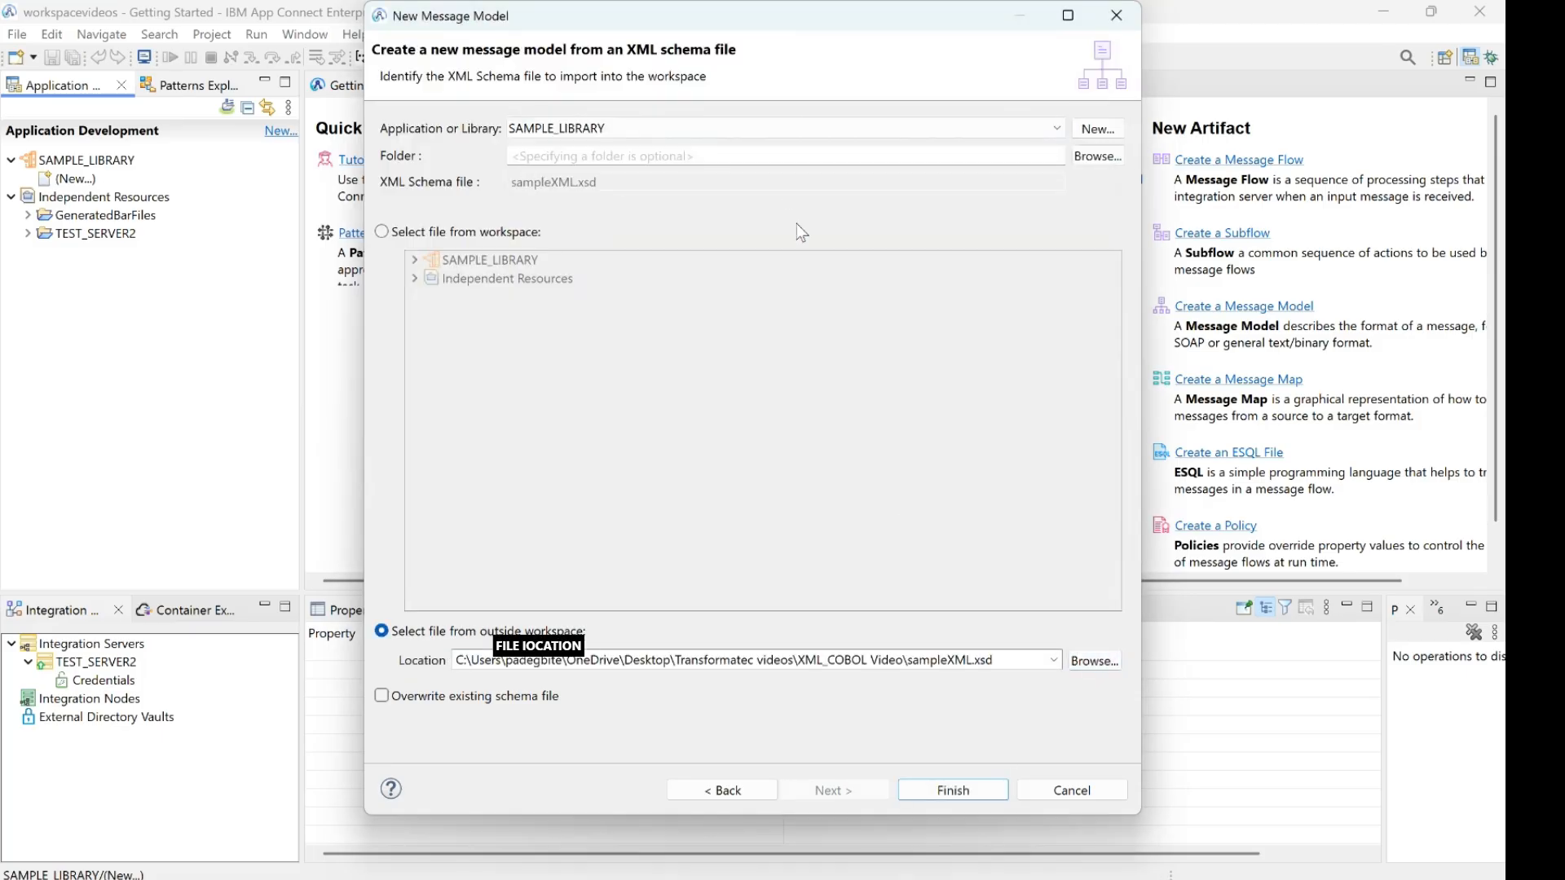
left_click(965, 790)
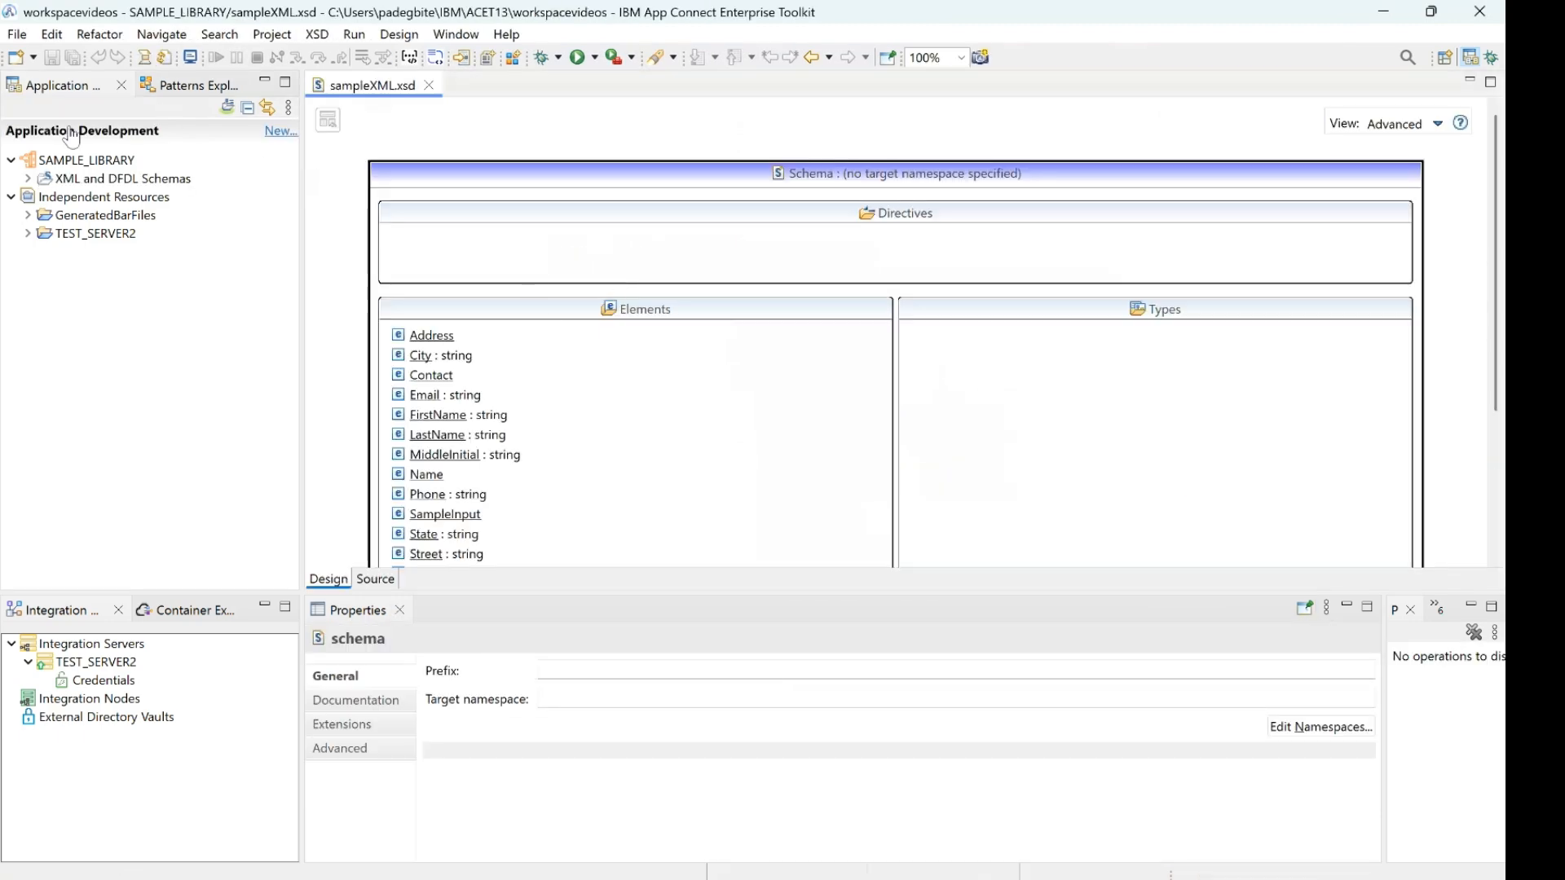
Start a new COBOL message model in SAMPLE_LIBRARY that creates a DFDL schema by importing a COBOL copybook or program
left_click(54, 163)
right_click(53, 166)
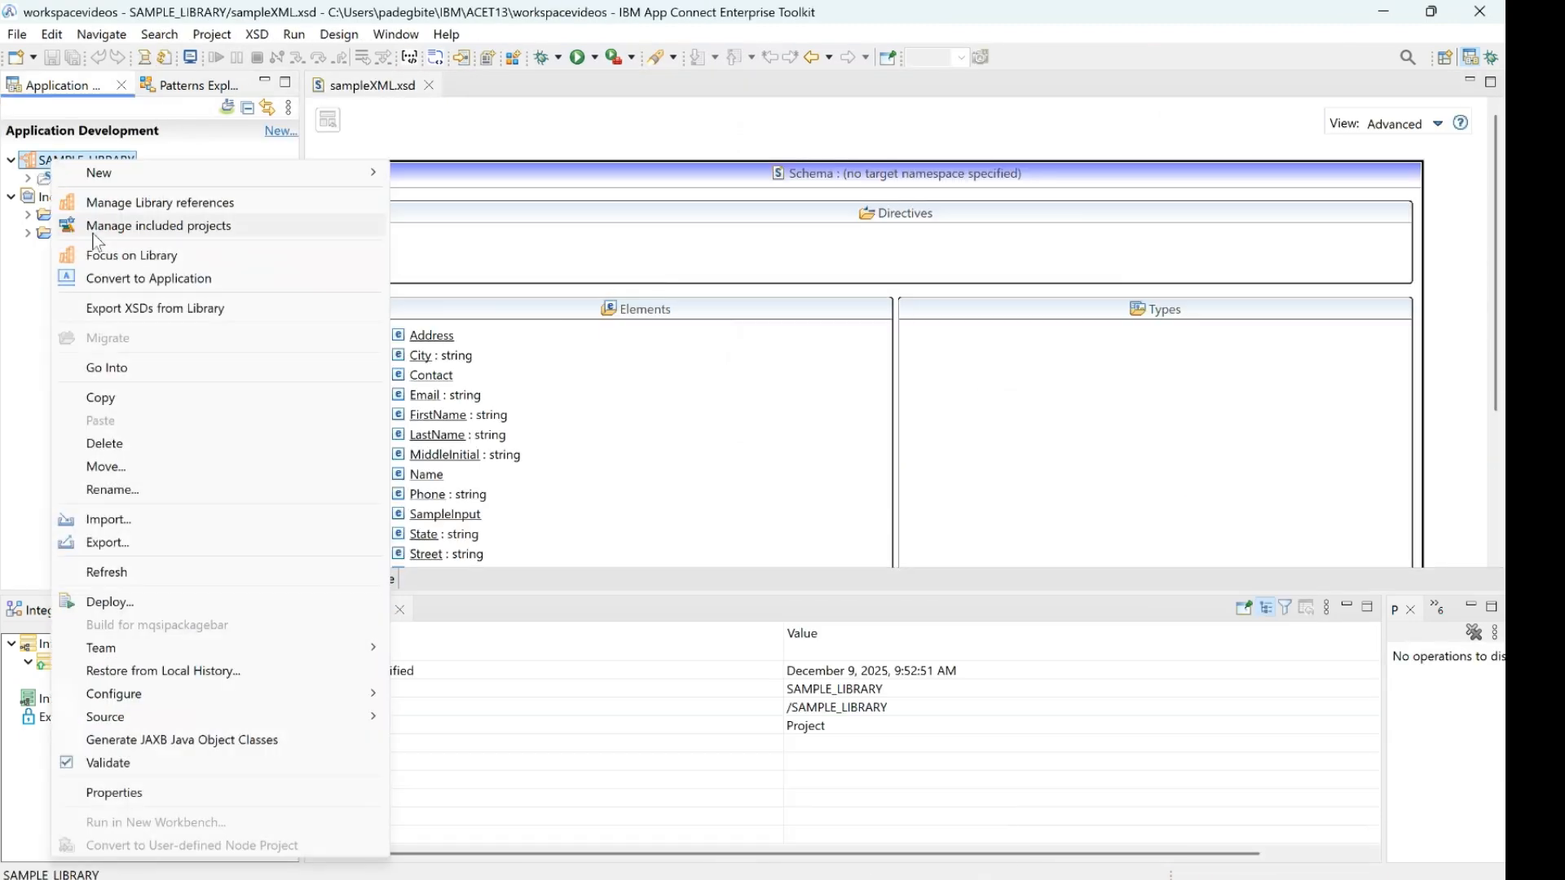
mouse_move(145, 173)
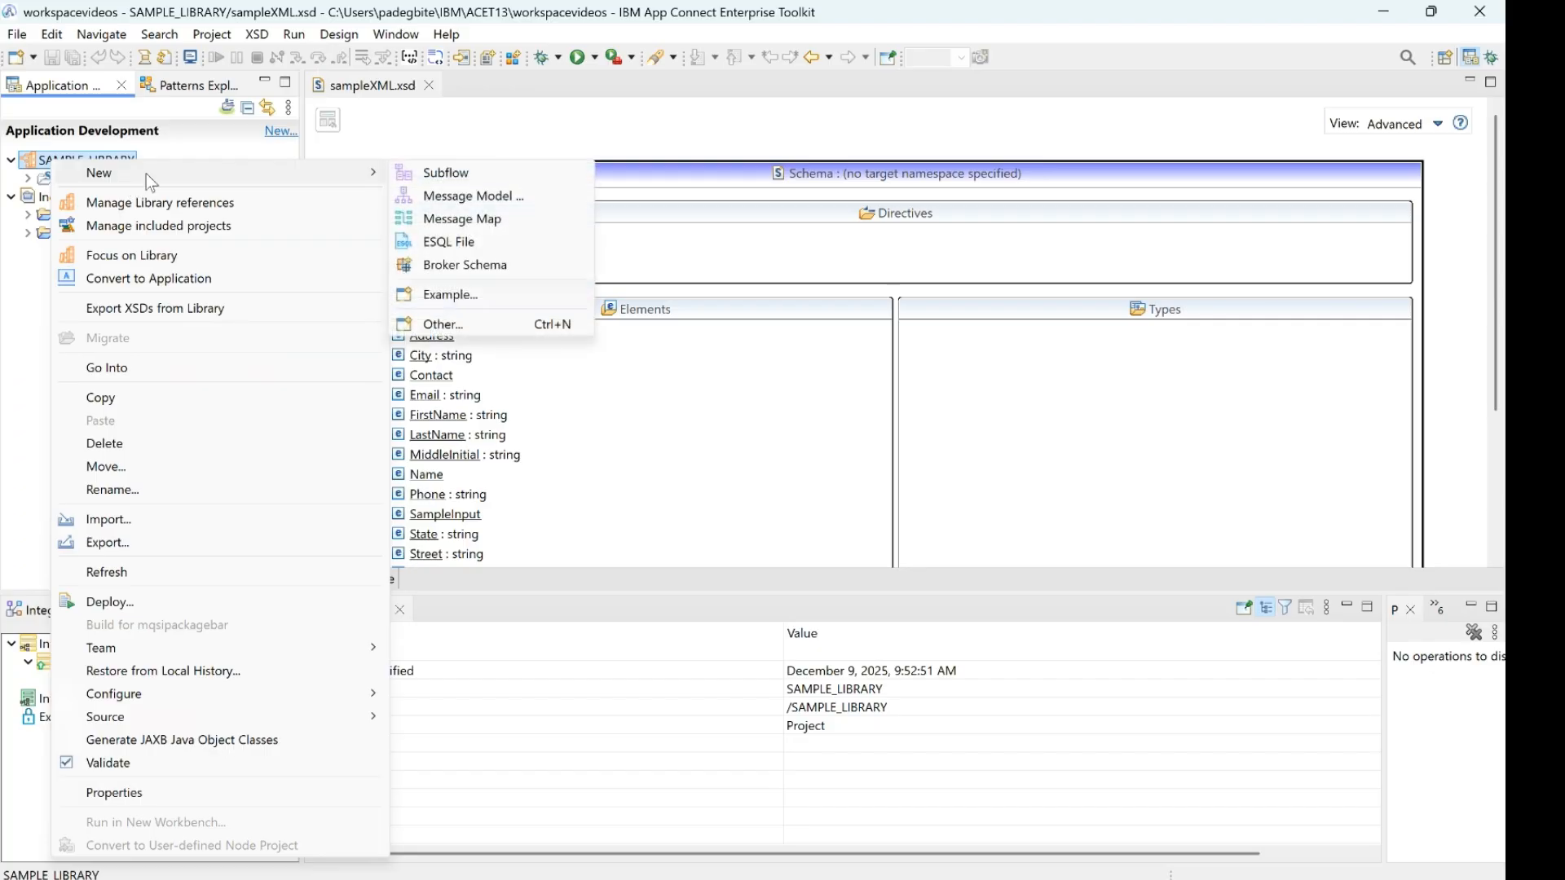
left_click(481, 197)
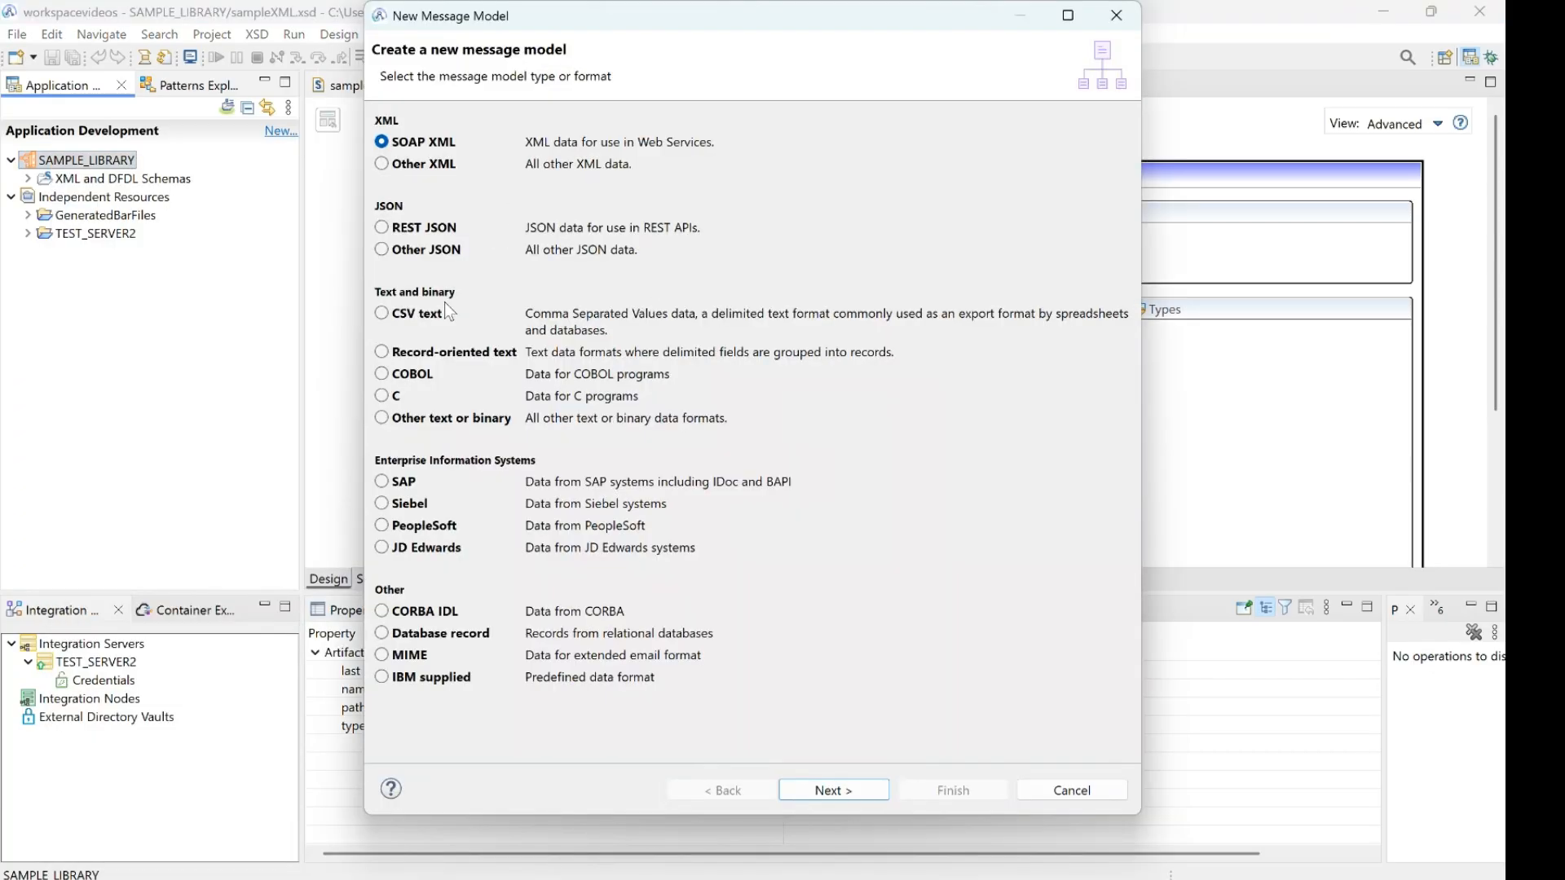
left_click(412, 375)
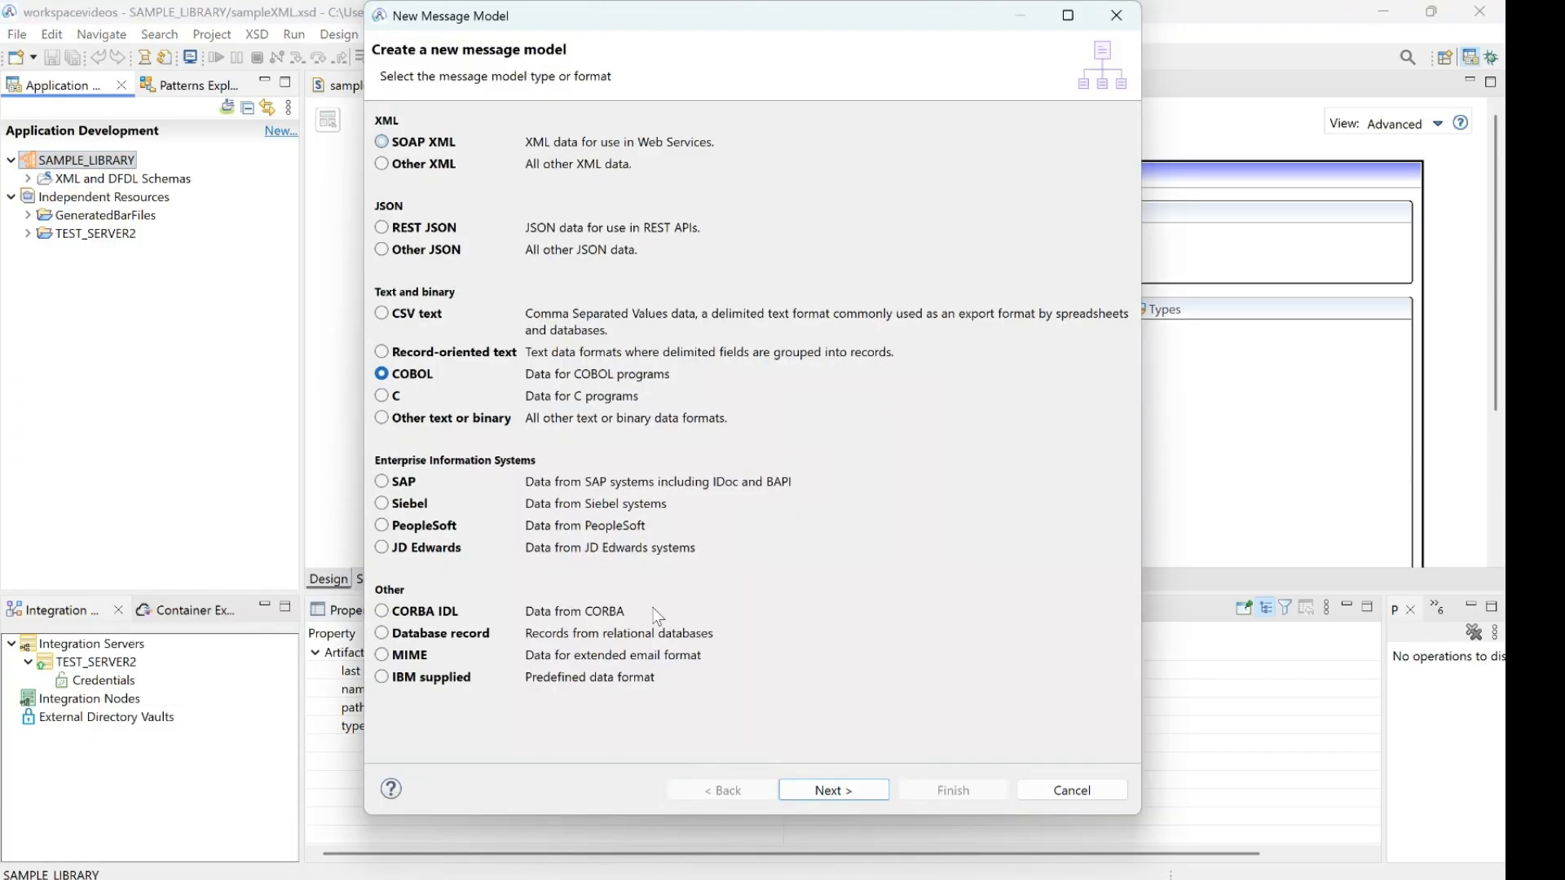
left_click(839, 791)
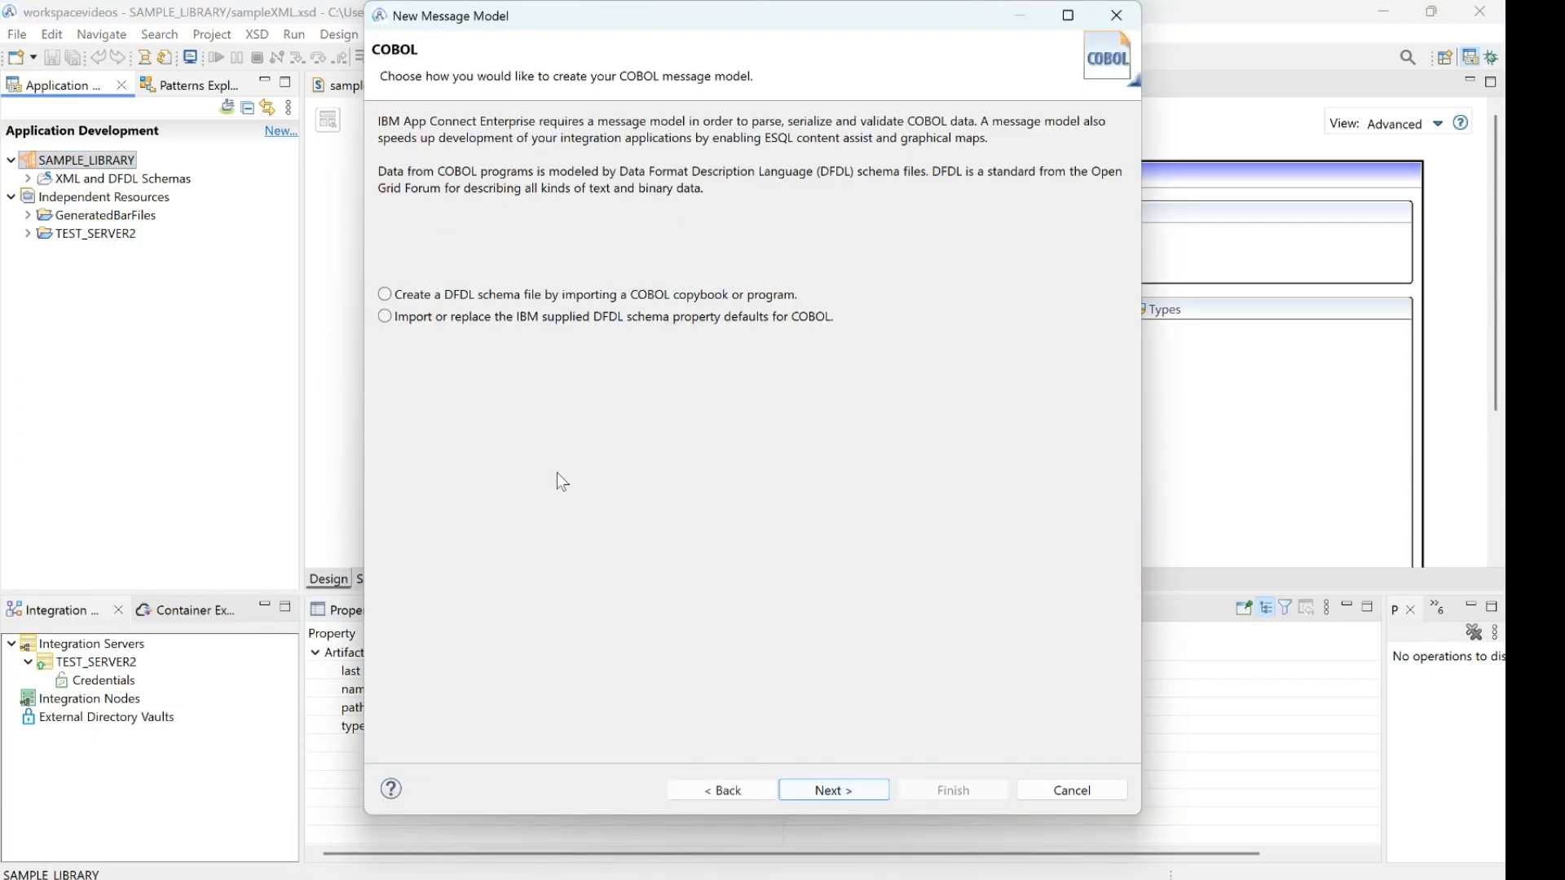
left_click(385, 294)
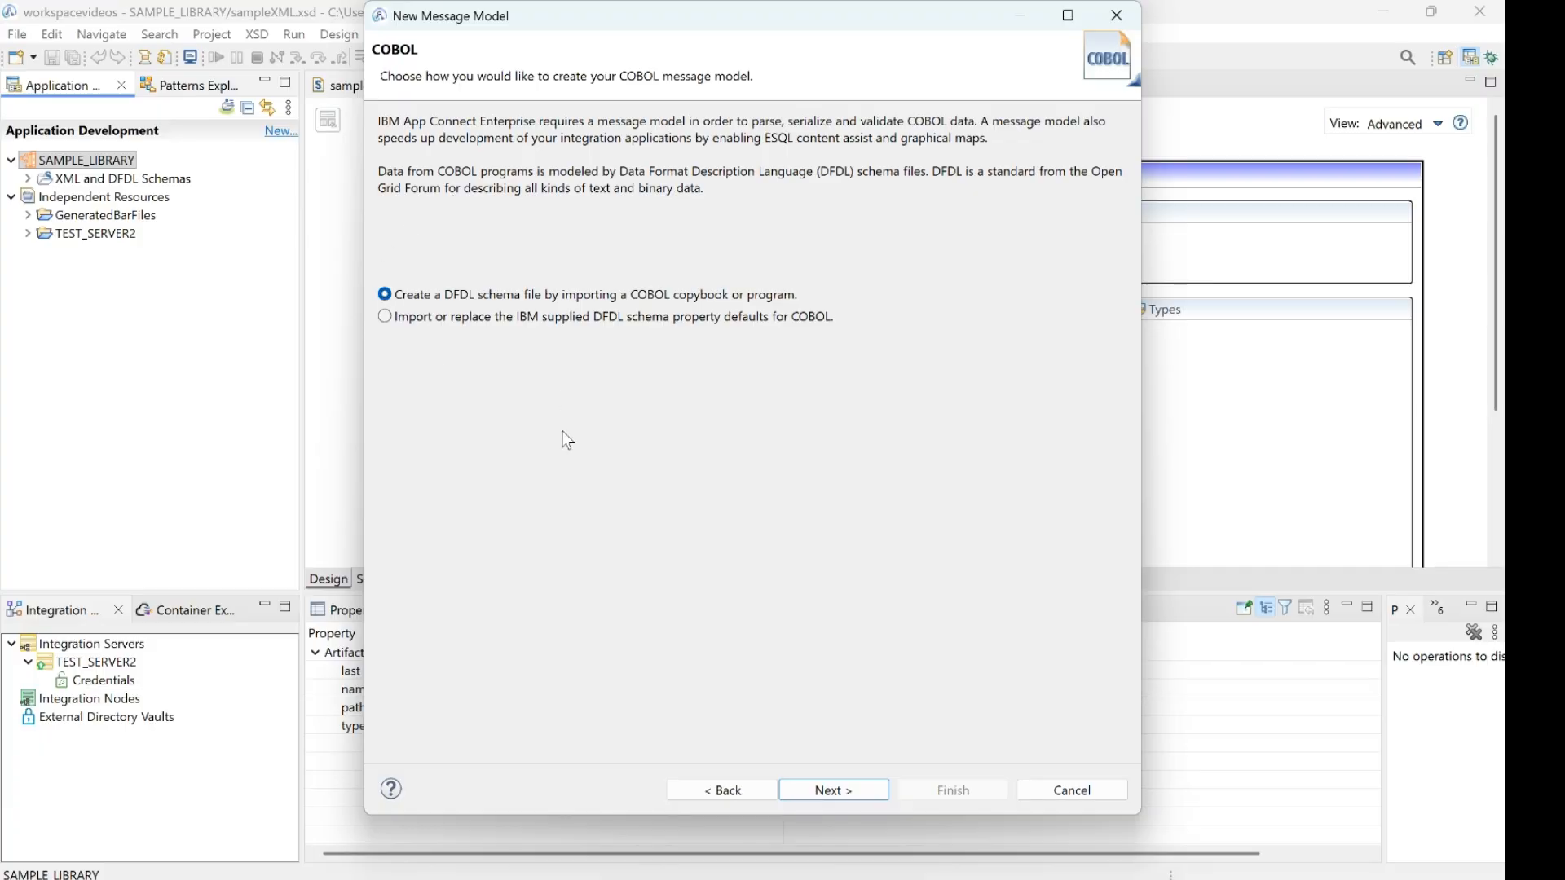
left_click(852, 790)
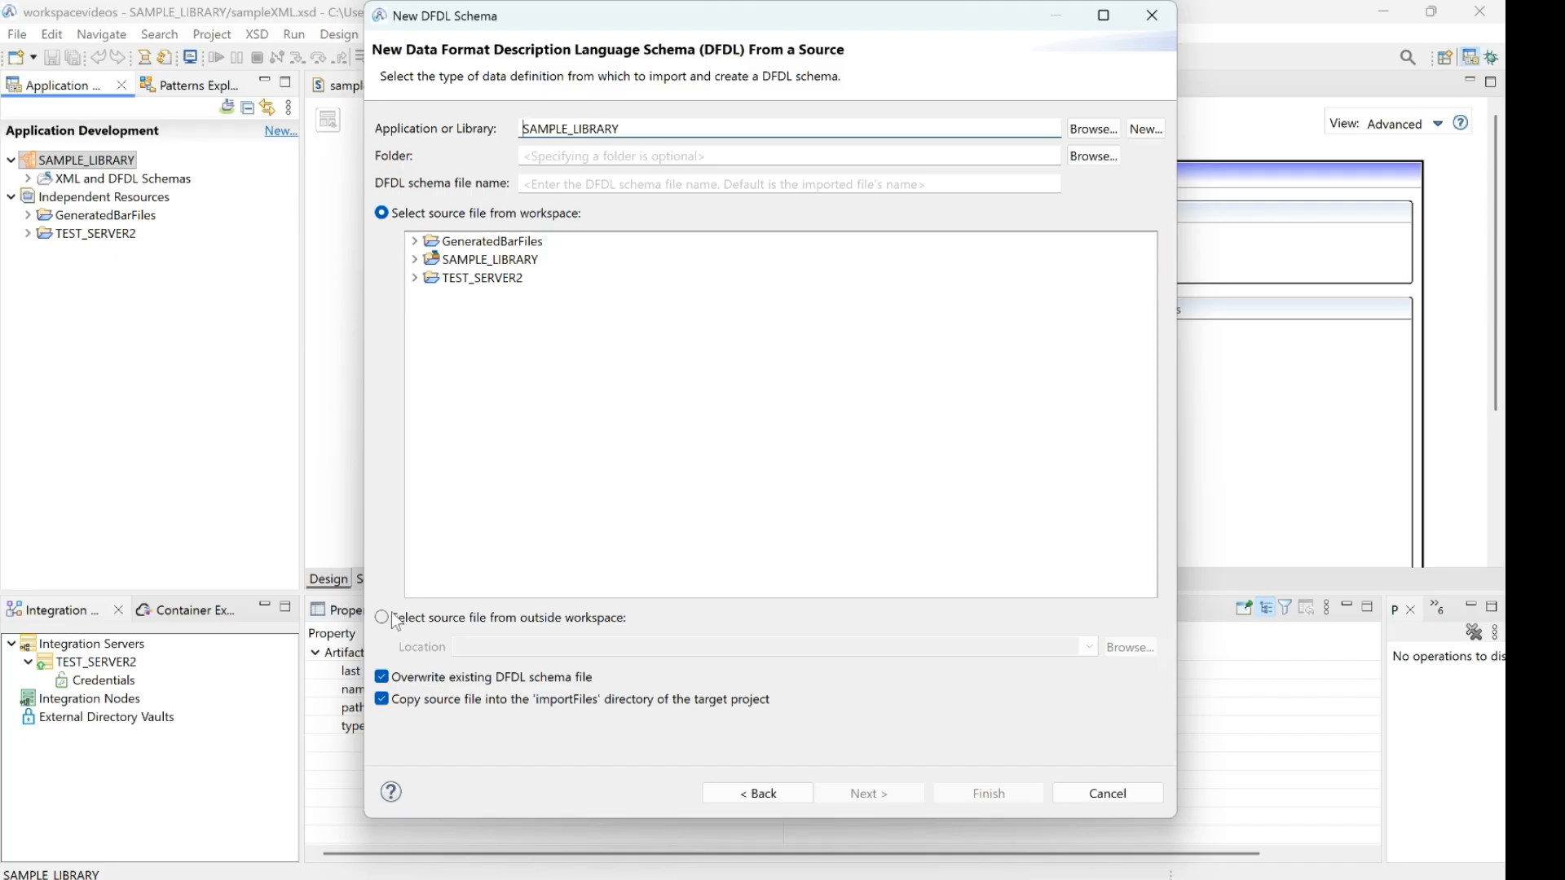
Generate the DFDL schema from sampleCOBOL.cpy outside the workspace, importing the SAMPLEOUTPUT structure with the default import options
left_click(396, 621)
left_click(1124, 647)
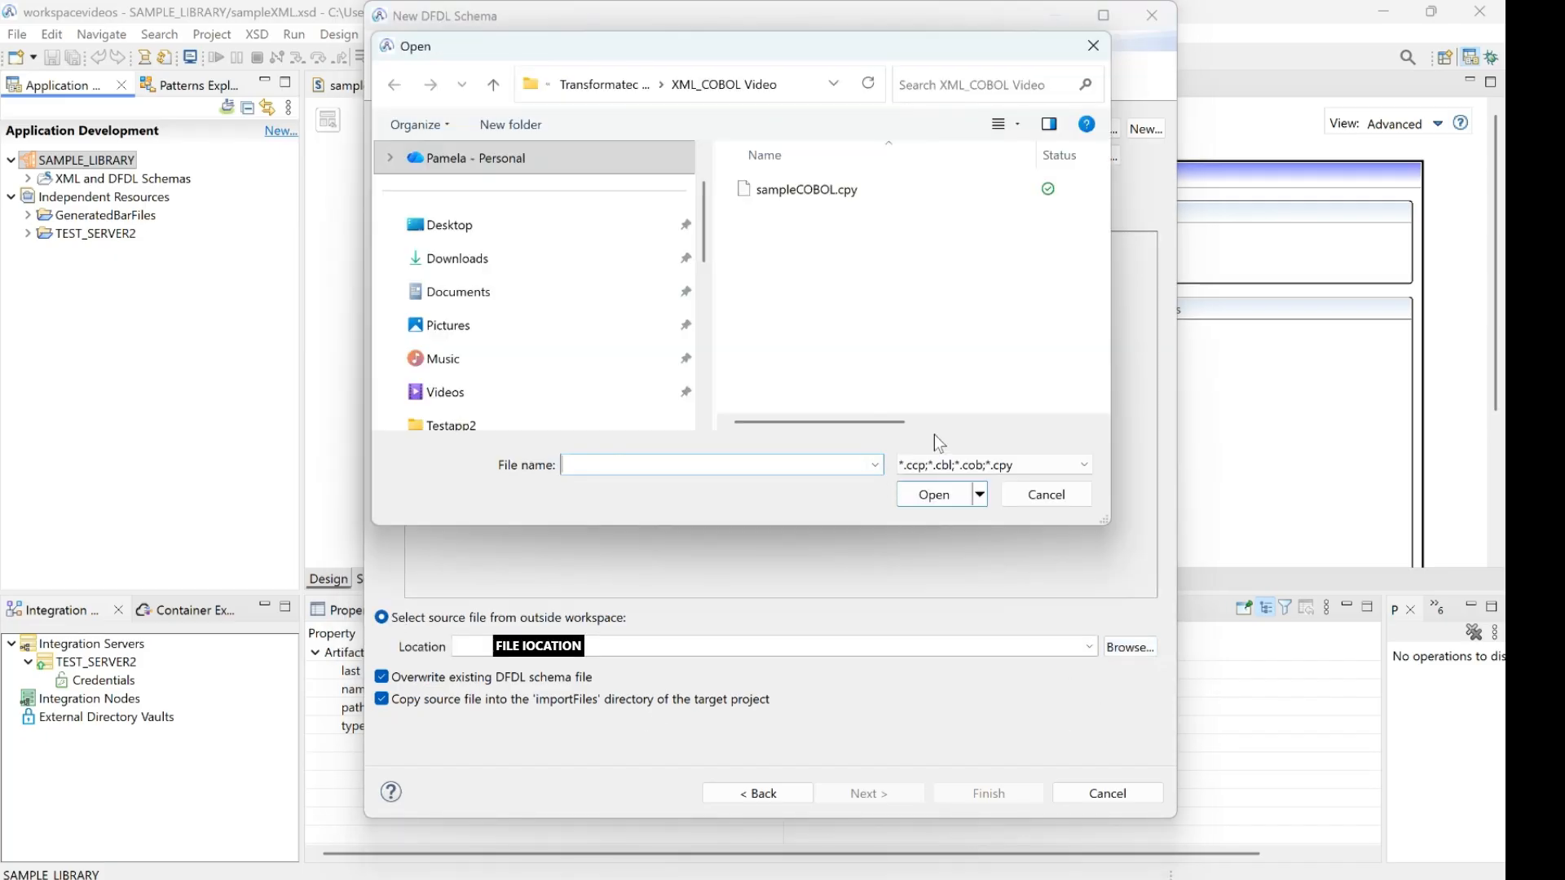
double_click(819, 191)
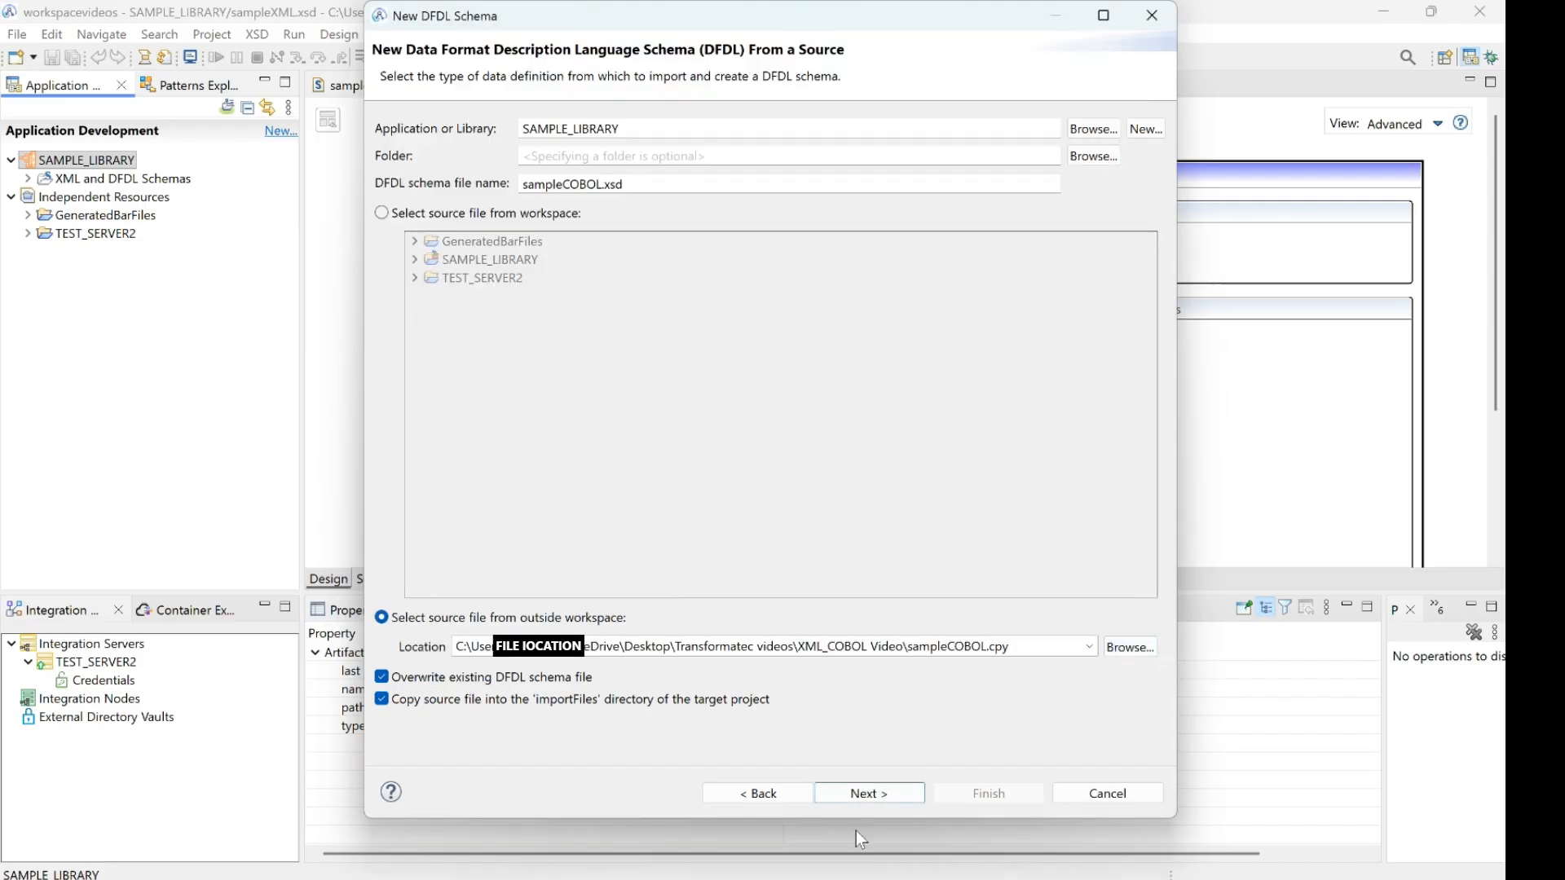
left_click(866, 795)
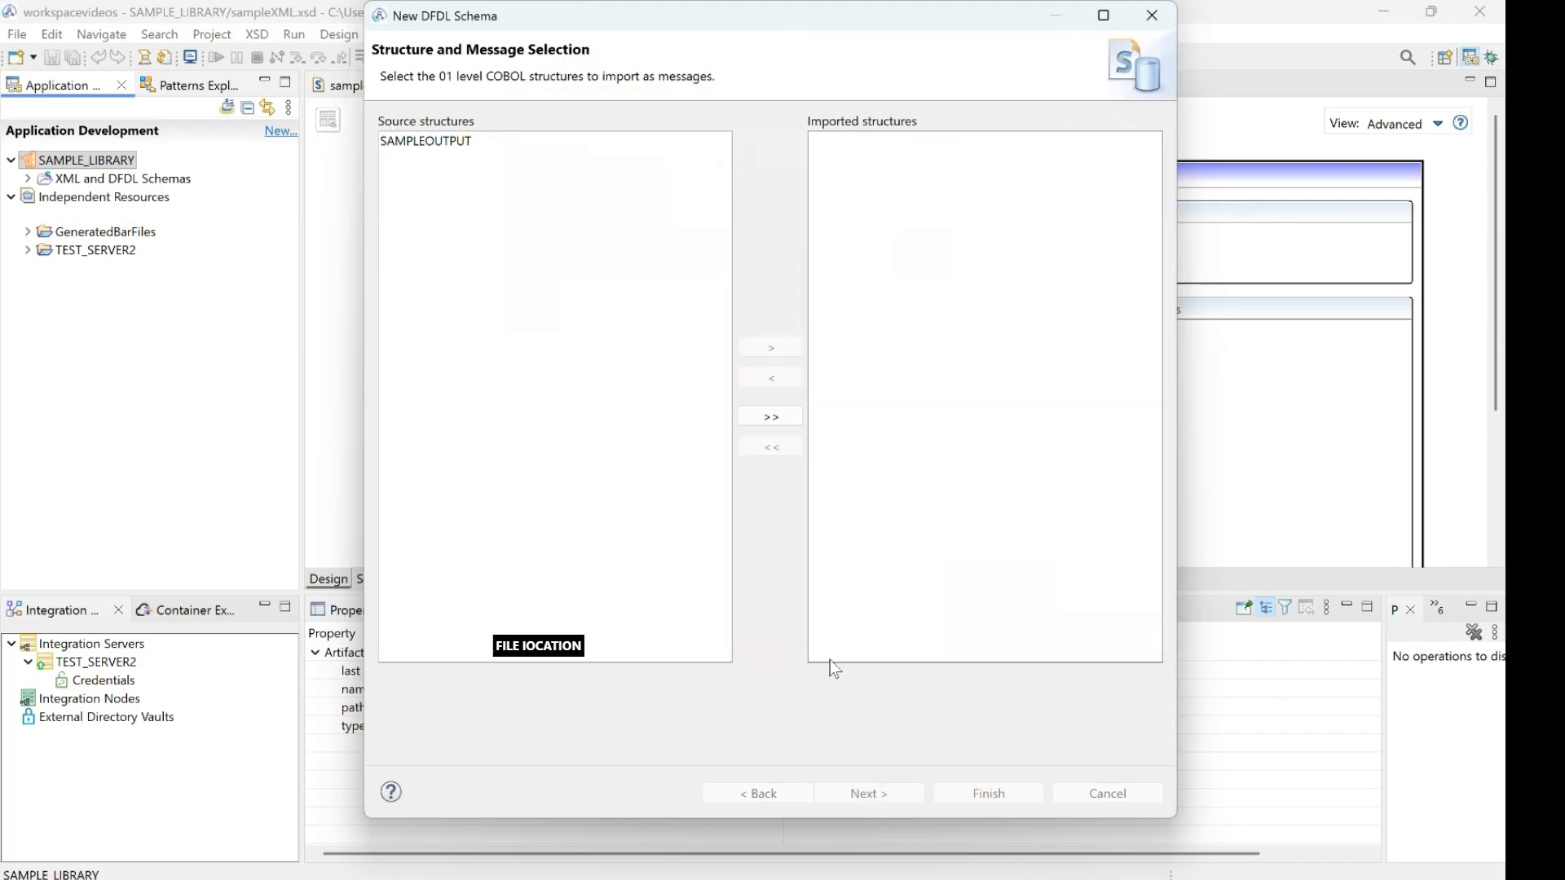
left_click(416, 141)
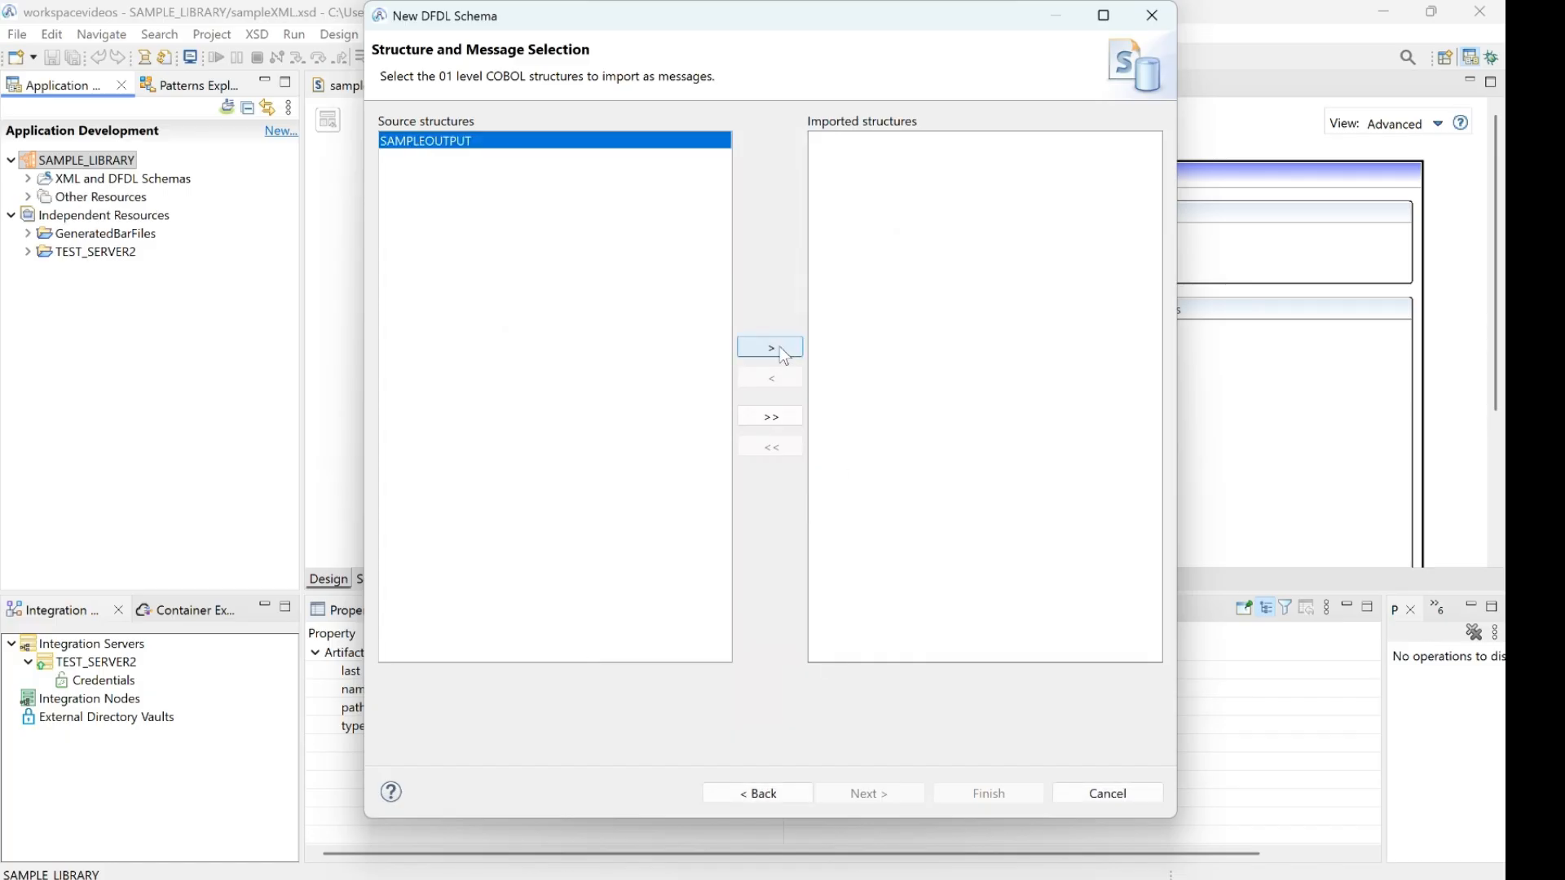
left_click(771, 348)
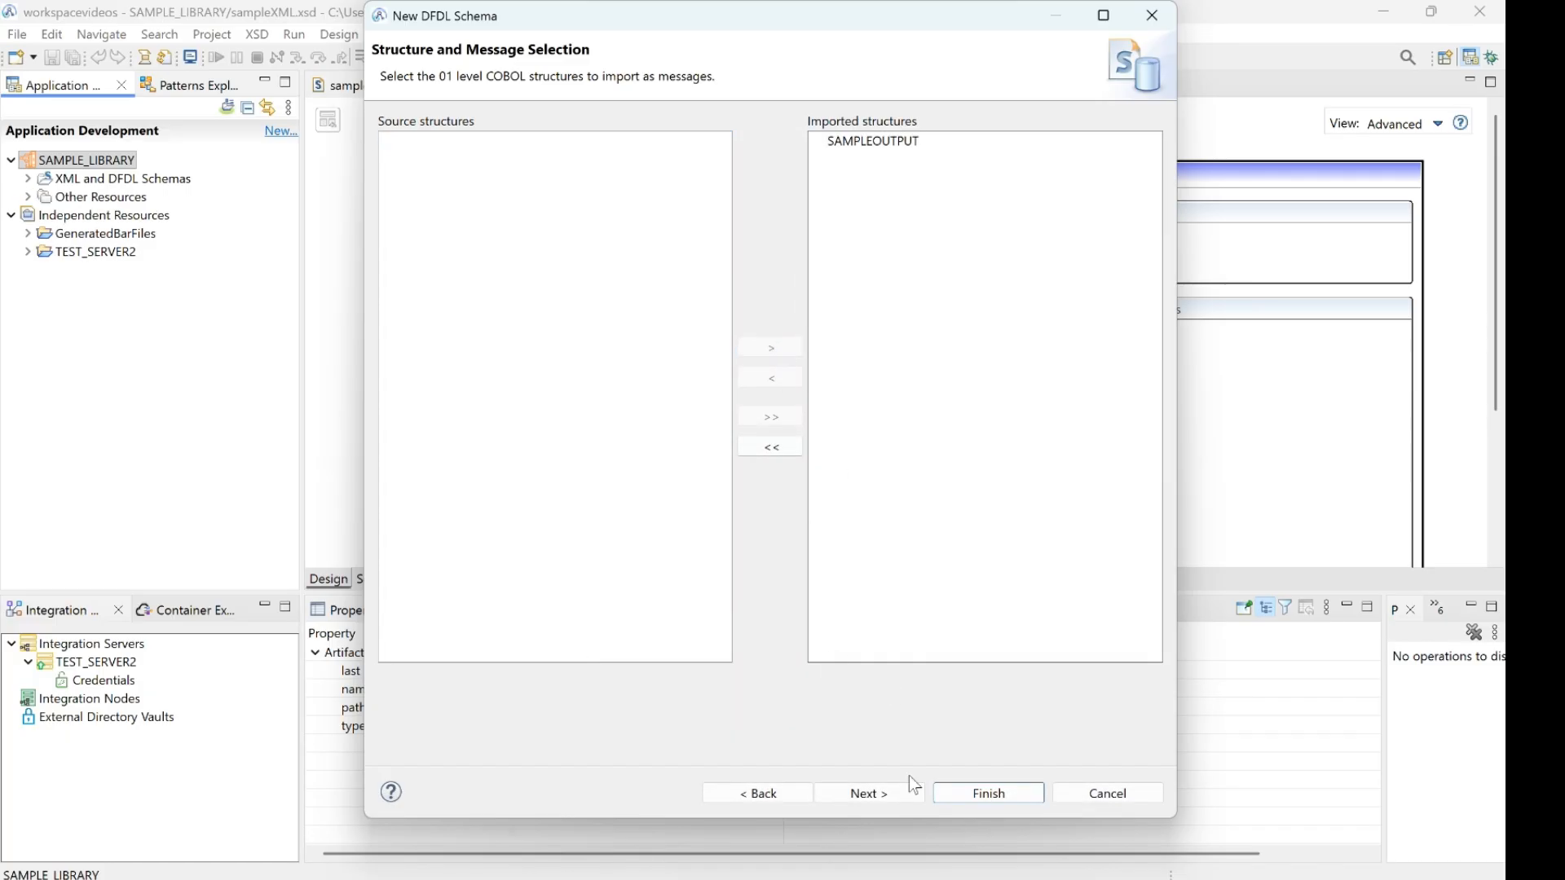
left_click(897, 793)
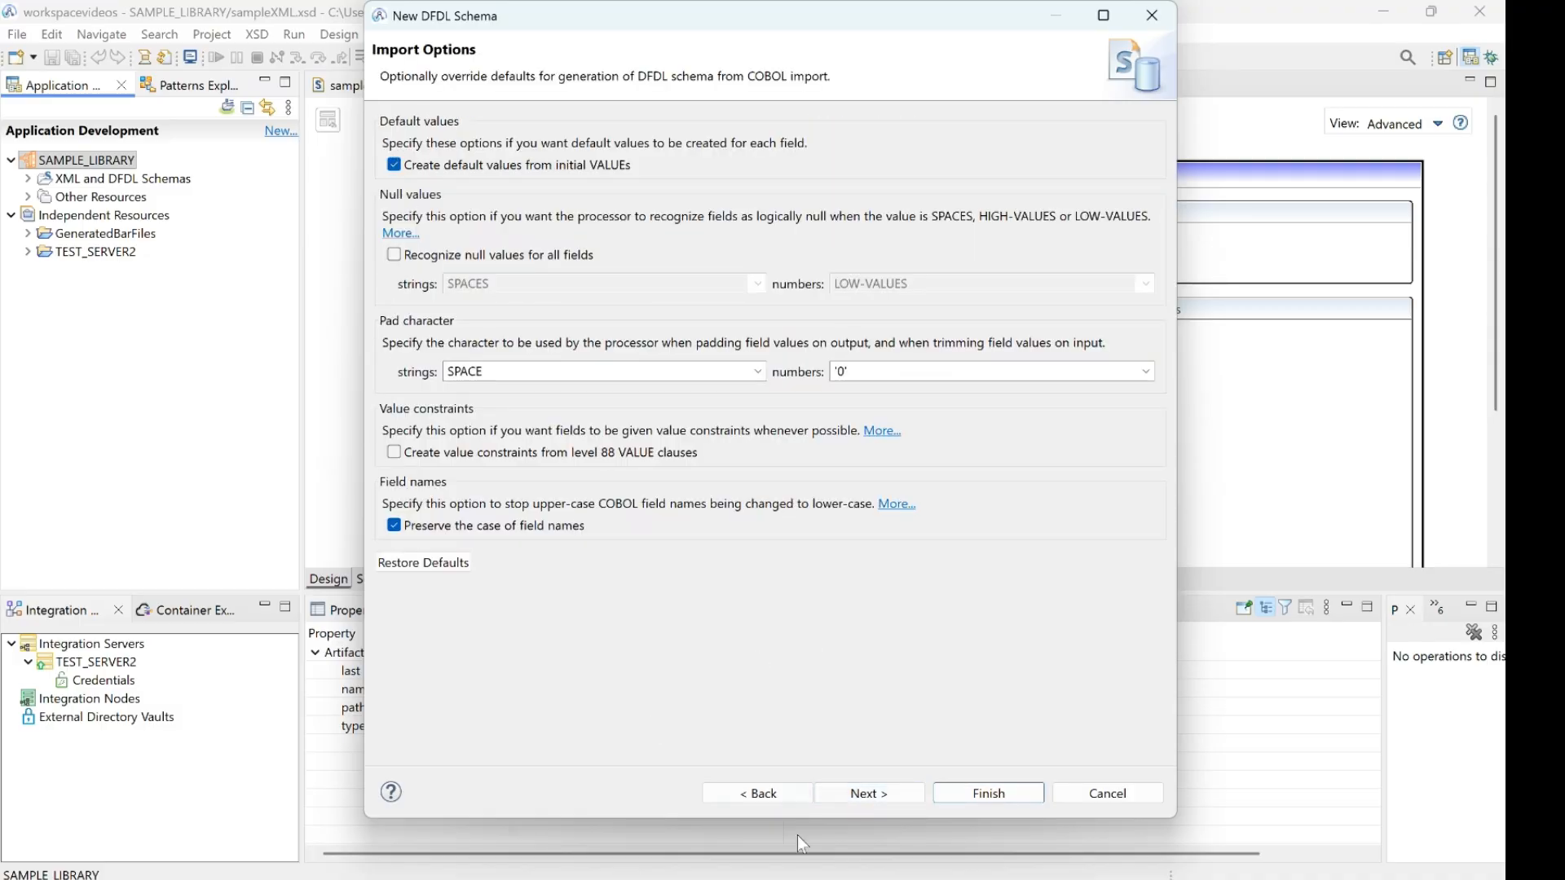
left_click(994, 801)
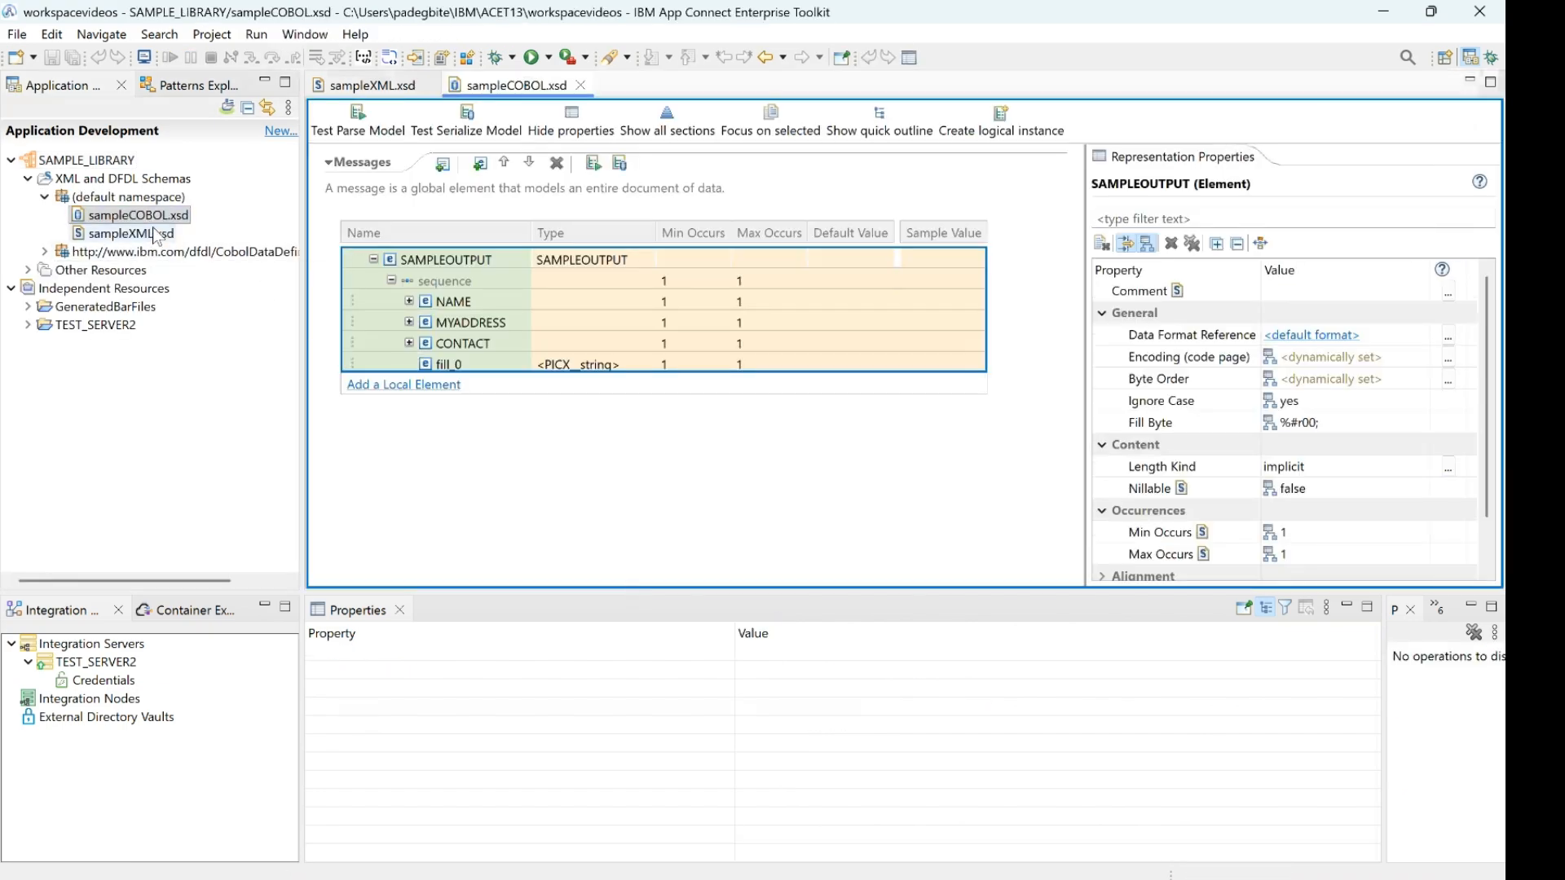
Create a new application named SAMPLE_APPLICATION that references the shared library SAMPLE_LIBRARY
left_click(126, 220)
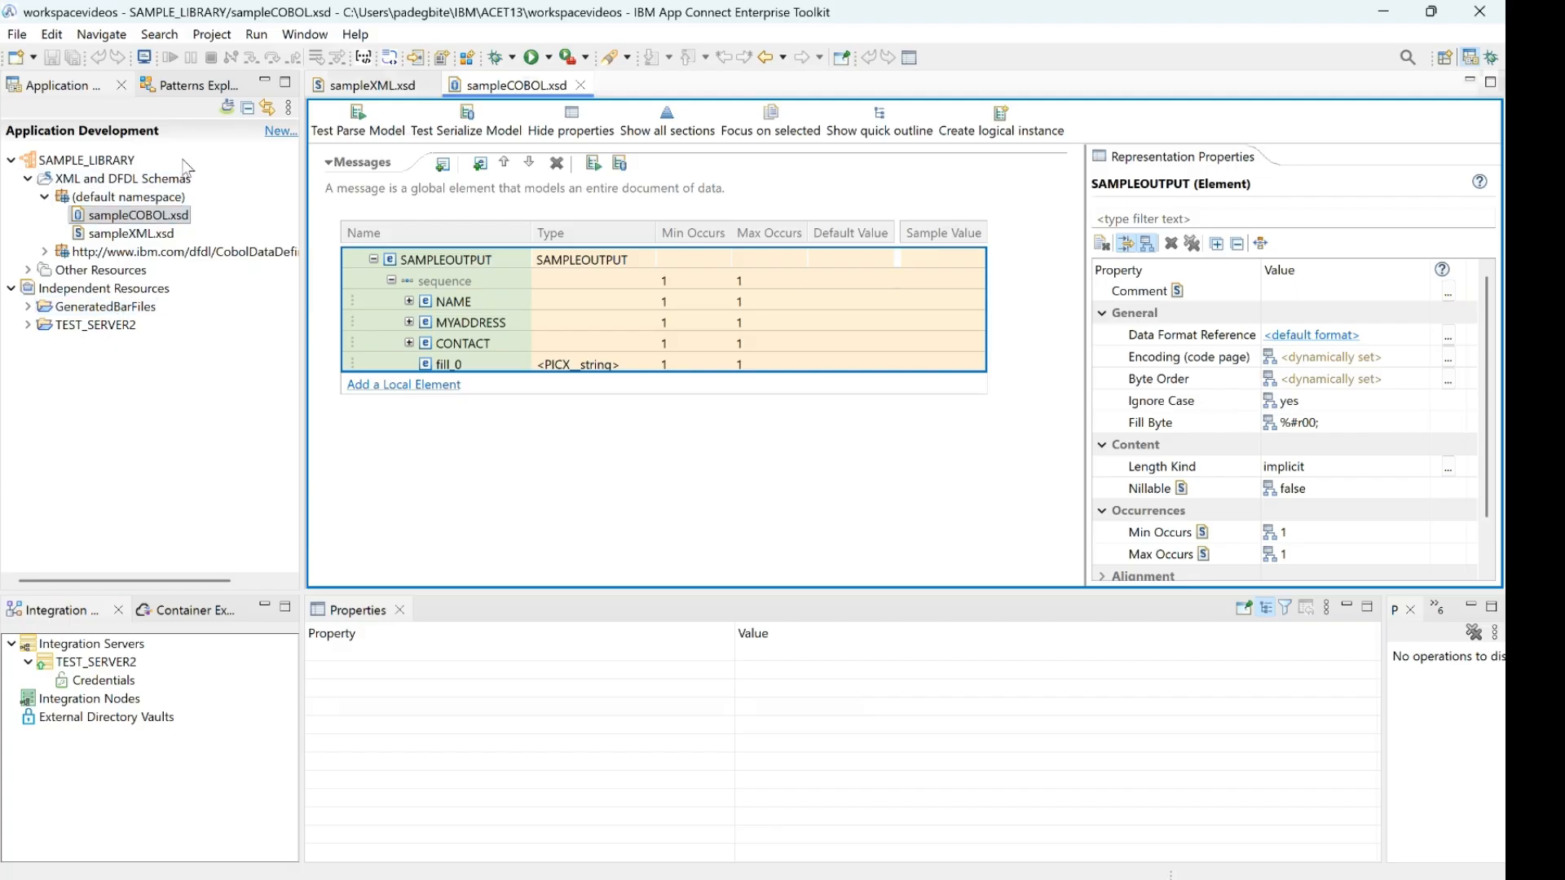
left_click(280, 132)
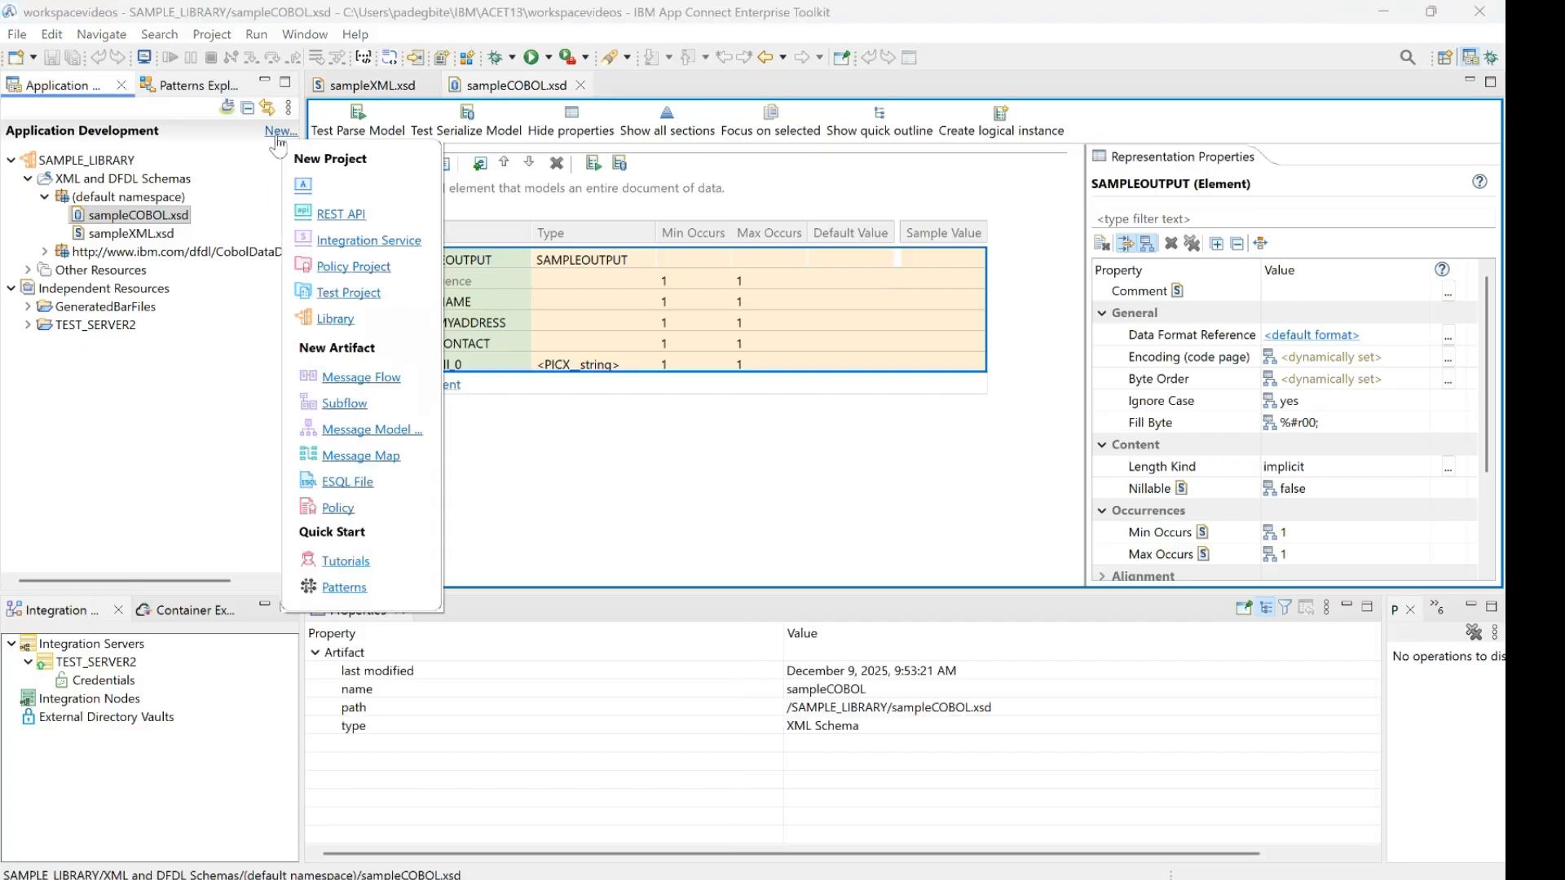
left_click(330, 188)
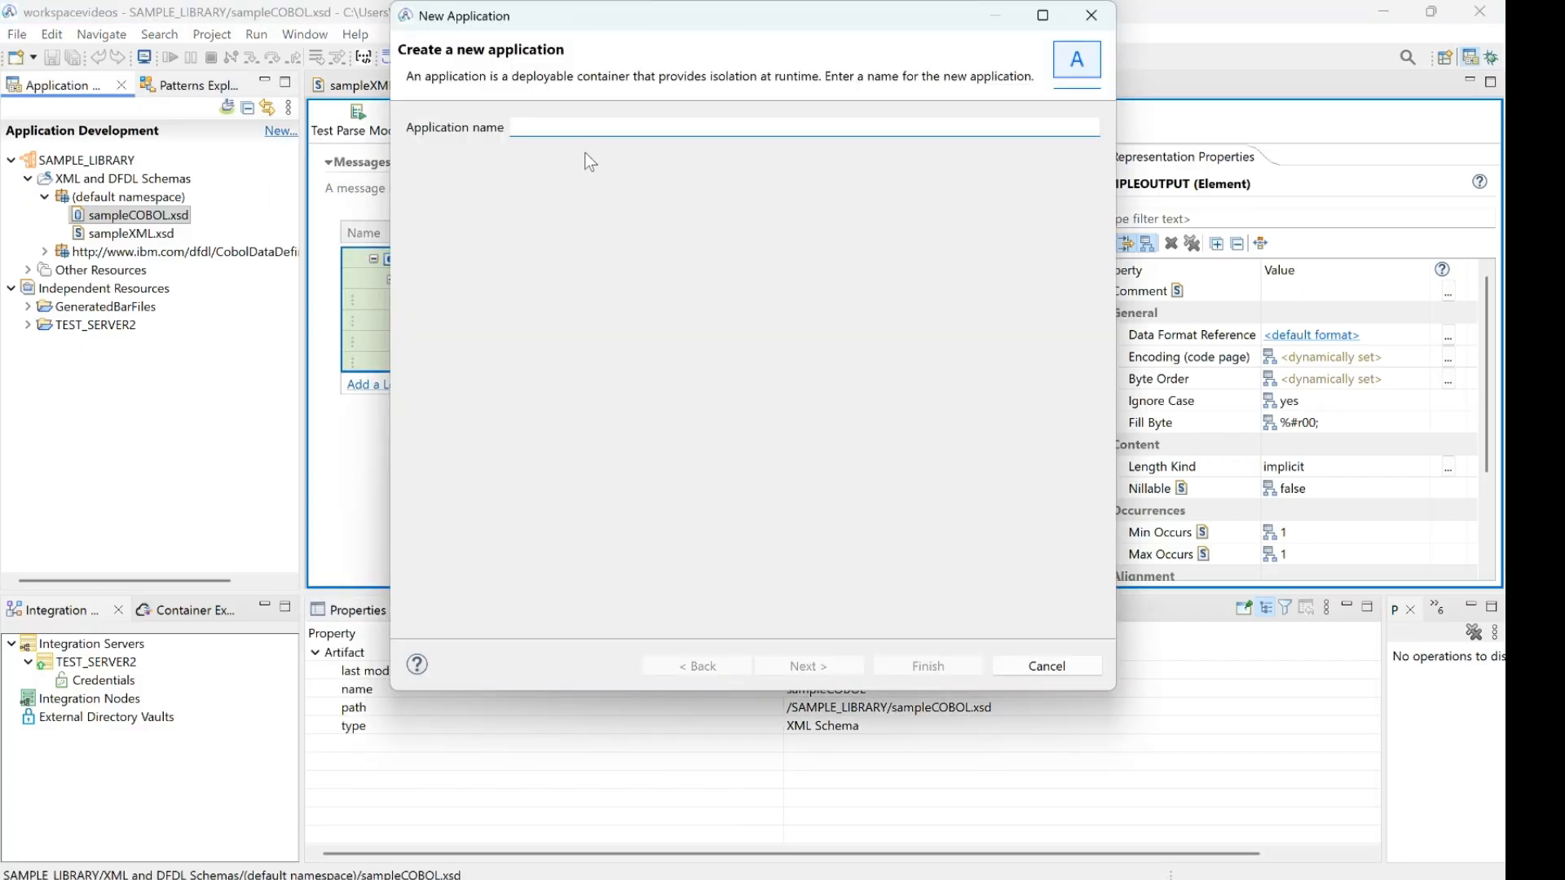
type("SAMPLE")
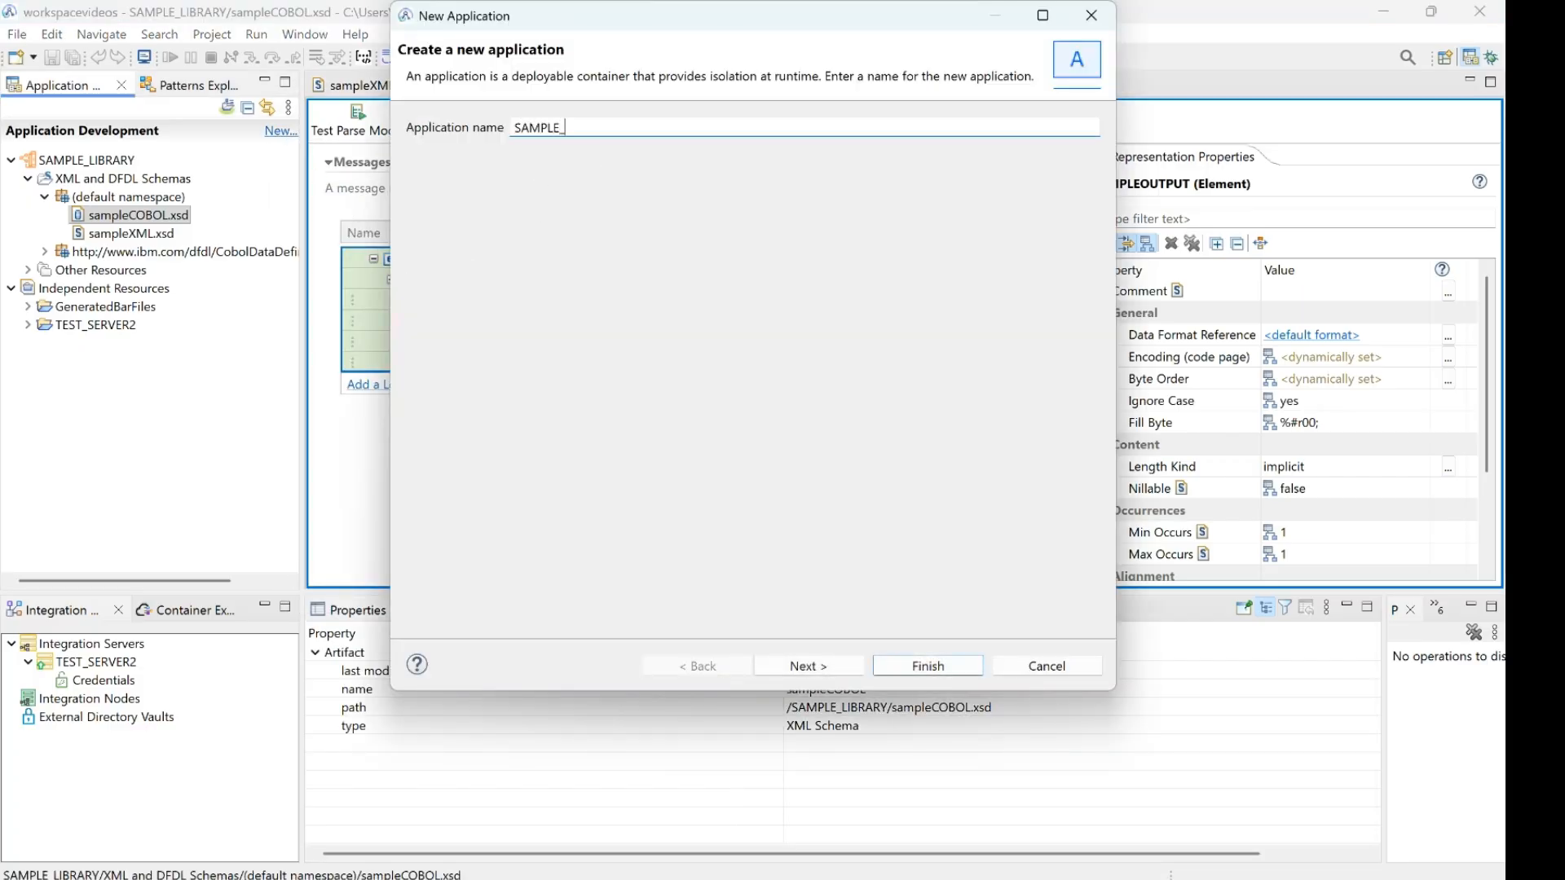
type("_APPLICATION")
left_click(803, 662)
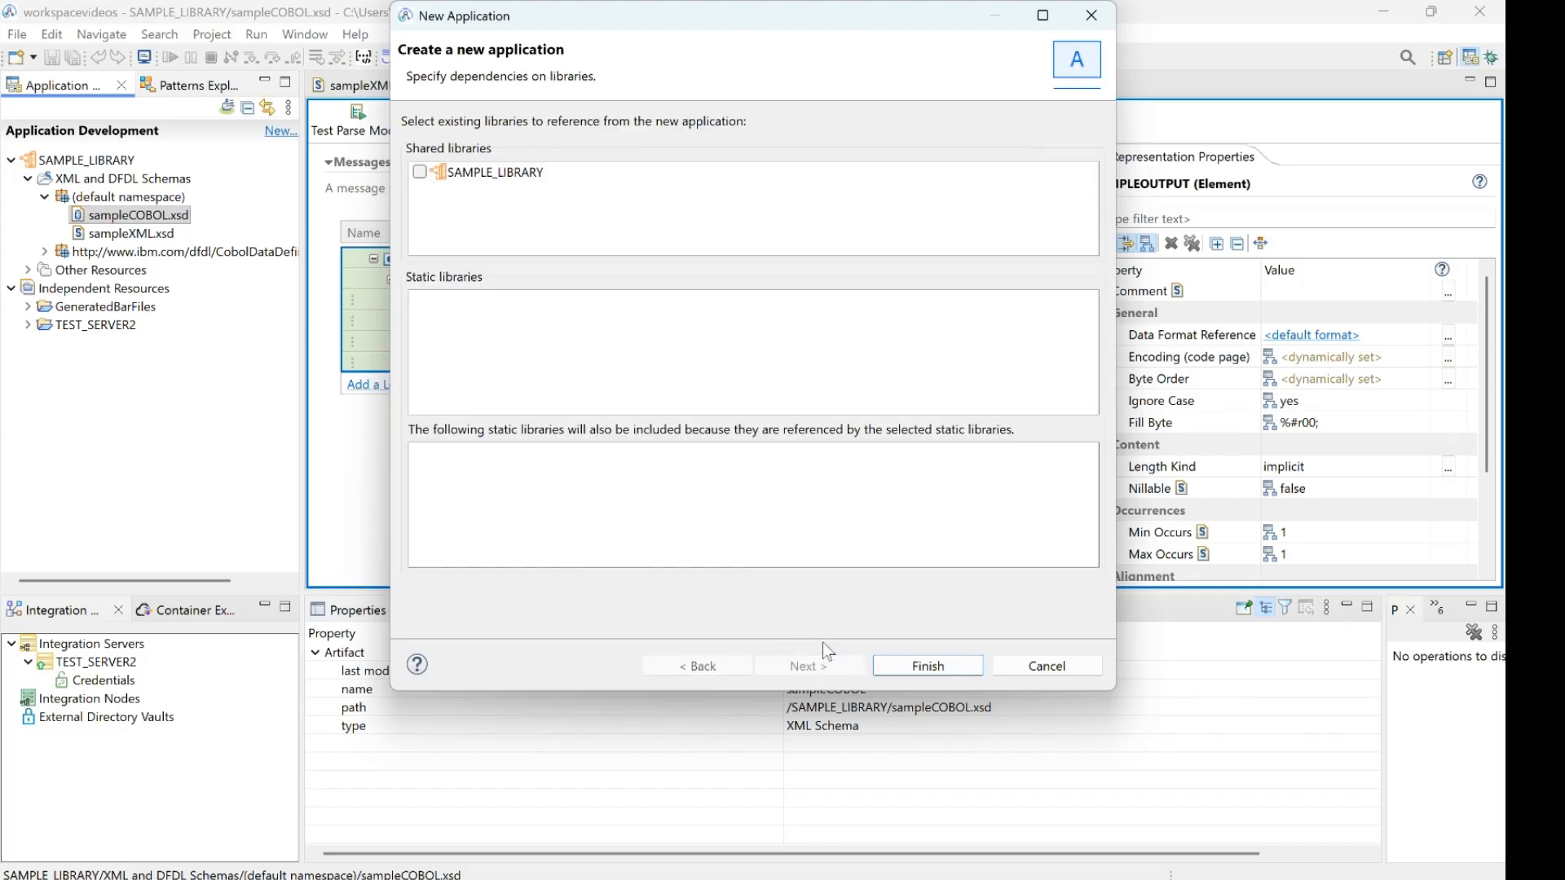
left_click(420, 174)
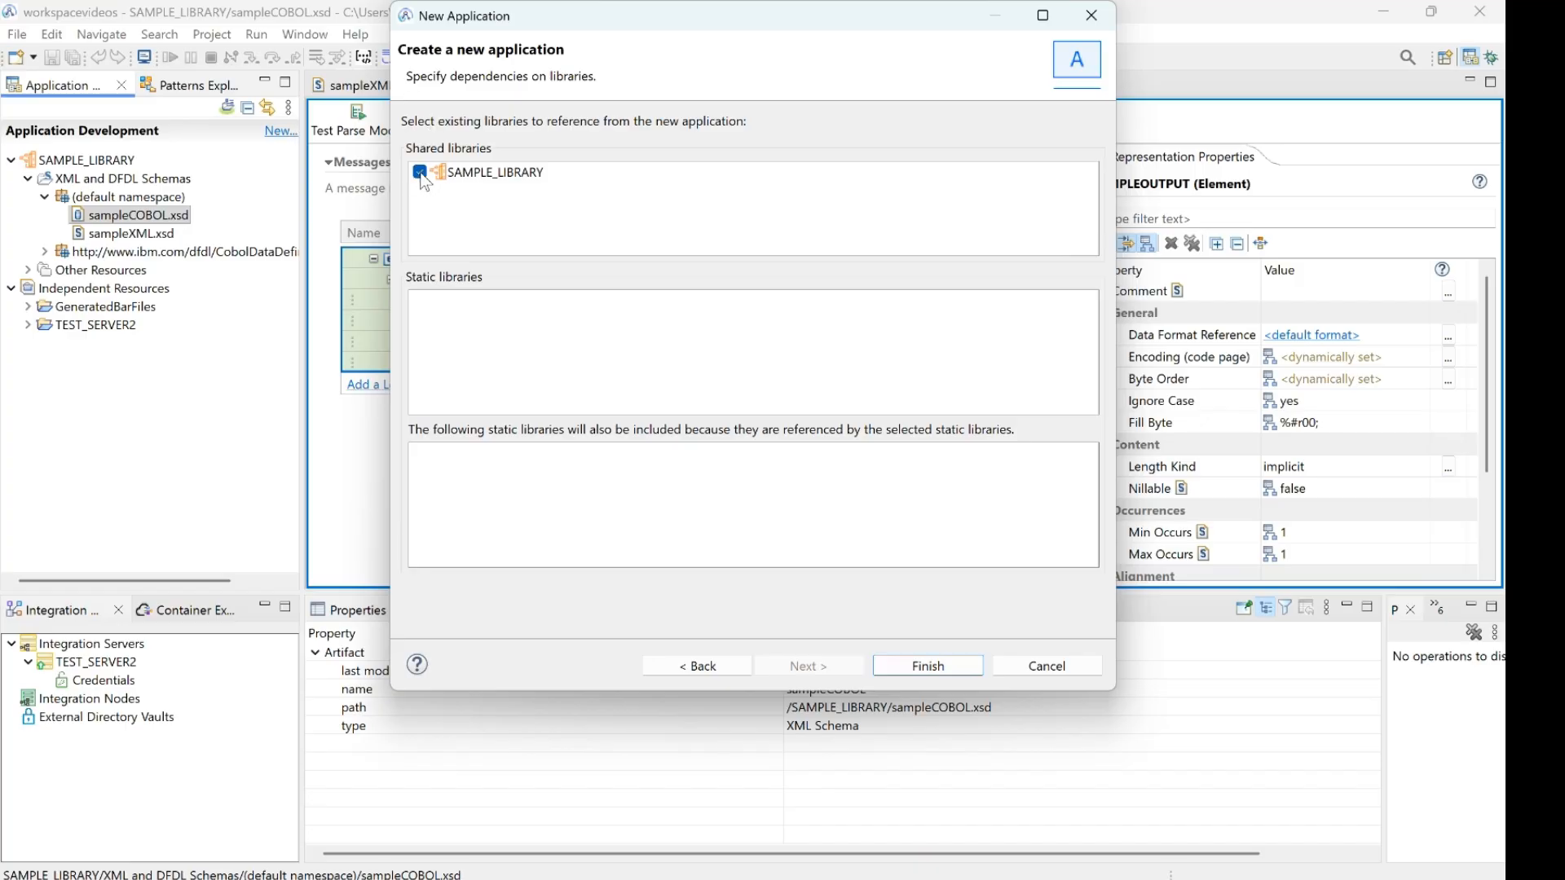
left_click(928, 669)
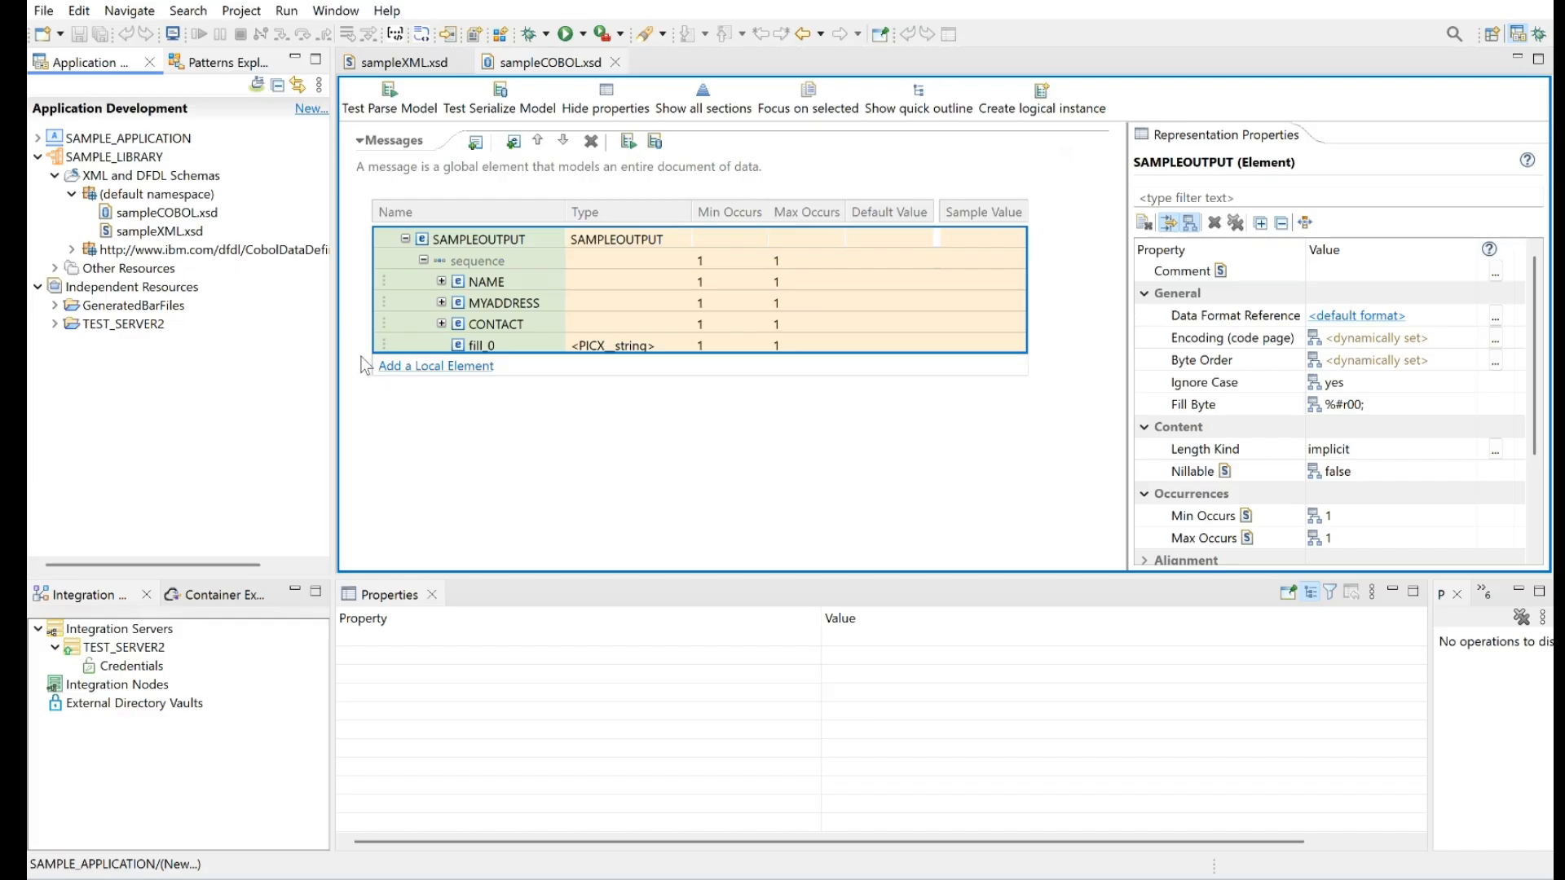
Create a message flow named XML_TO_COBOL in SAMPLE_APPLICATION using the default broker schema
left_click(38, 139)
left_click(91, 159)
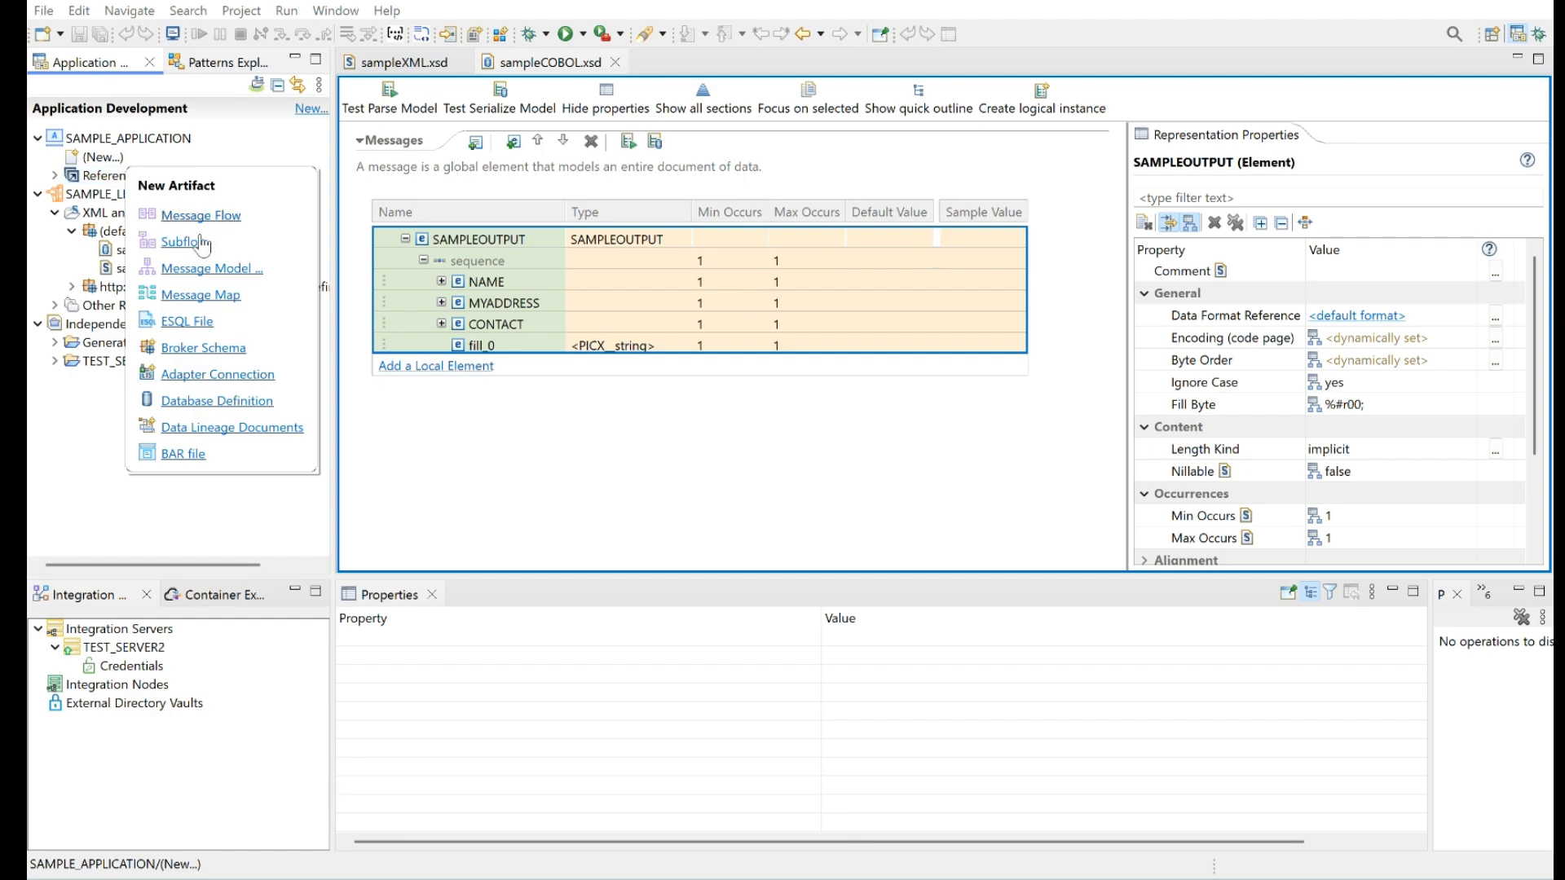
left_click(203, 216)
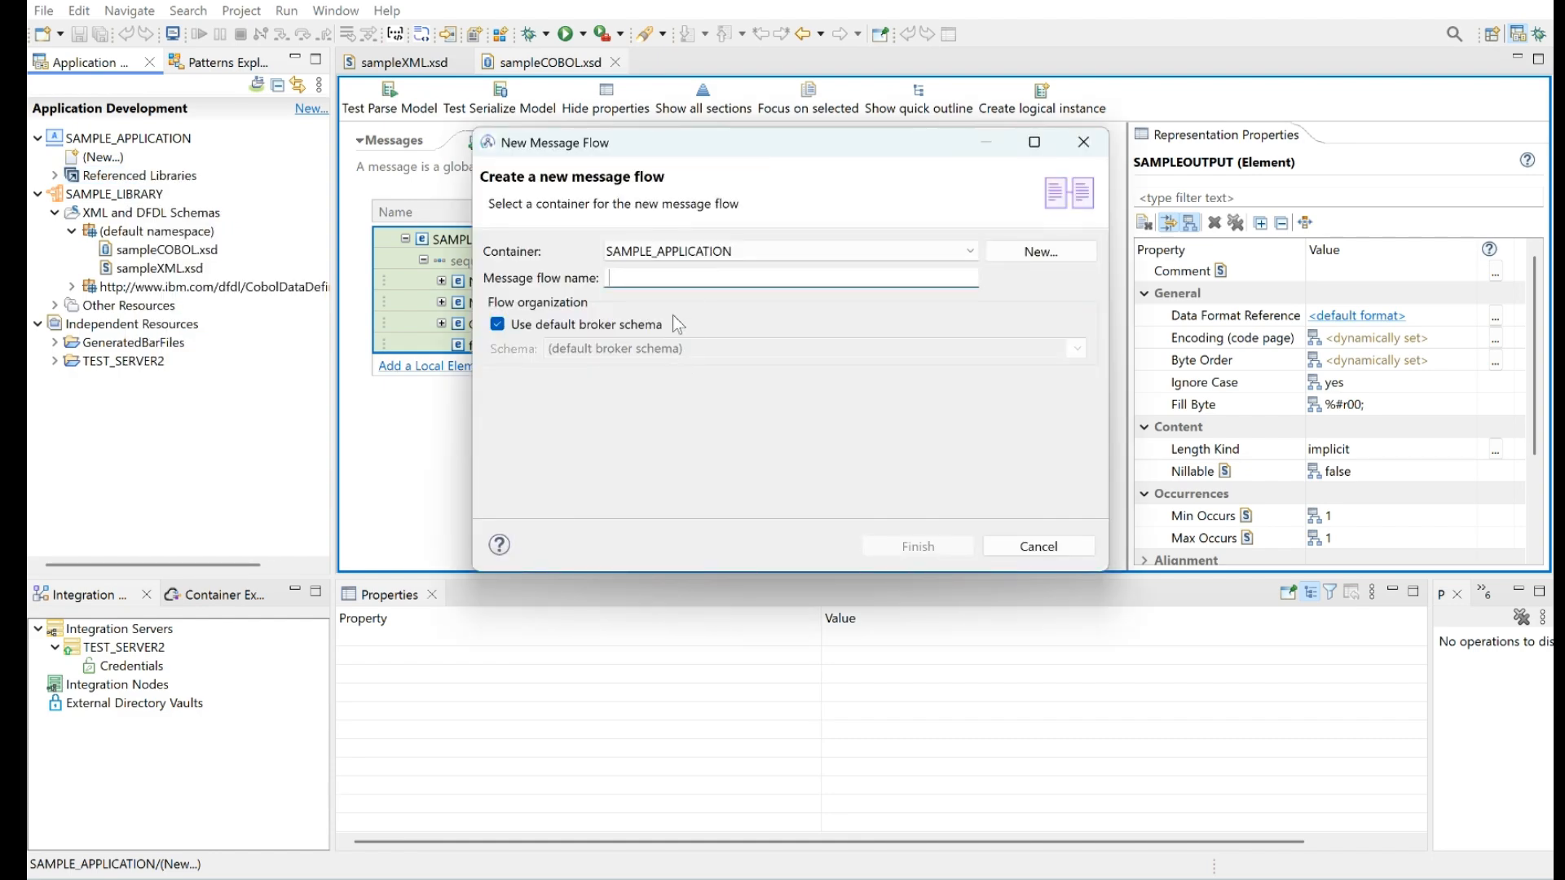
type("XML")
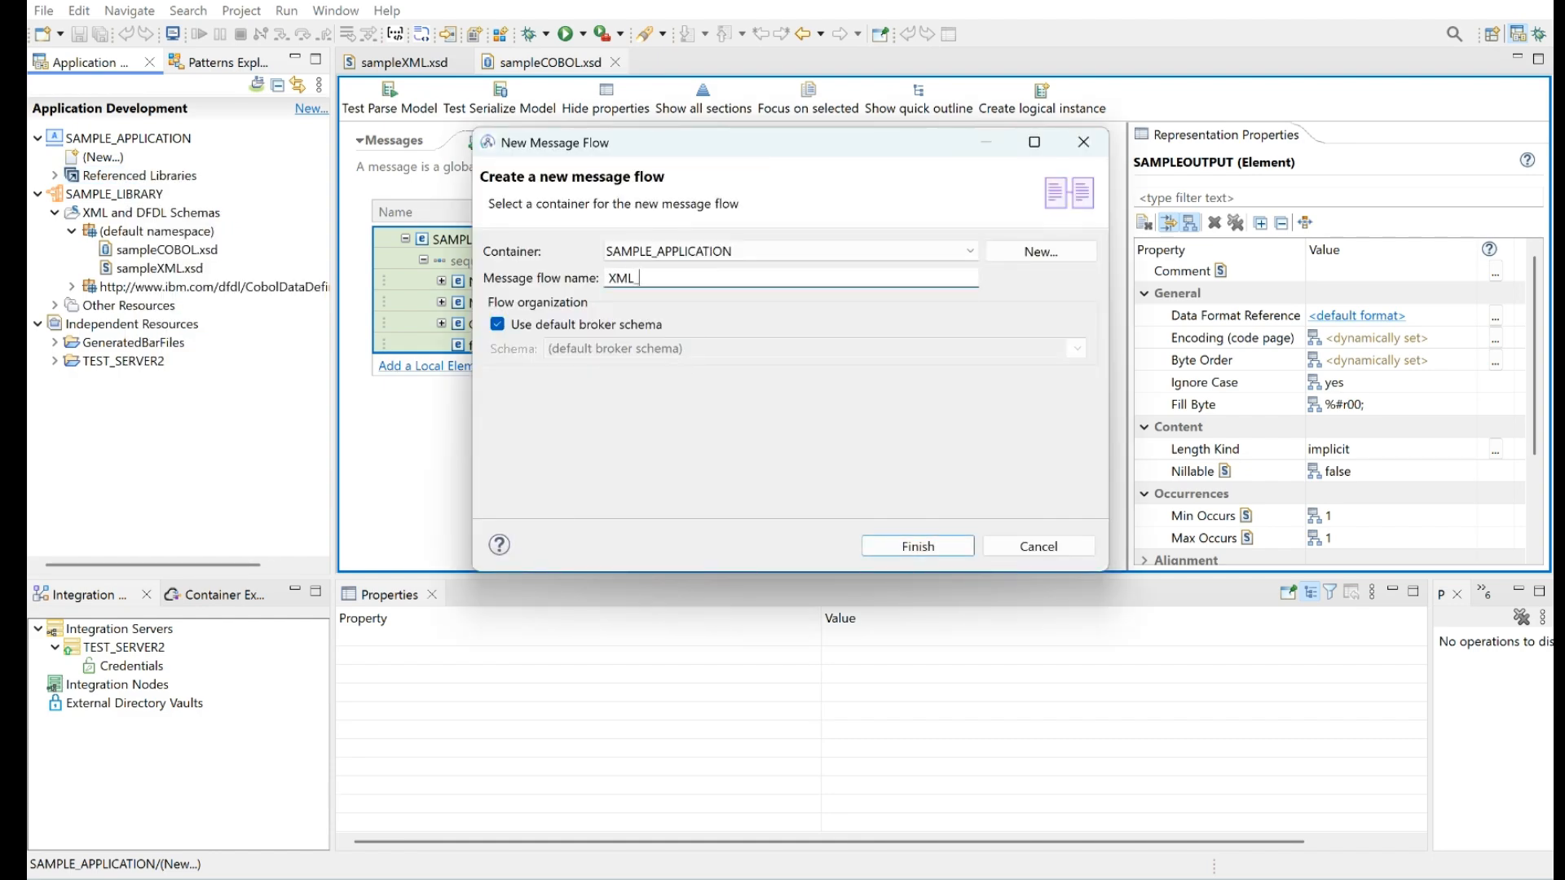
type("_TO_COBOL")
left_click(963, 552)
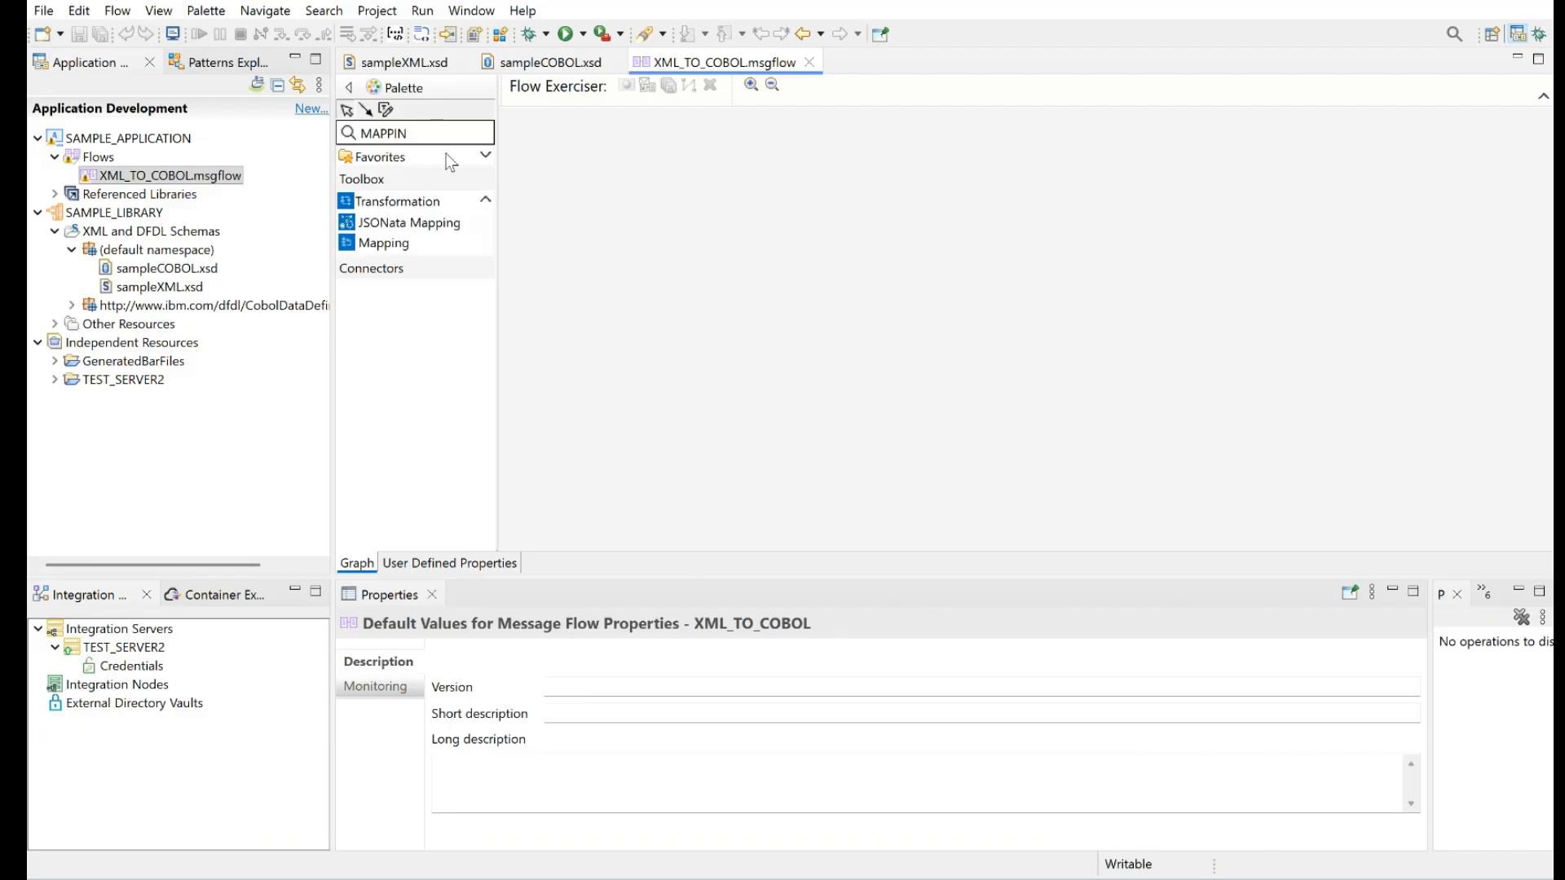
Add an MQInput node and, well to its right, an MQOutput node to the XML_TO_COBOL message flow
key("BackSpace")
key("BackSpace")
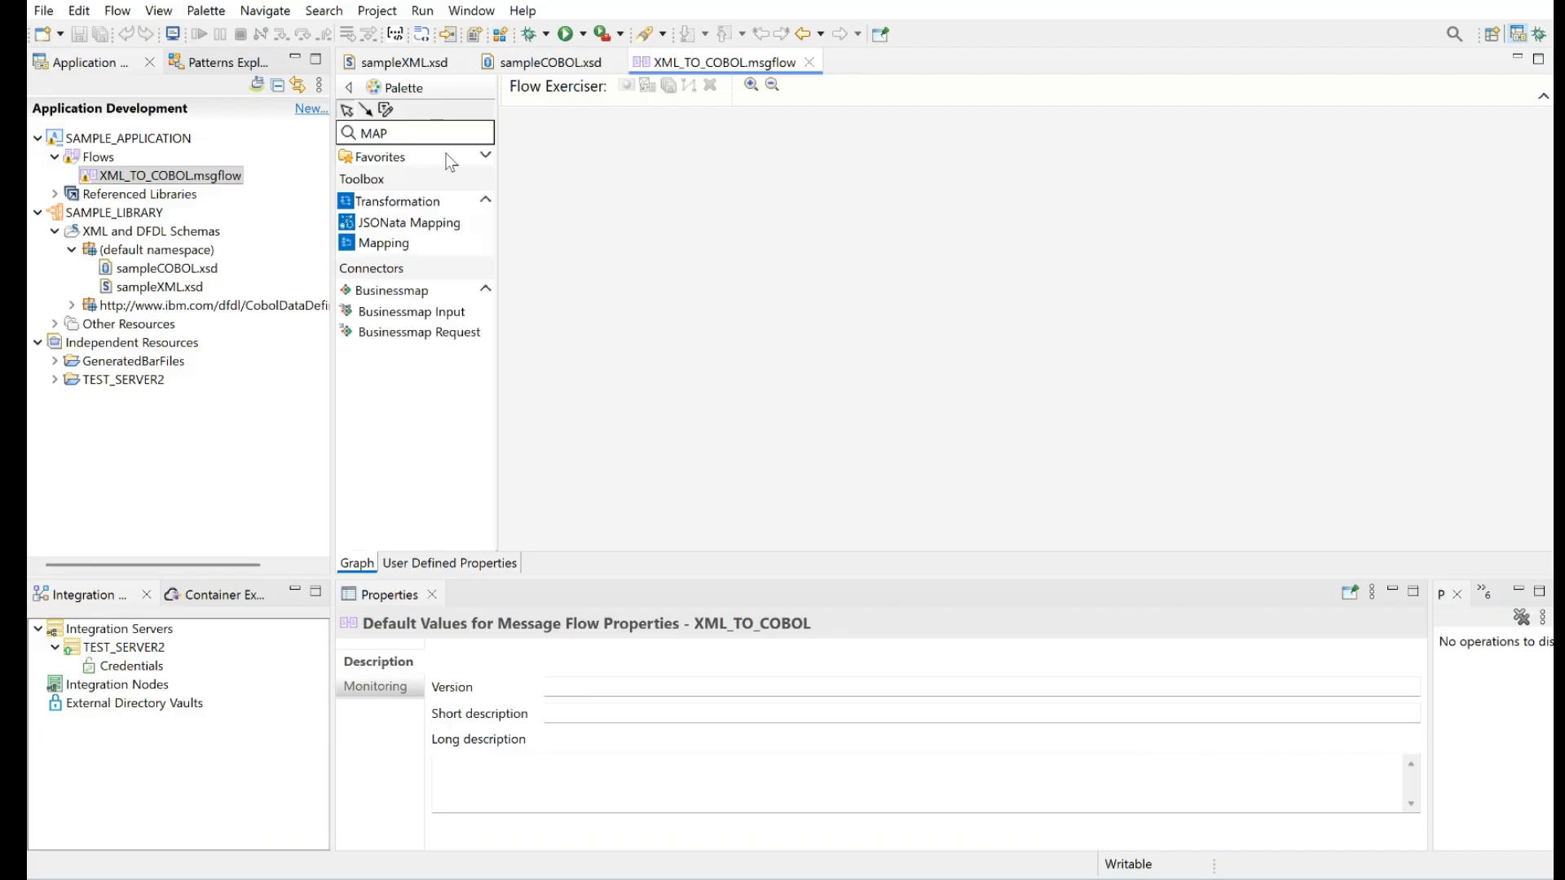
key("BackSpace")
key("BackSpace")
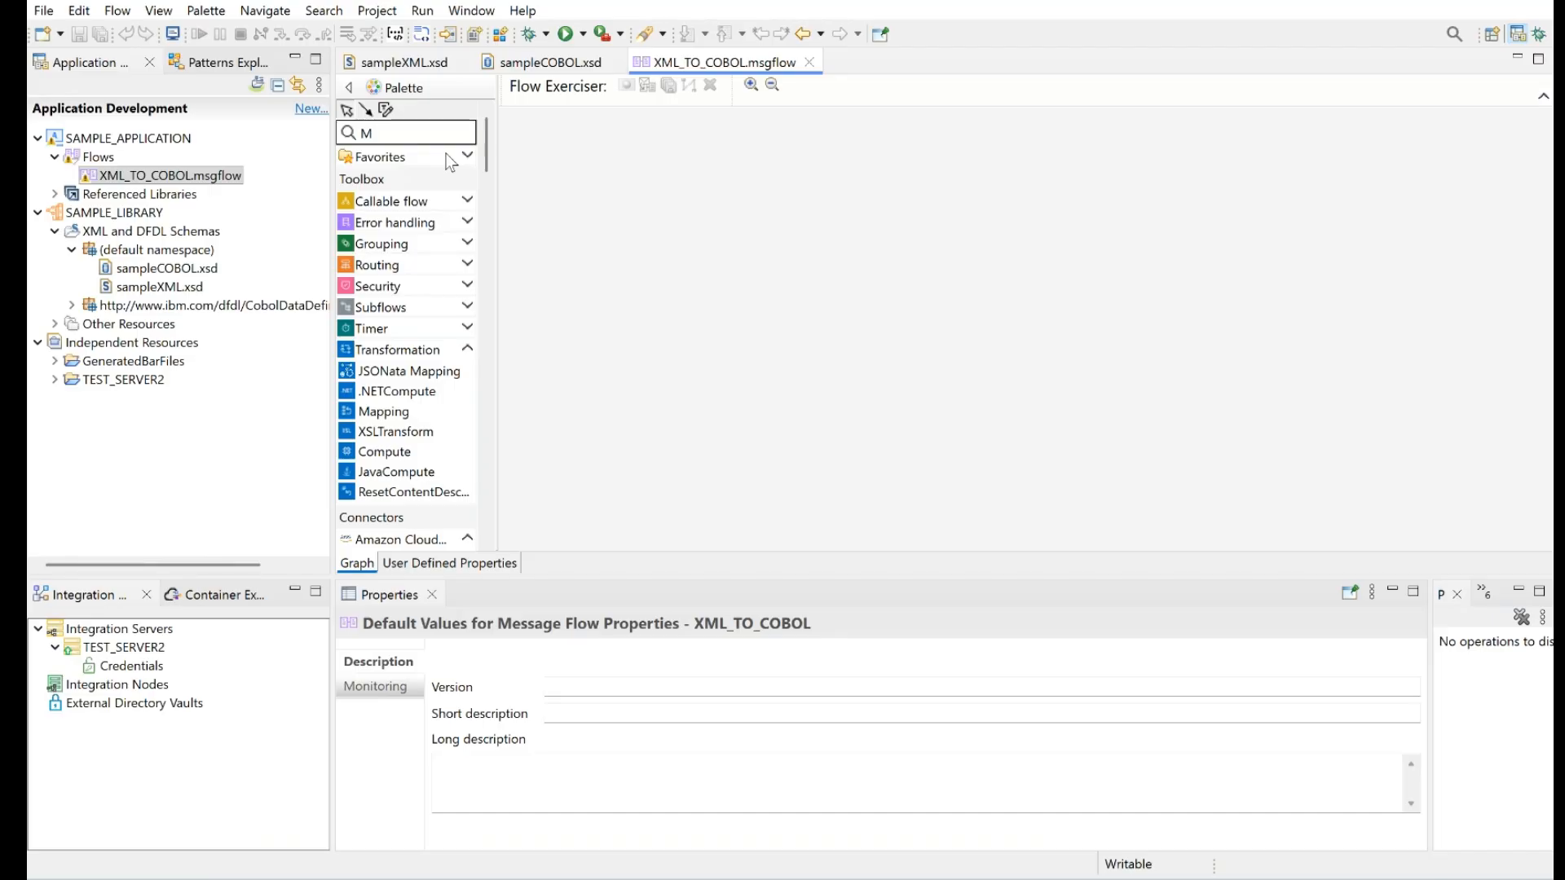
type("Q")
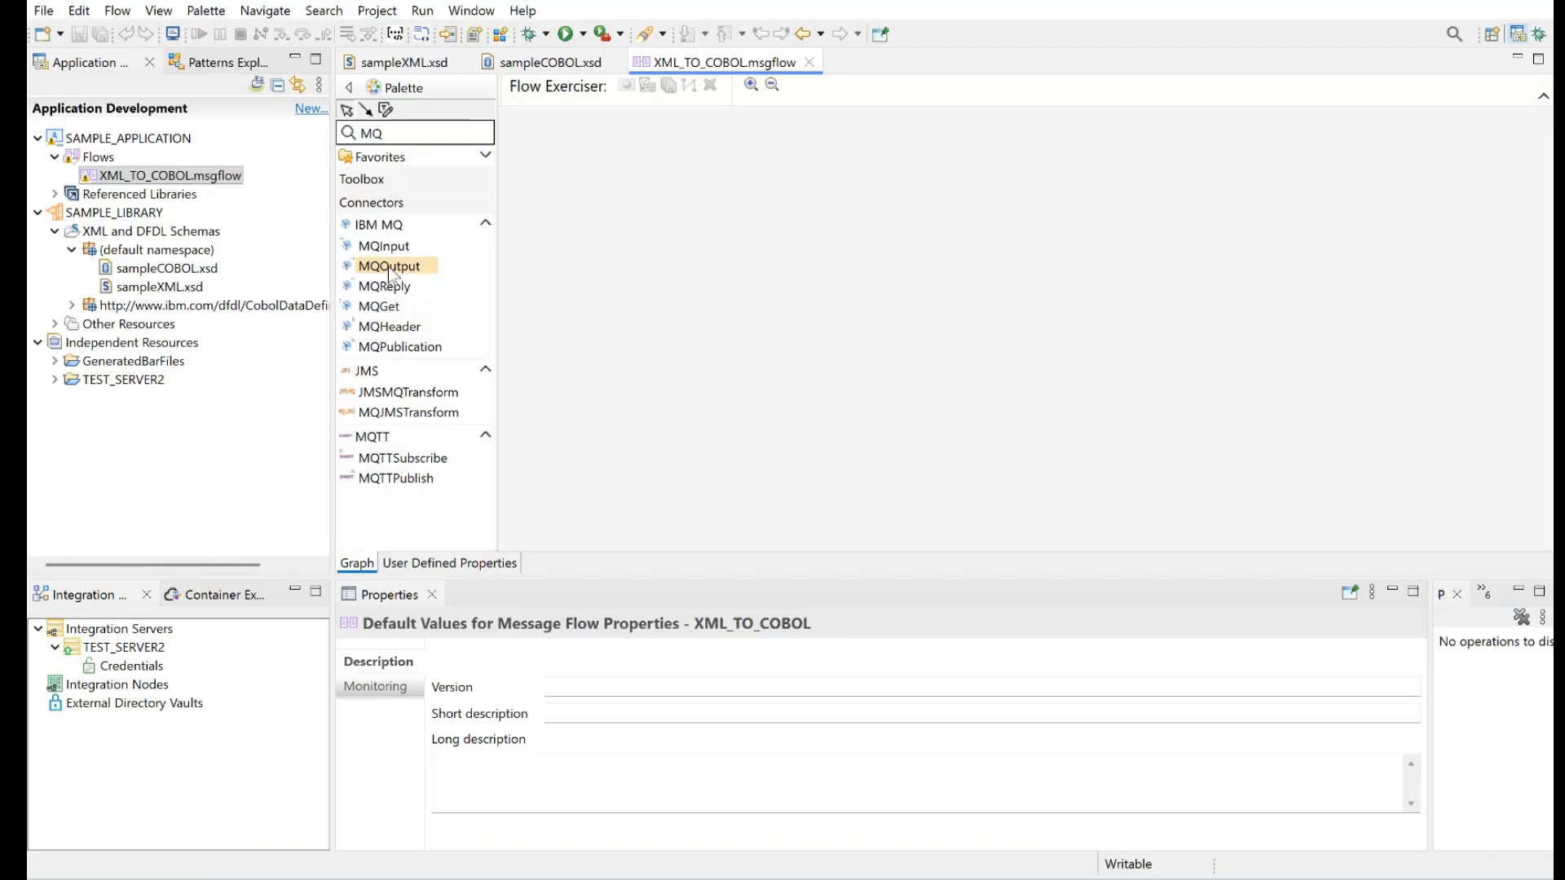
left_click_drag(394, 252, 634, 447)
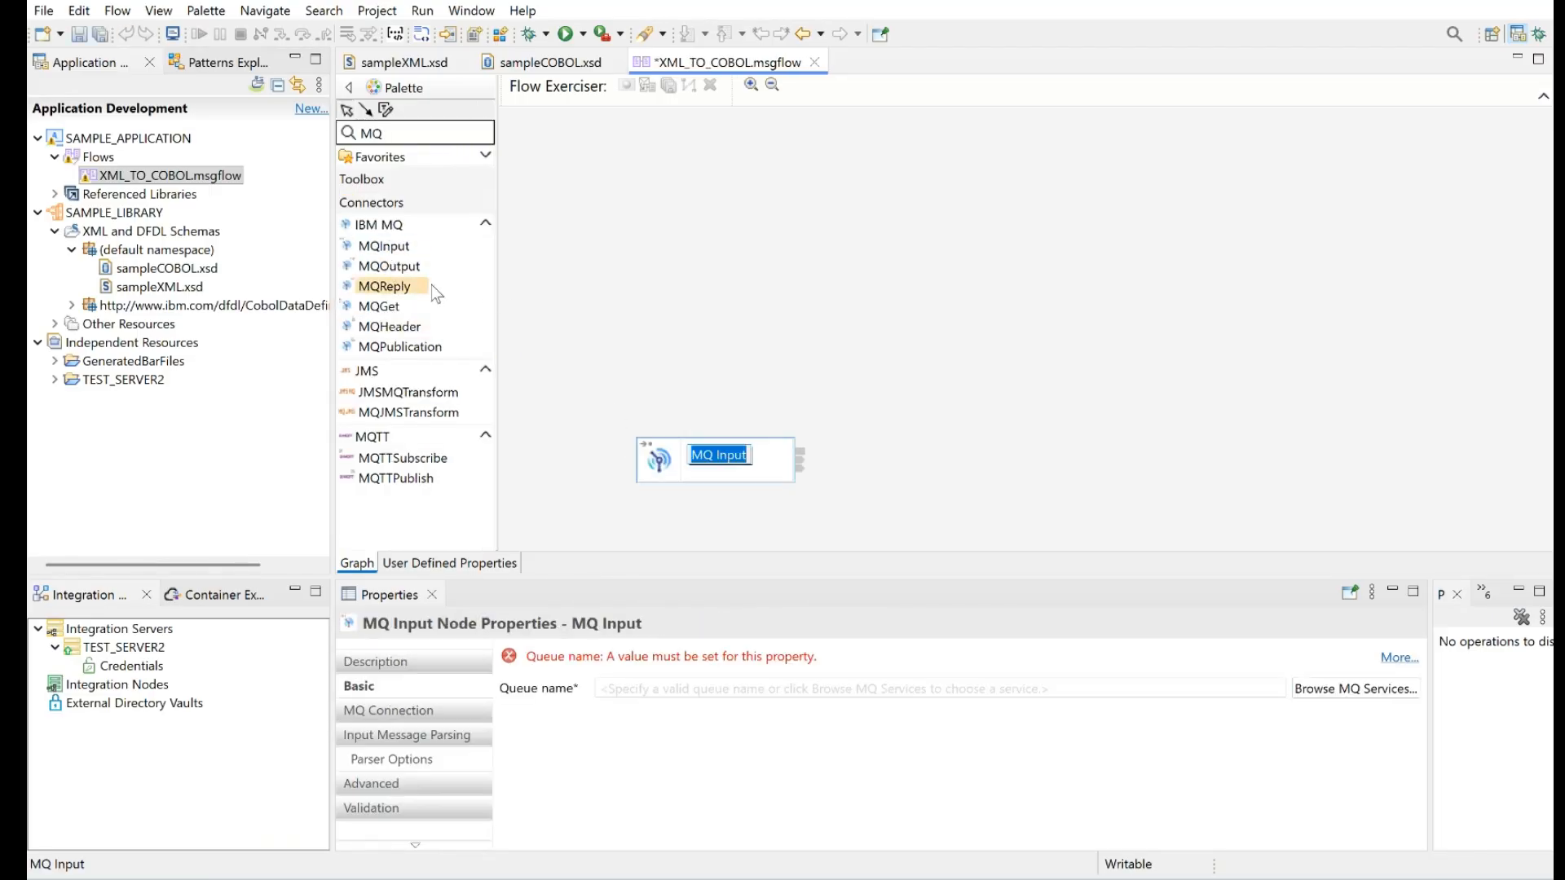
left_click_drag(405, 267, 1240, 470)
Add a Mapping node above and between the MQ nodes, and wire MQ Input to Mapping and Mapping to MQ Output
left_click(410, 135)
key("BackSpace")
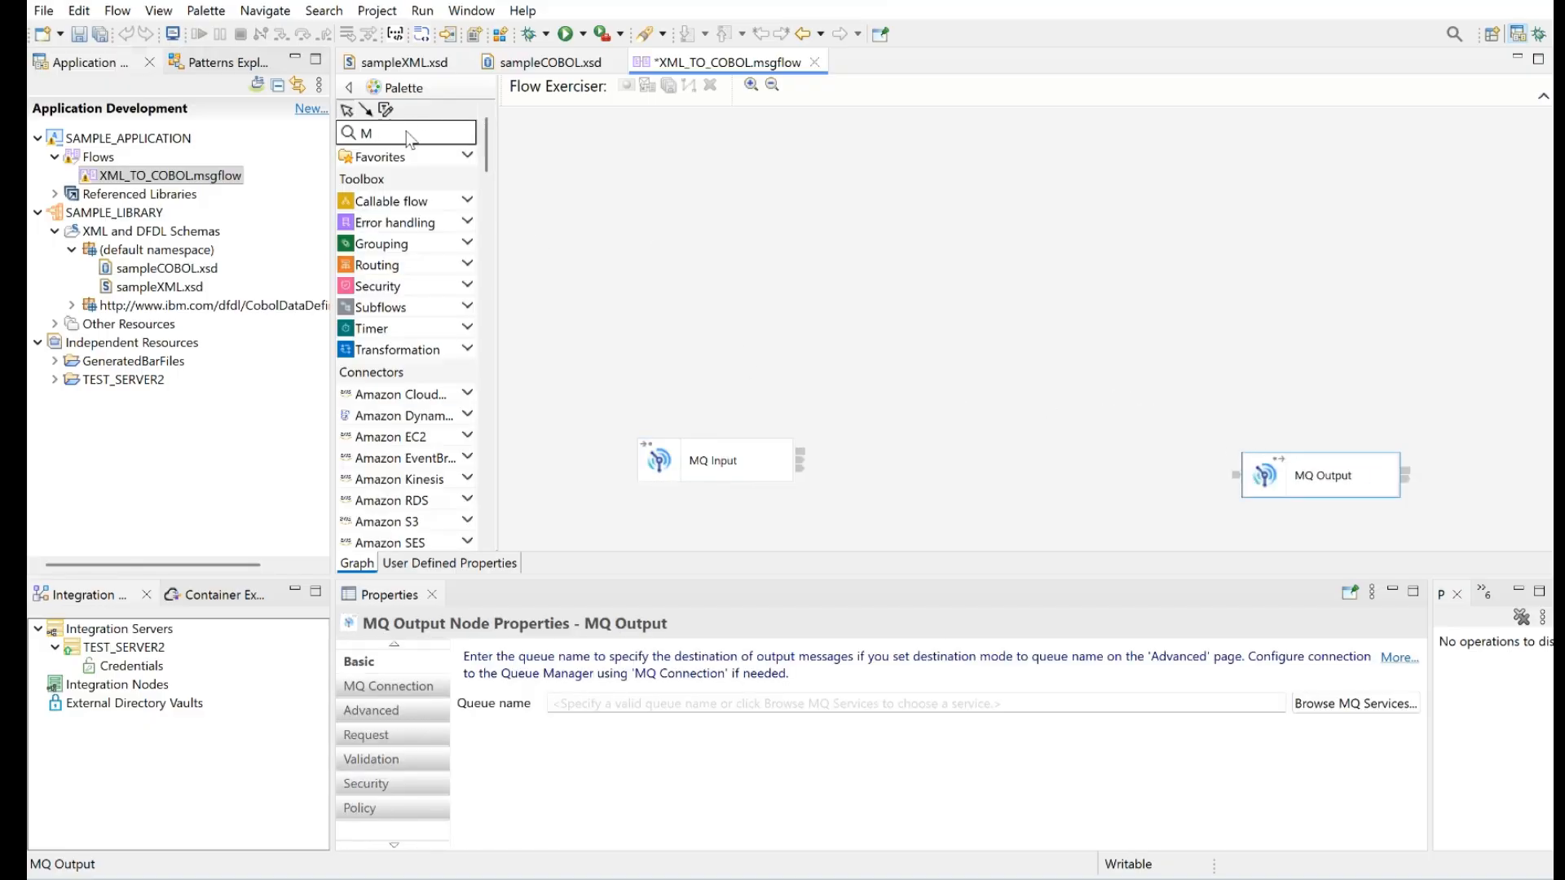
type("APPING")
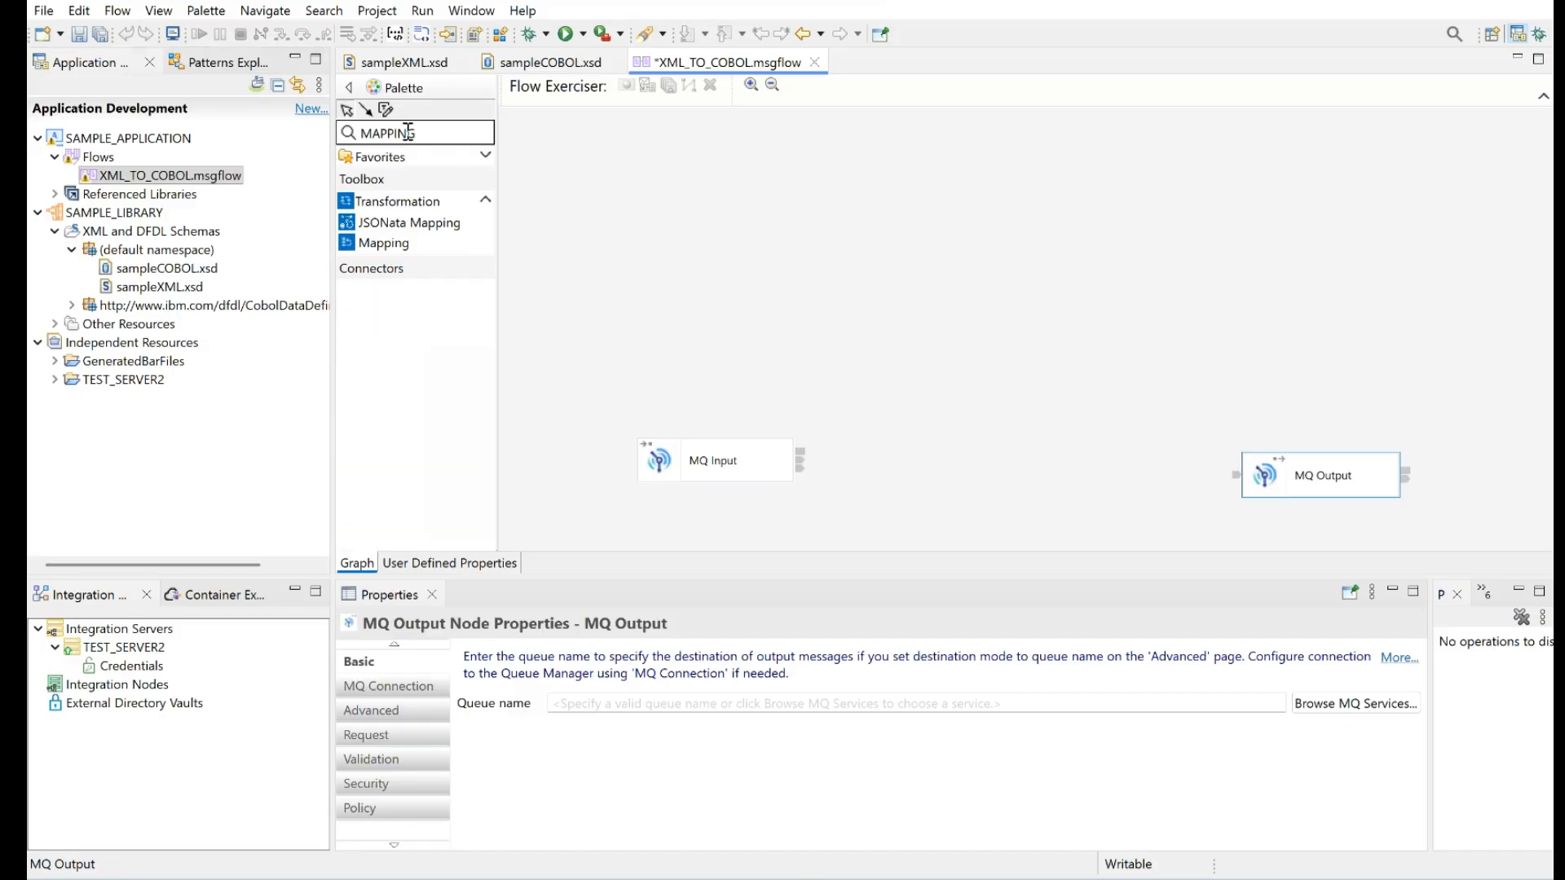
left_click(406, 243)
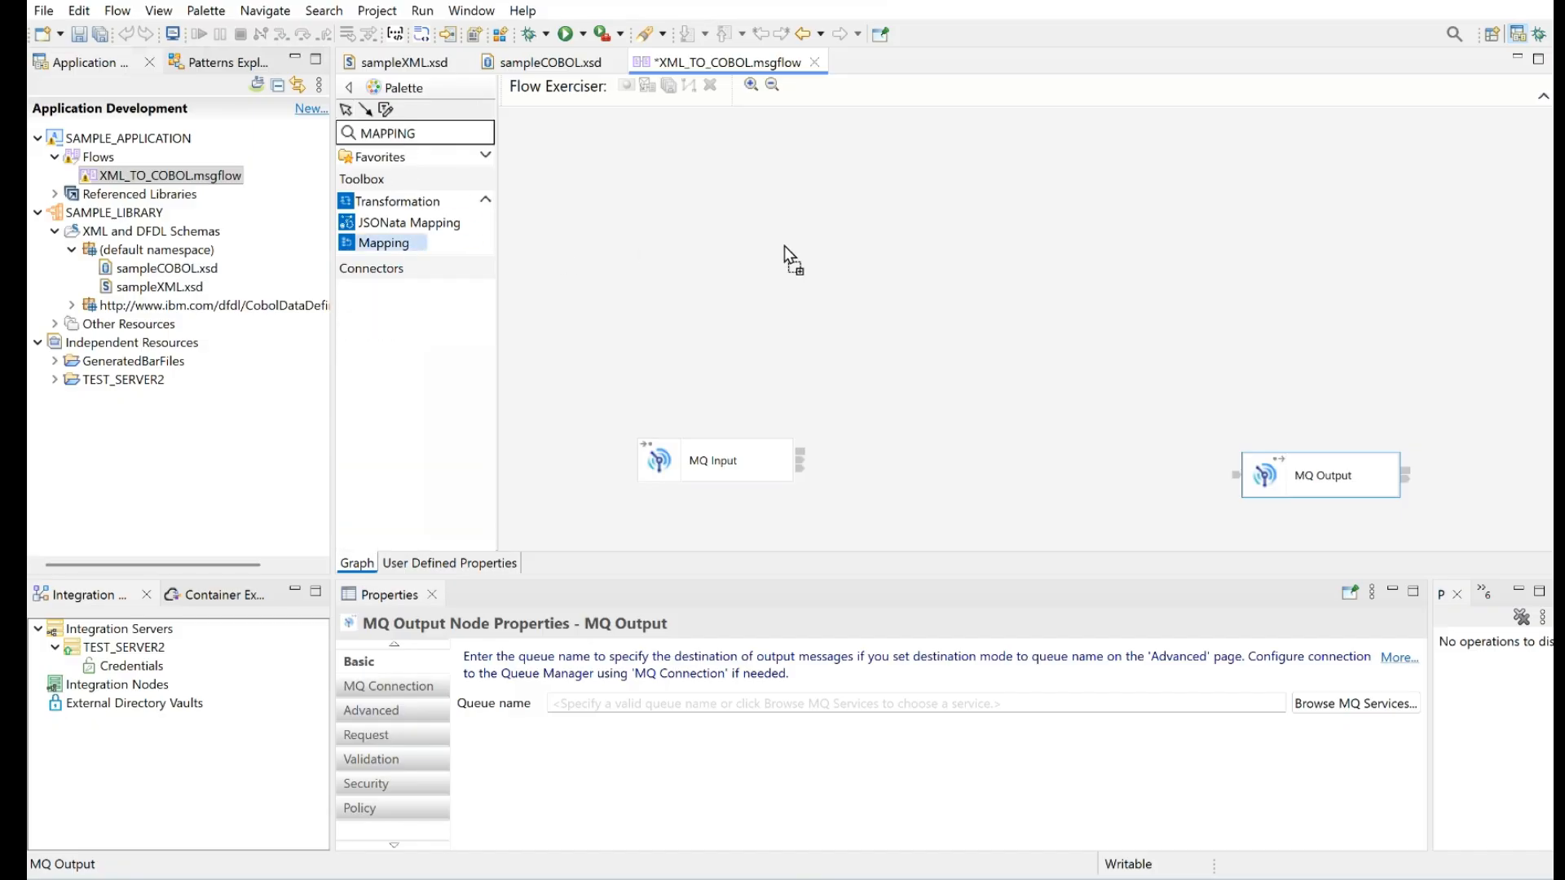
left_click(983, 247)
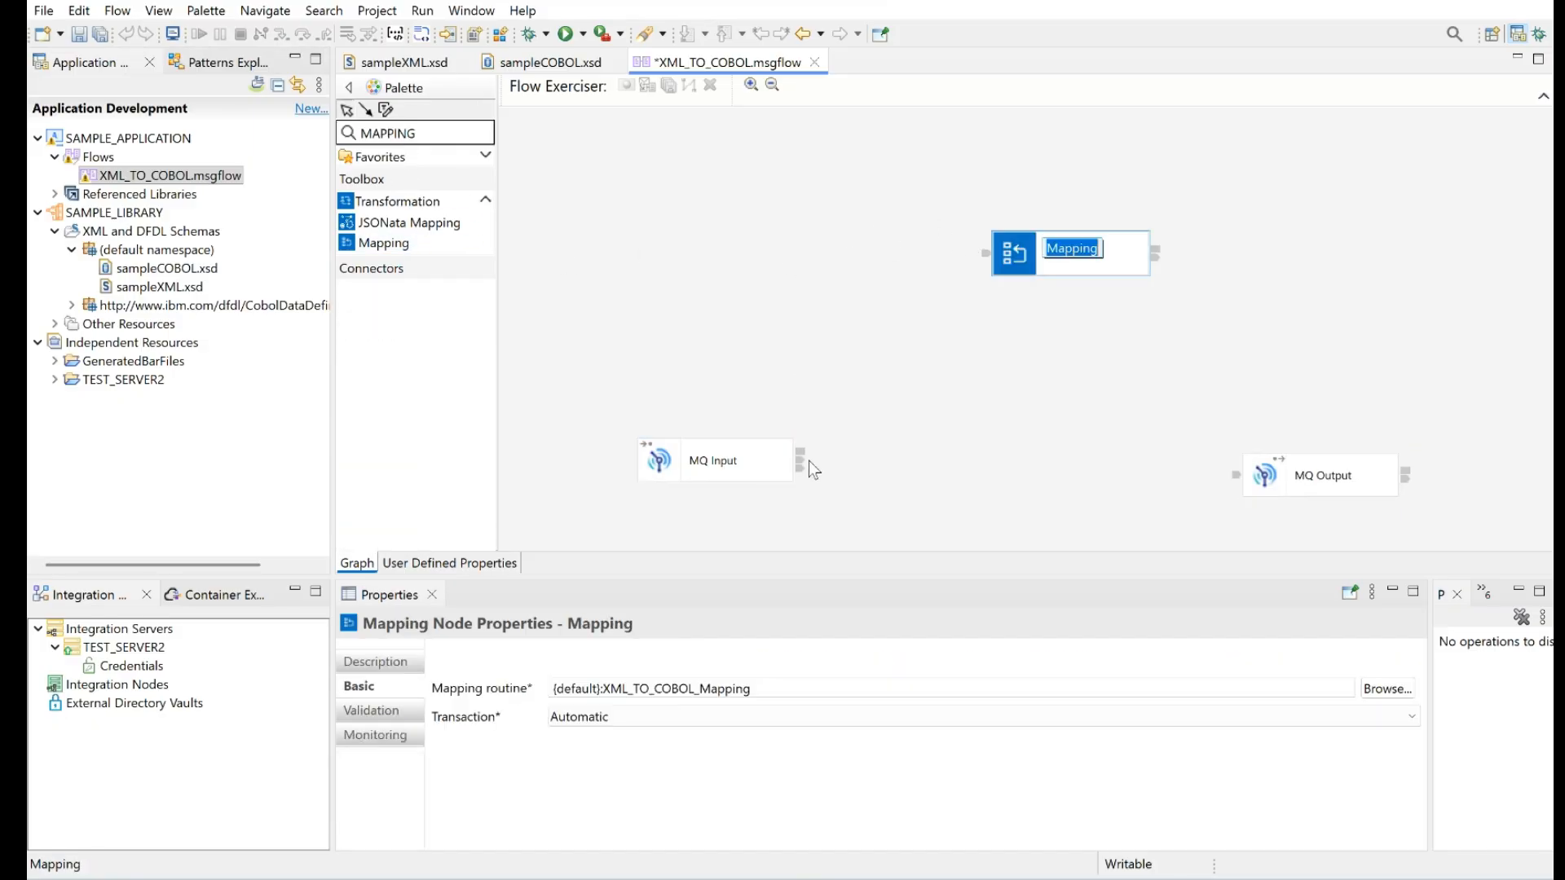
left_click_drag(798, 470, 985, 252)
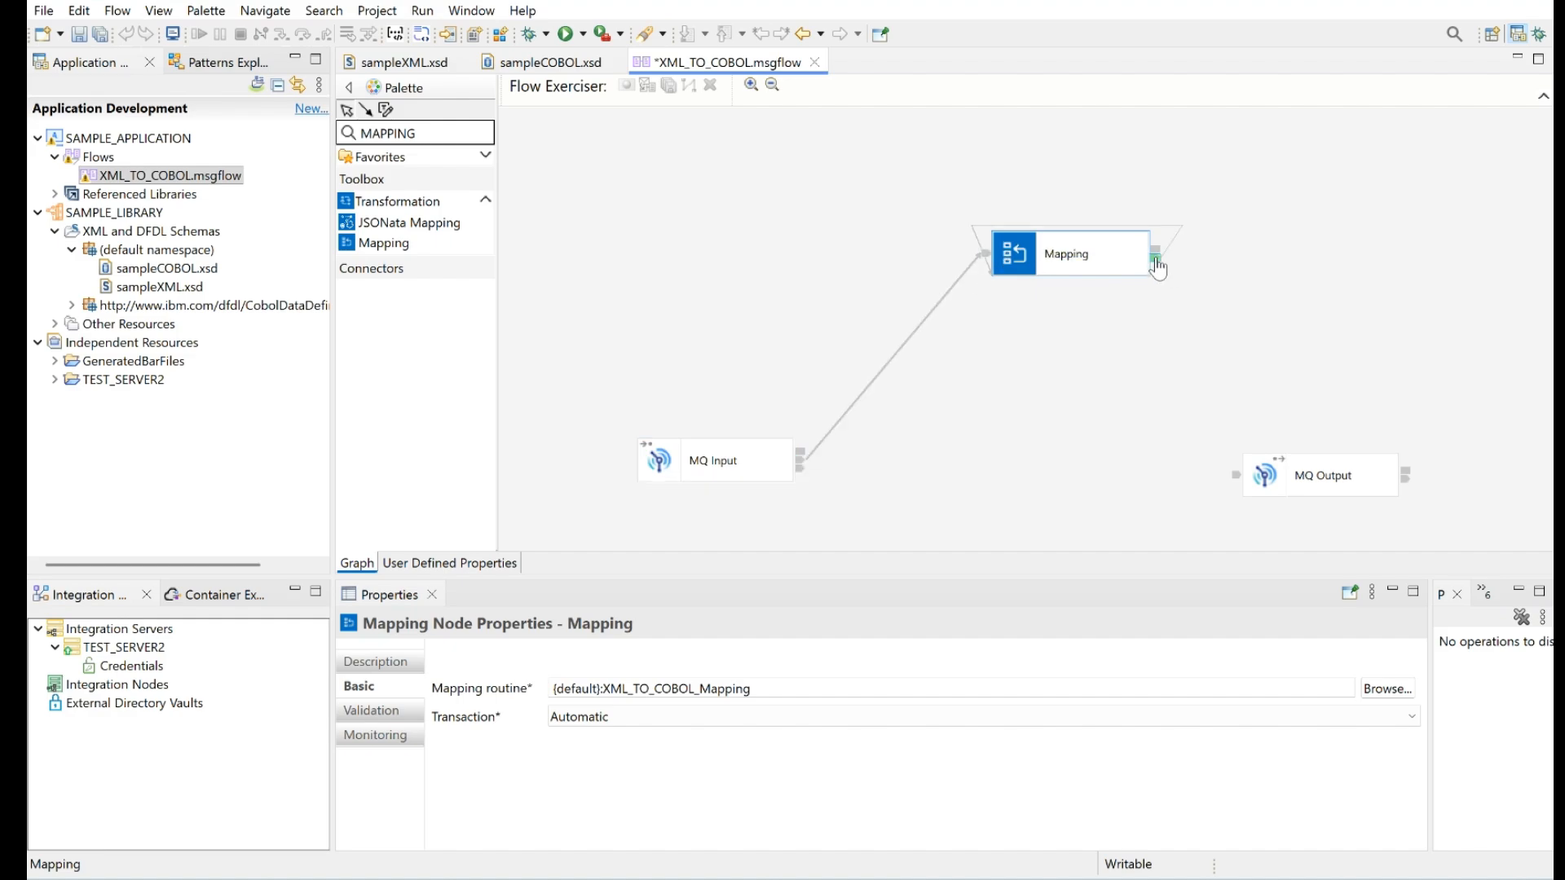
left_click_drag(1156, 255, 1234, 475)
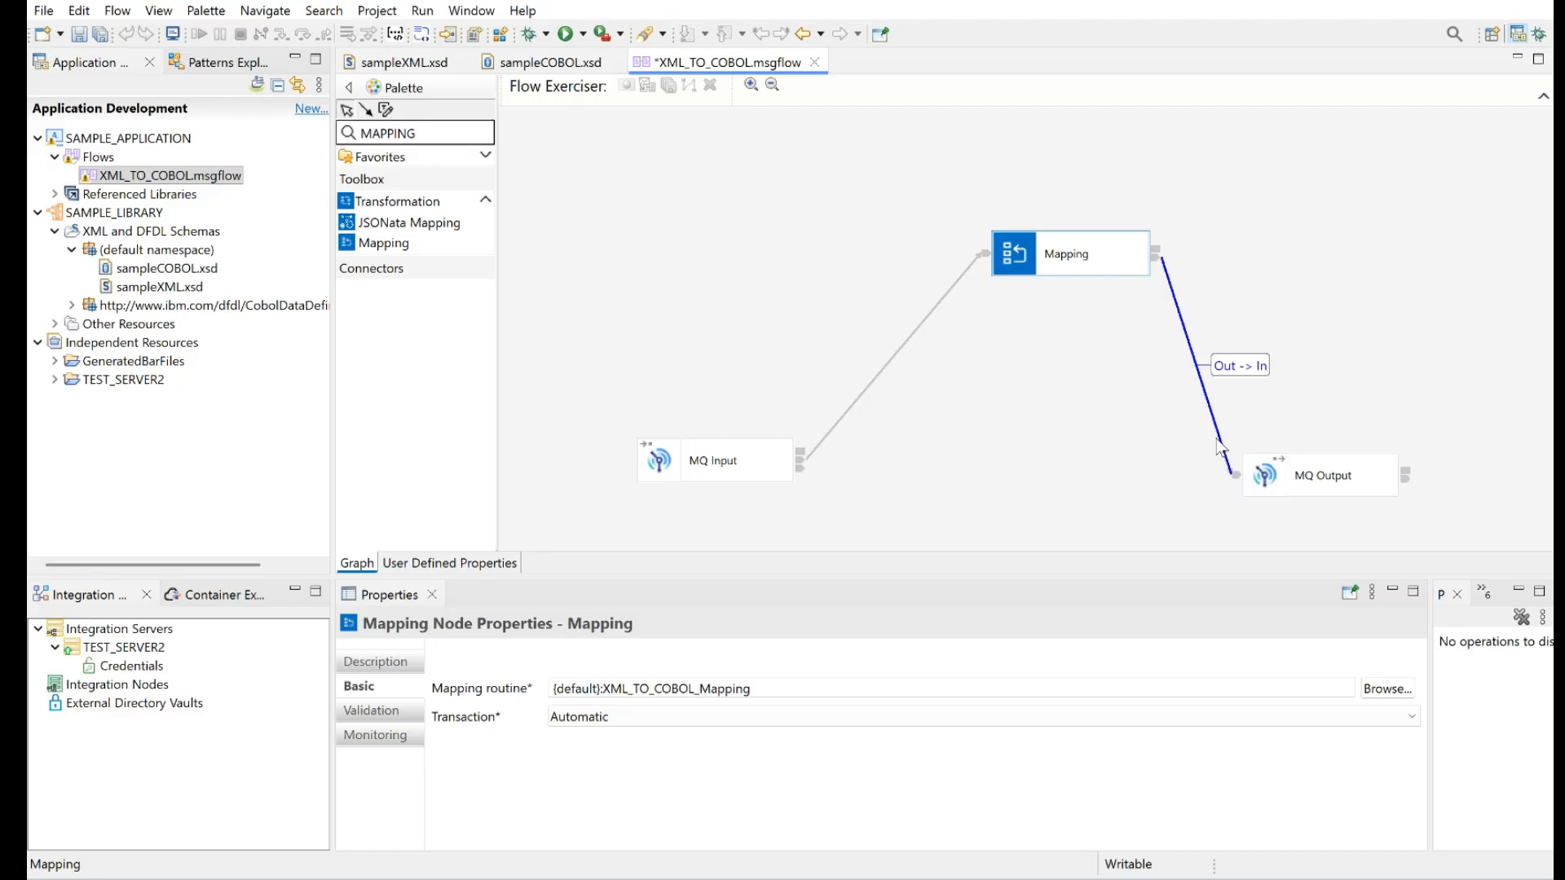
Add a breakpoint on the connection from MQ Input to Mapping and on the one from Mapping to MQ Output
left_click(858, 395)
right_click(874, 389)
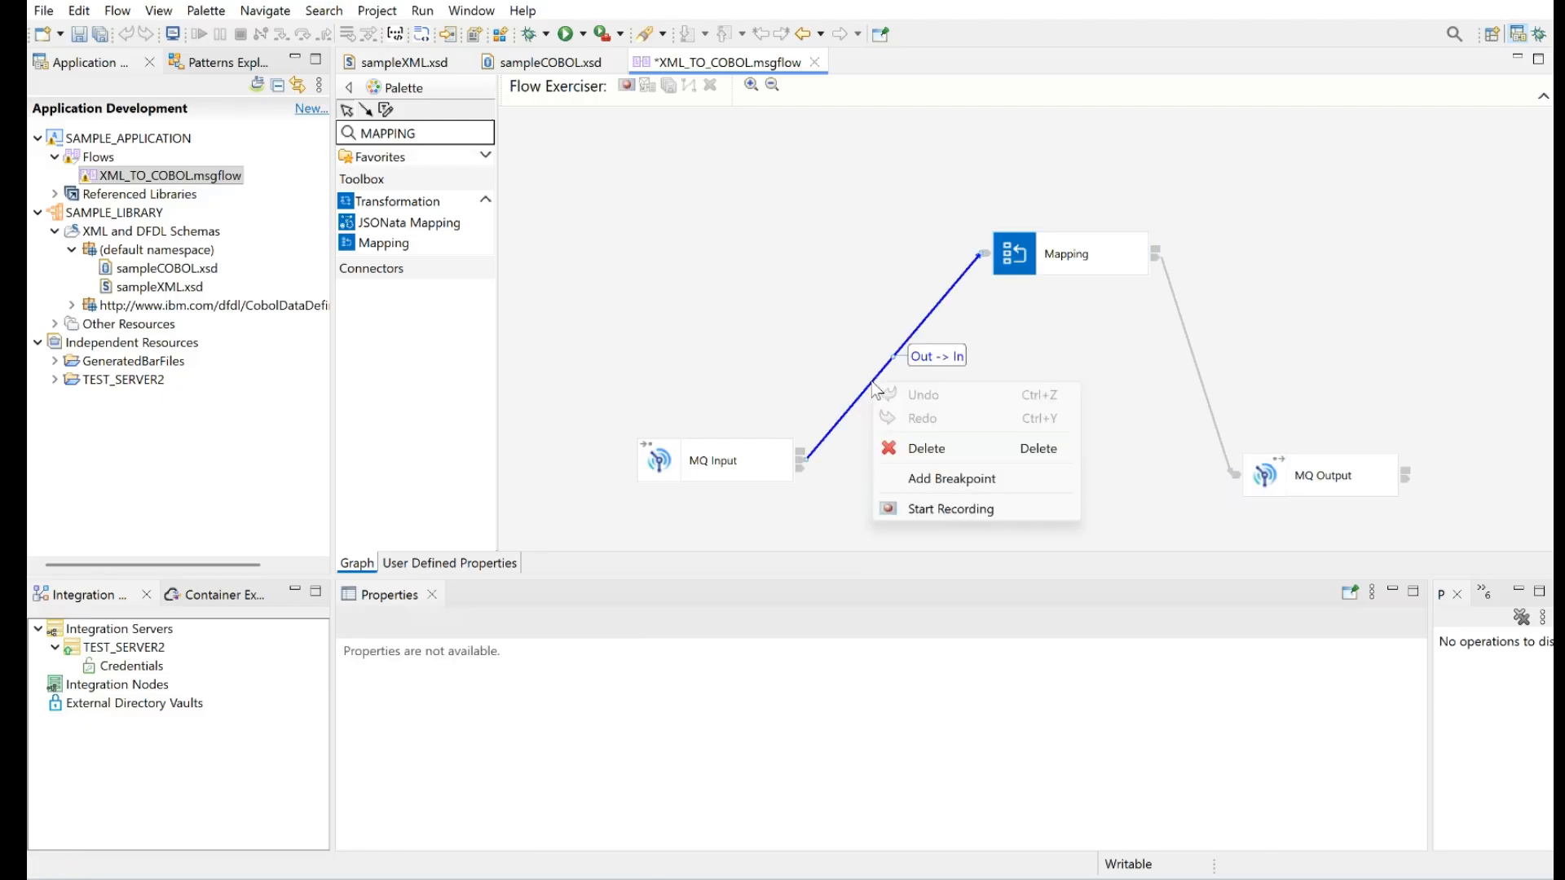
left_click(938, 479)
left_click(1196, 365)
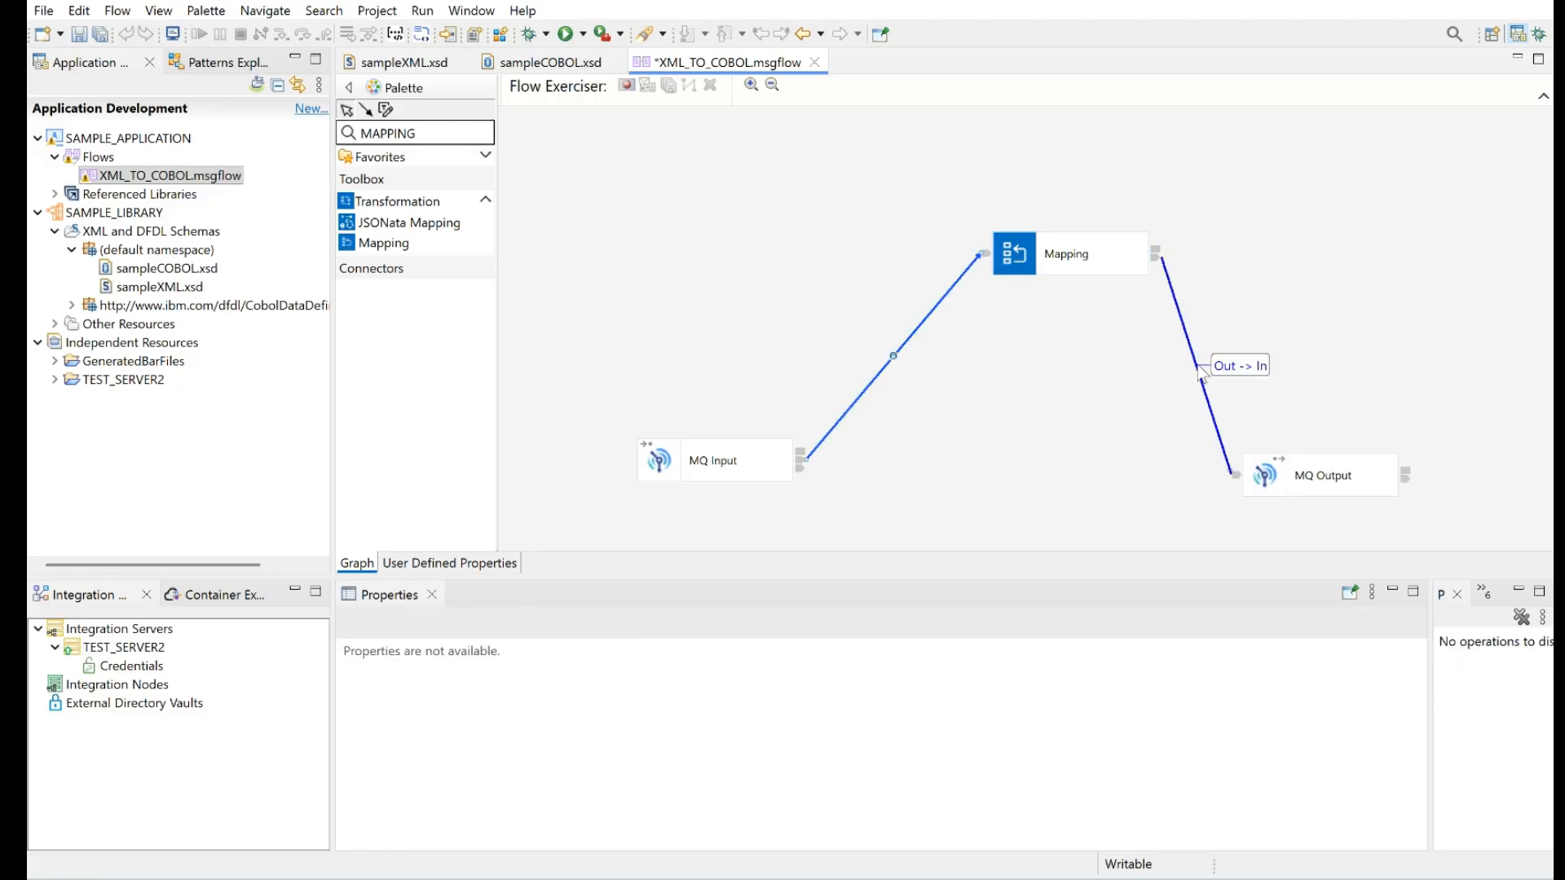
right_click(1196, 366)
left_click(1239, 462)
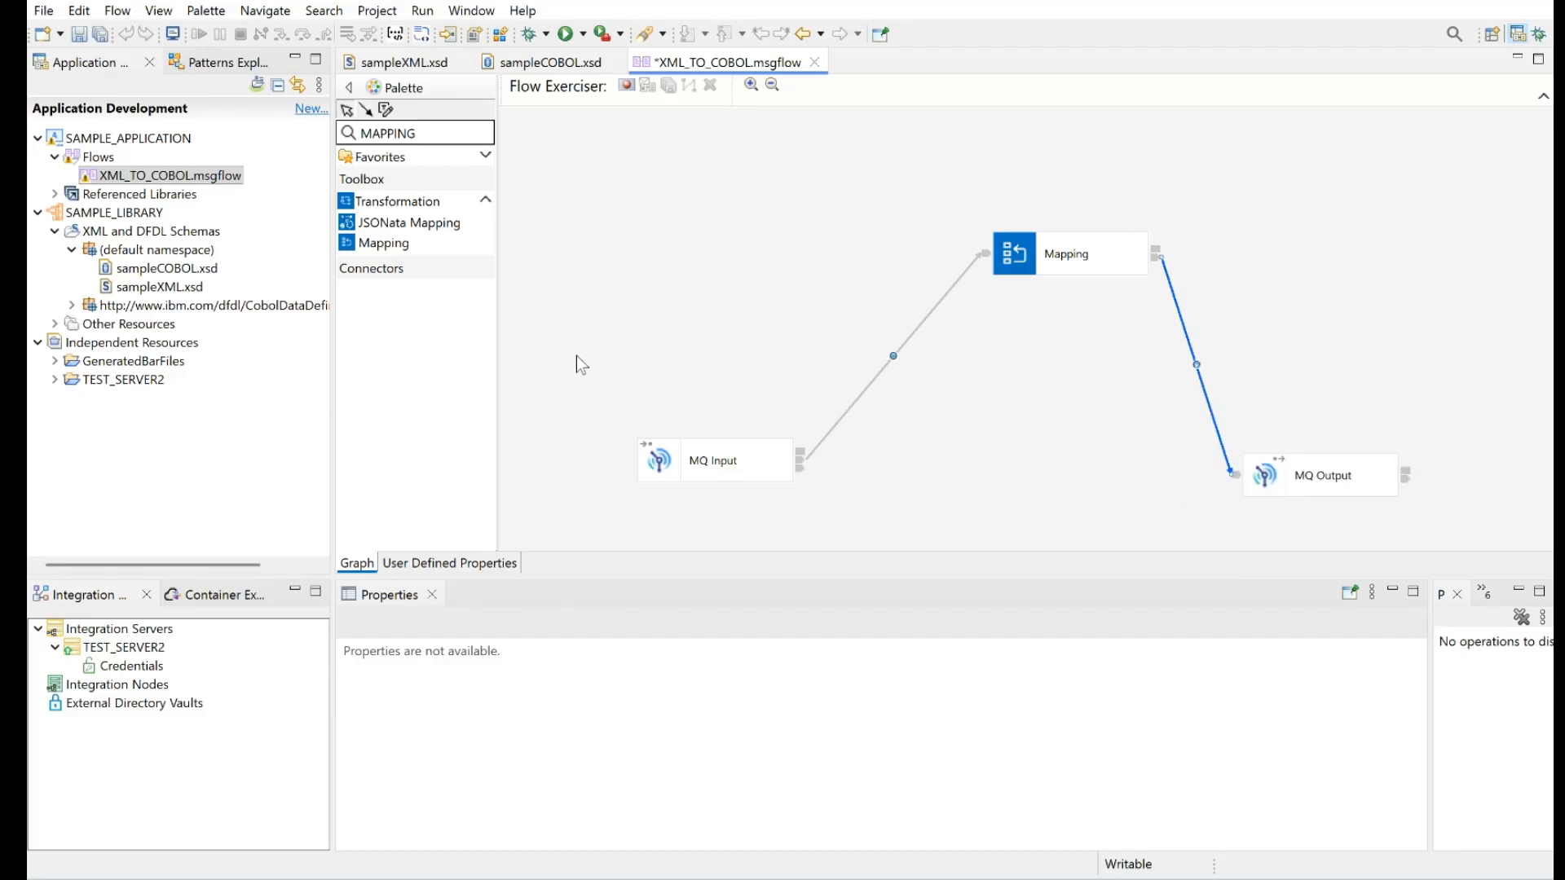
Set the MQ Input node's queue name to SAMPLE.XML.IN and its destination queue manager name to QMA
left_click(701, 463)
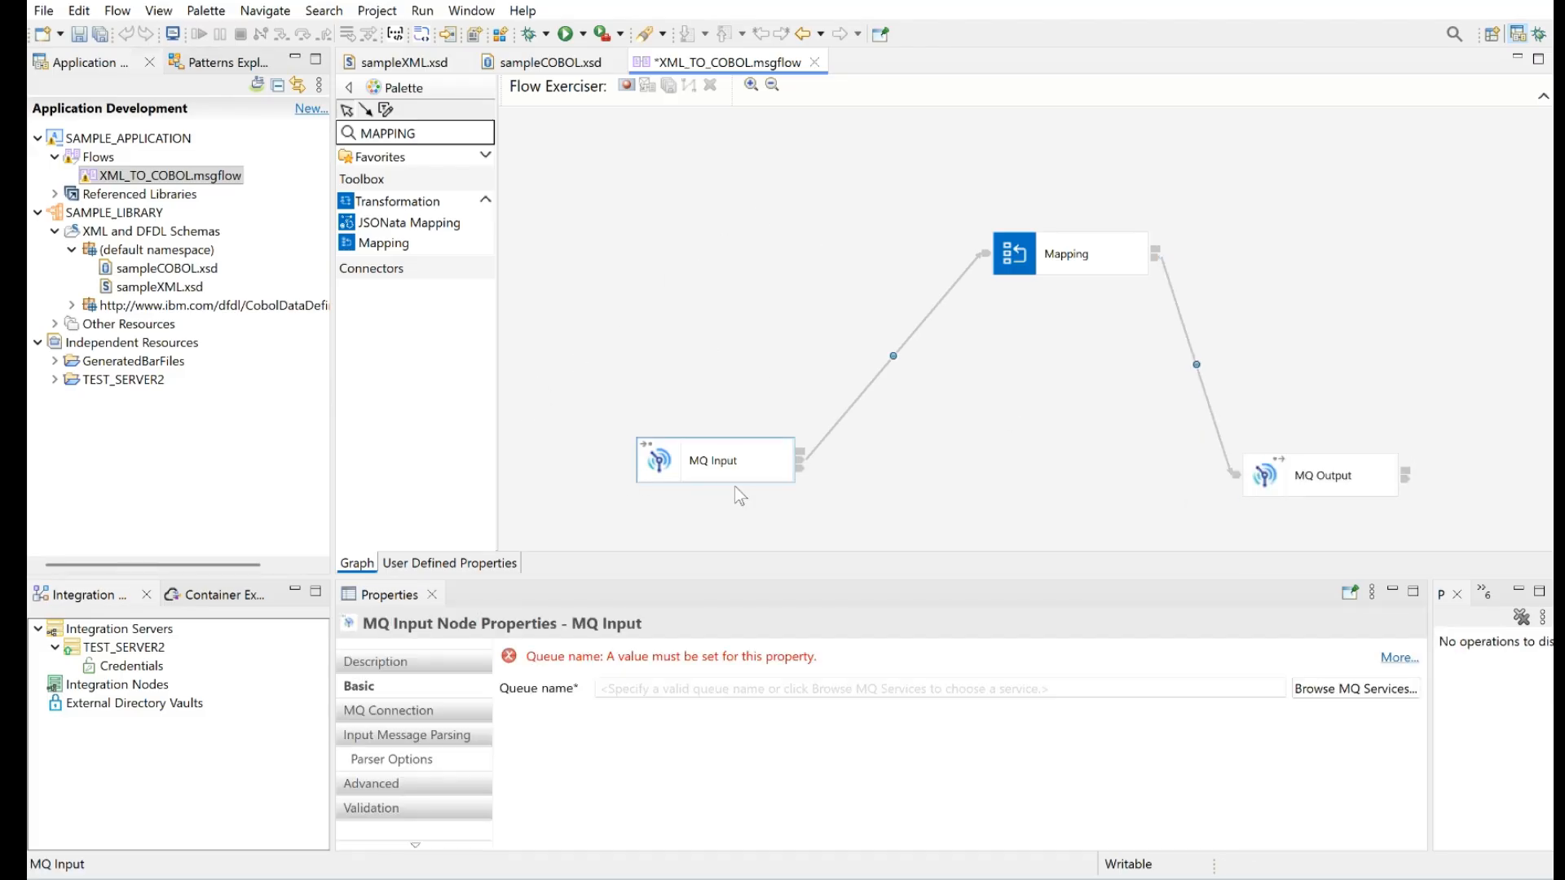
left_click(607, 689)
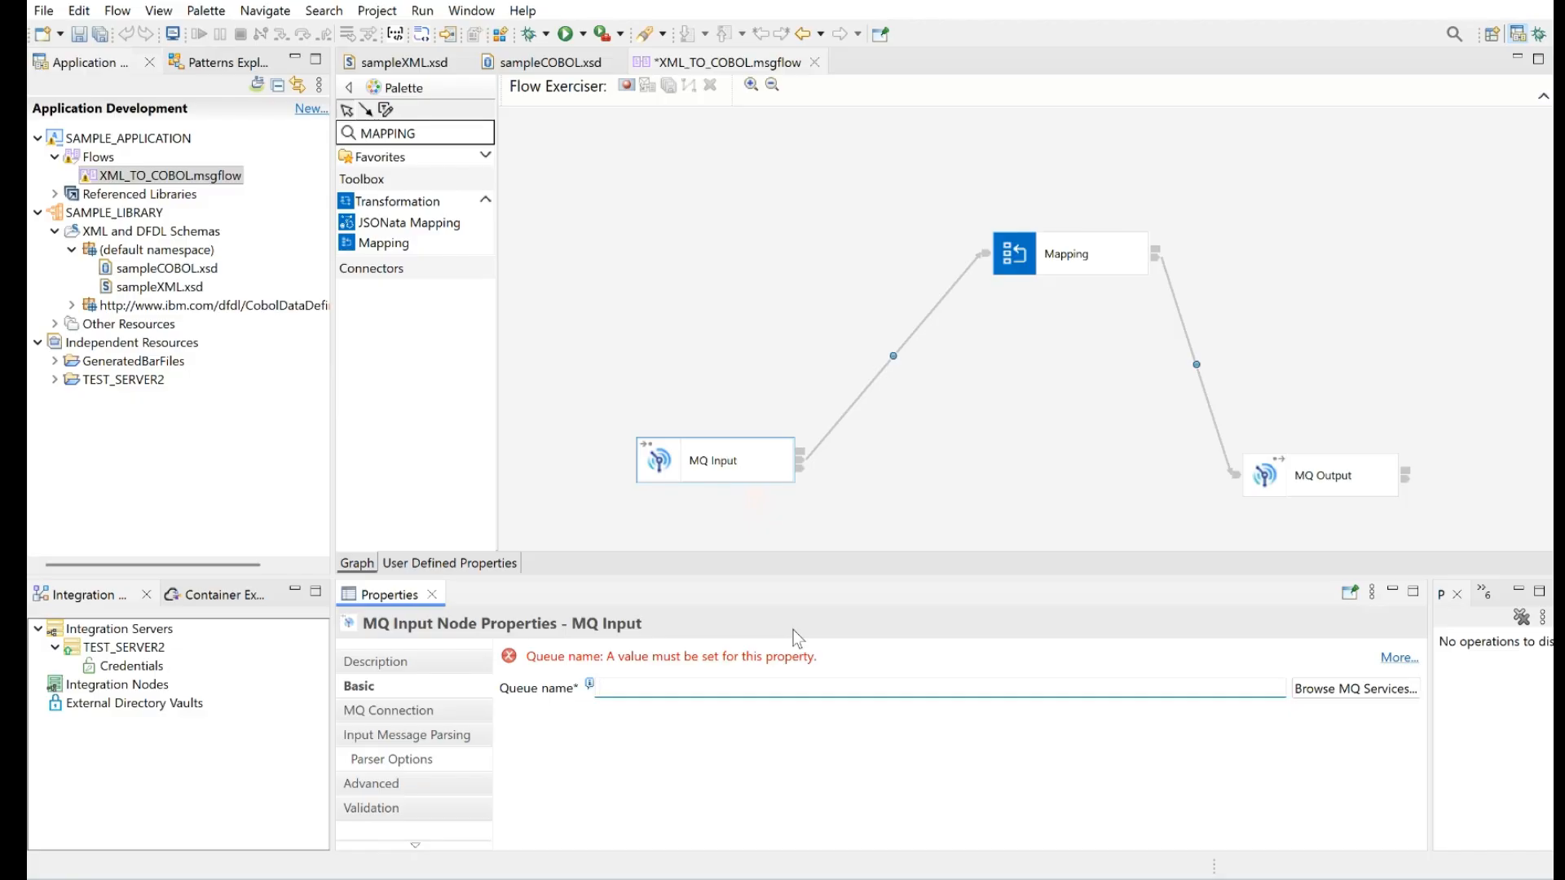
type("SAMPLE")
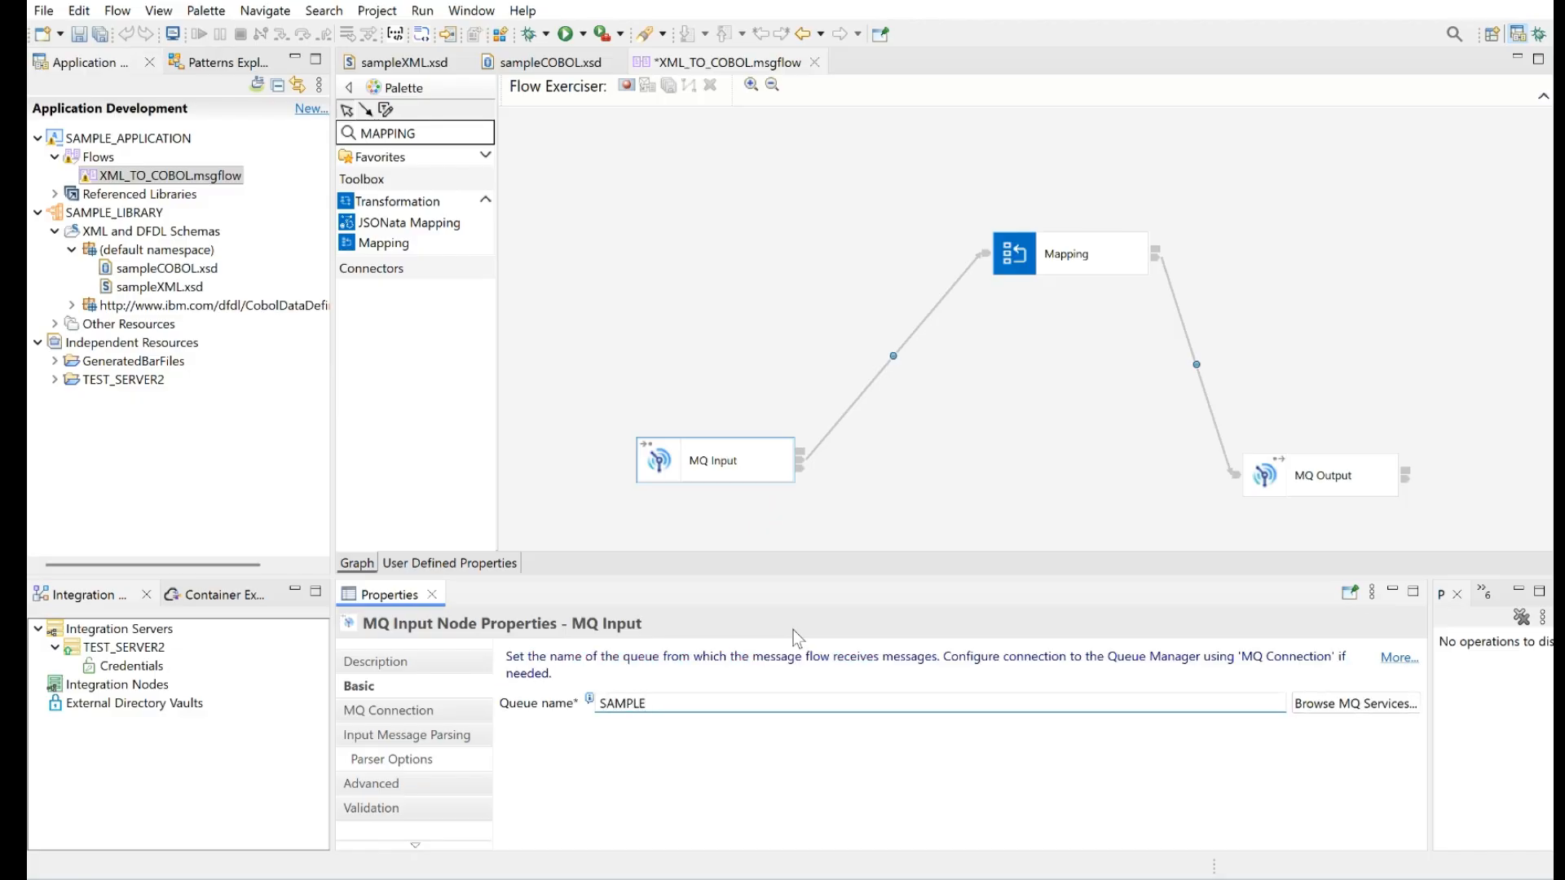
type(".XML.IN")
left_click(407, 710)
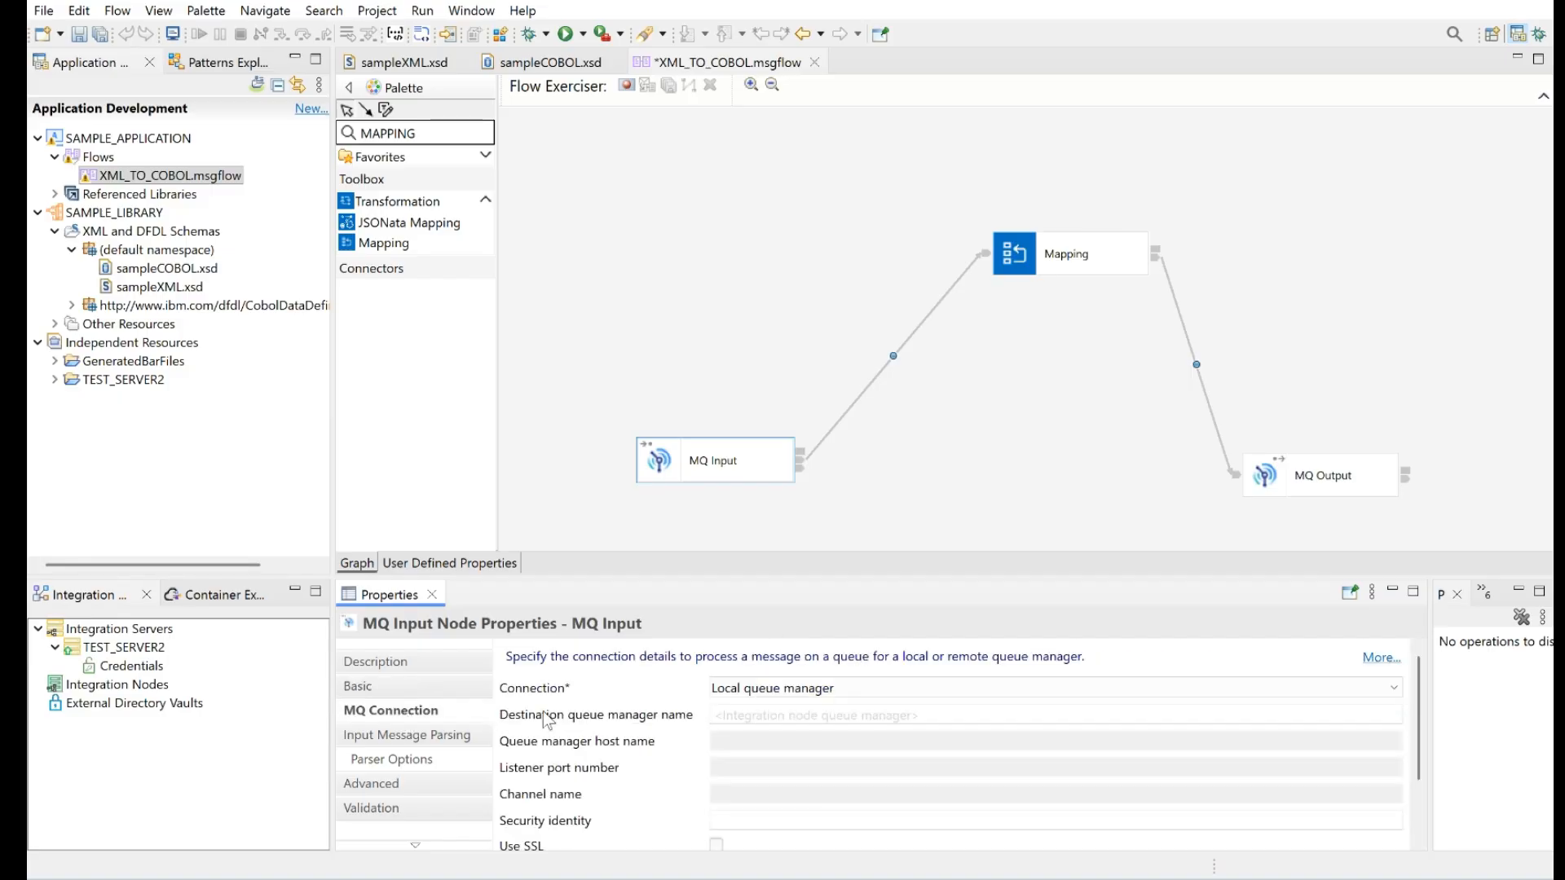
left_click(758, 712)
type("QMA")
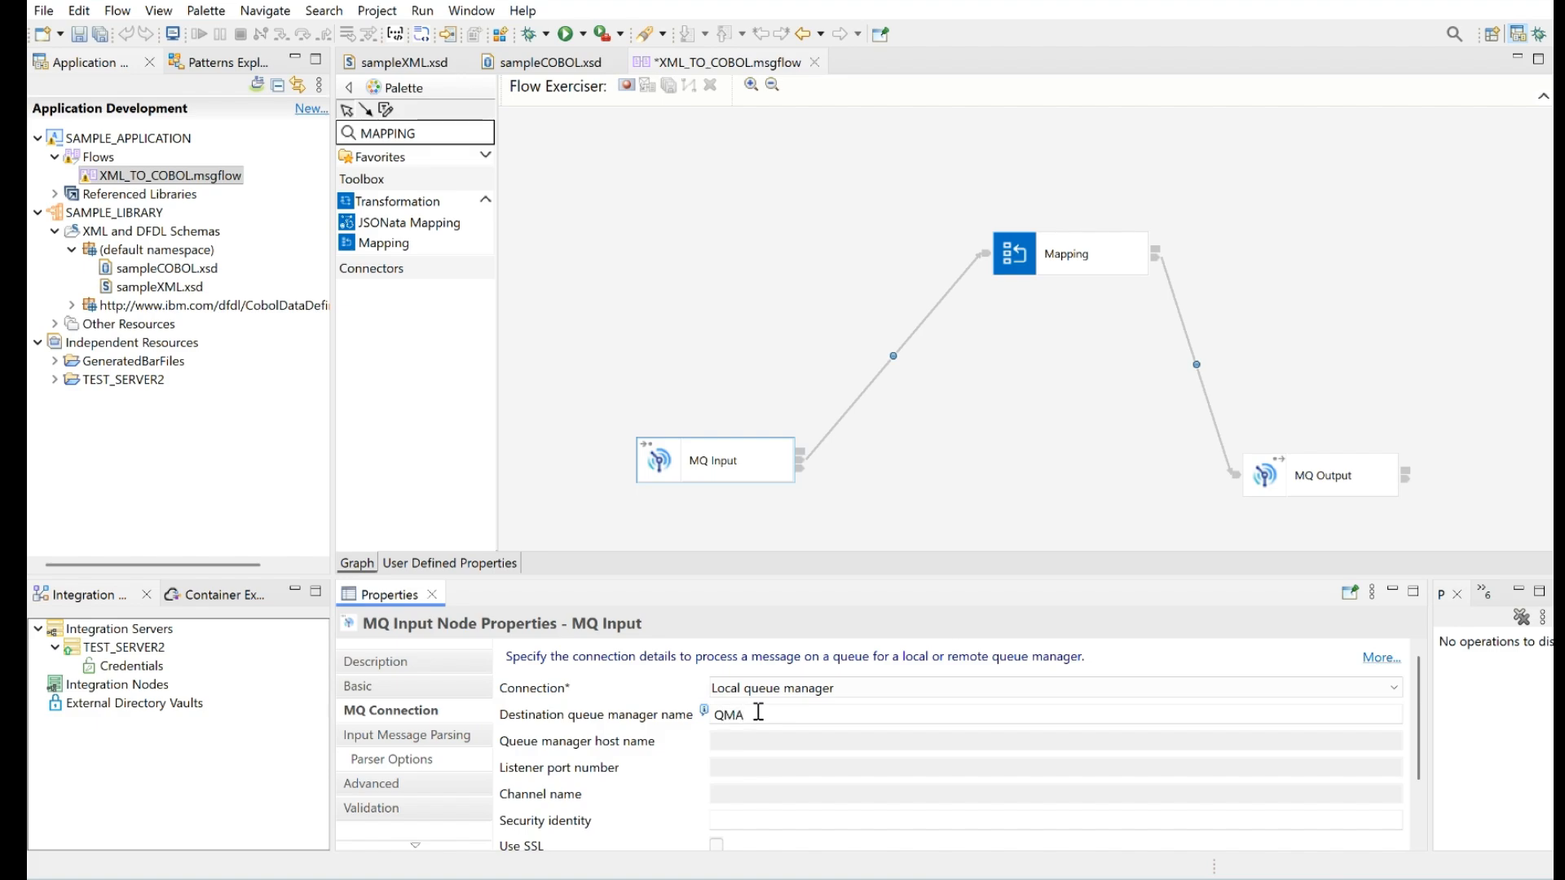
Set the MQ Input node's message domain for input parsing to XMLNSC
left_click(395, 737)
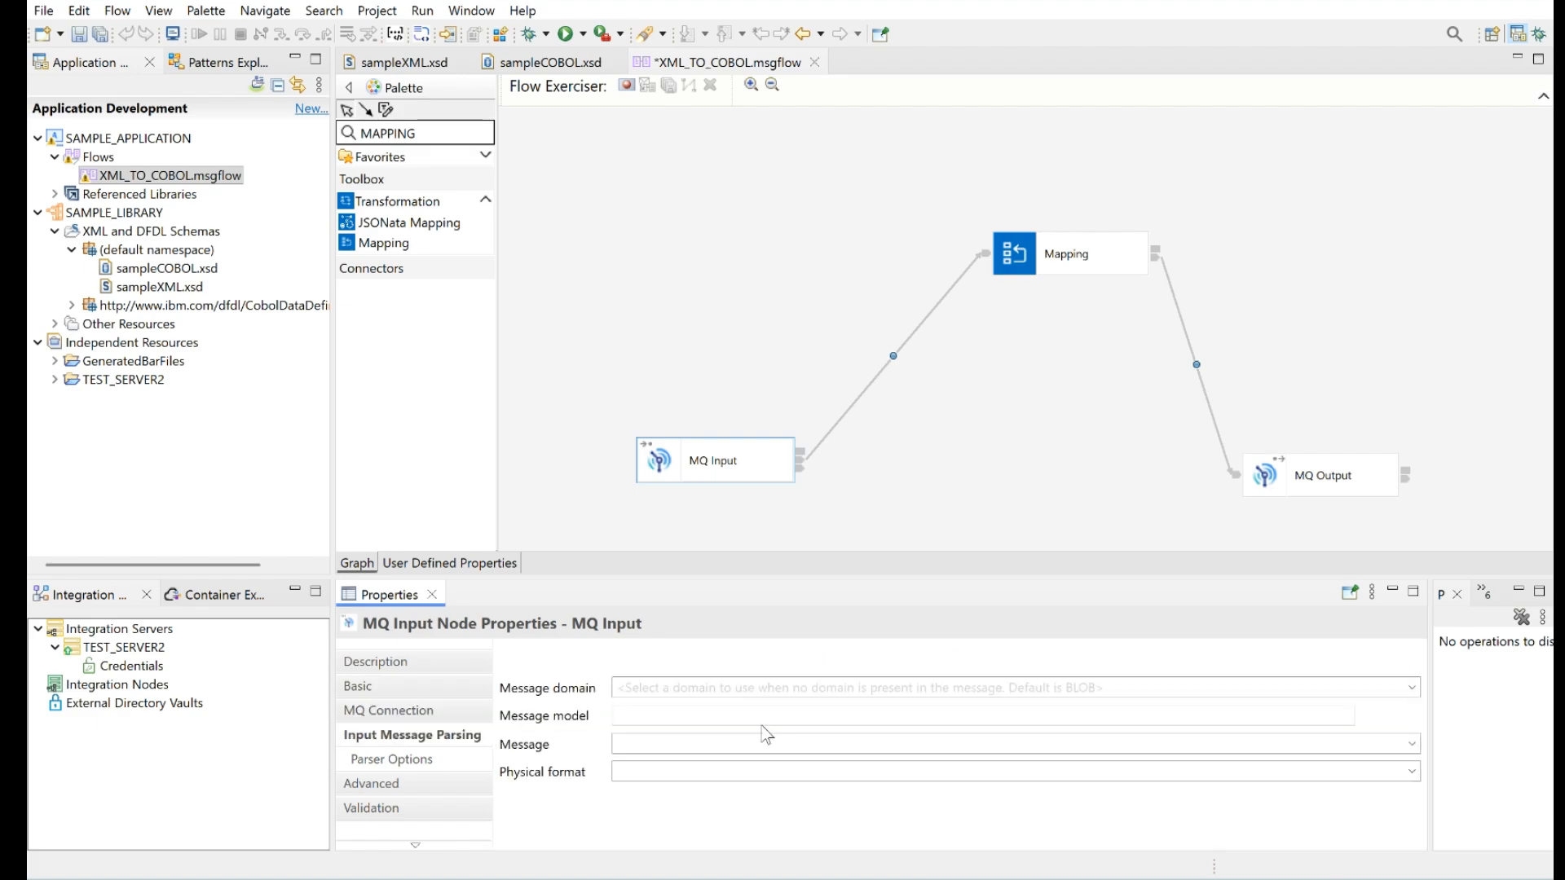
left_click(1413, 689)
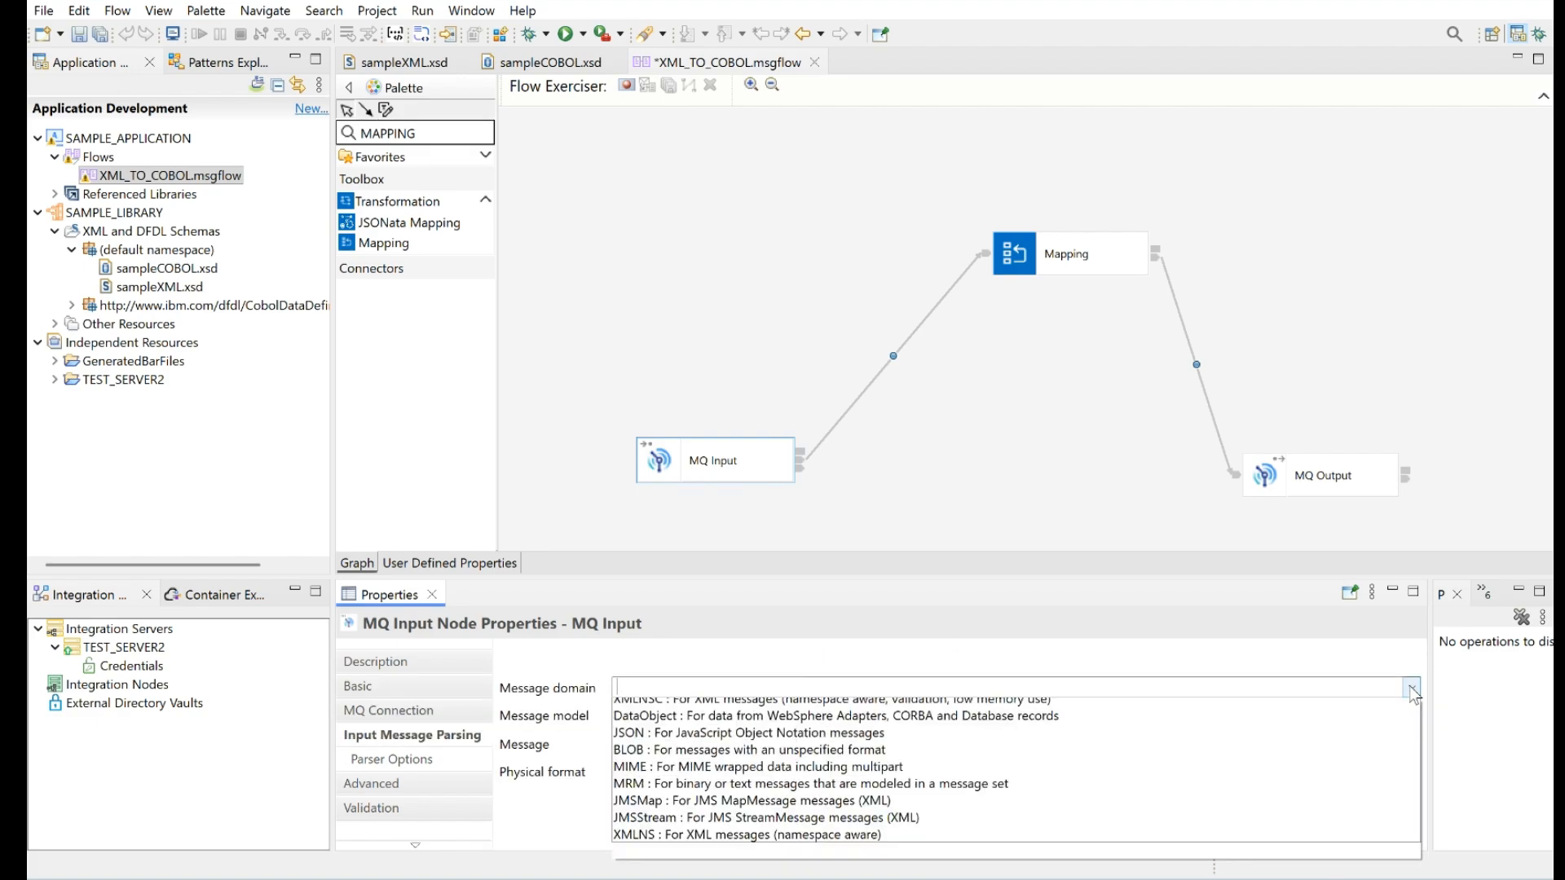
left_click(778, 726)
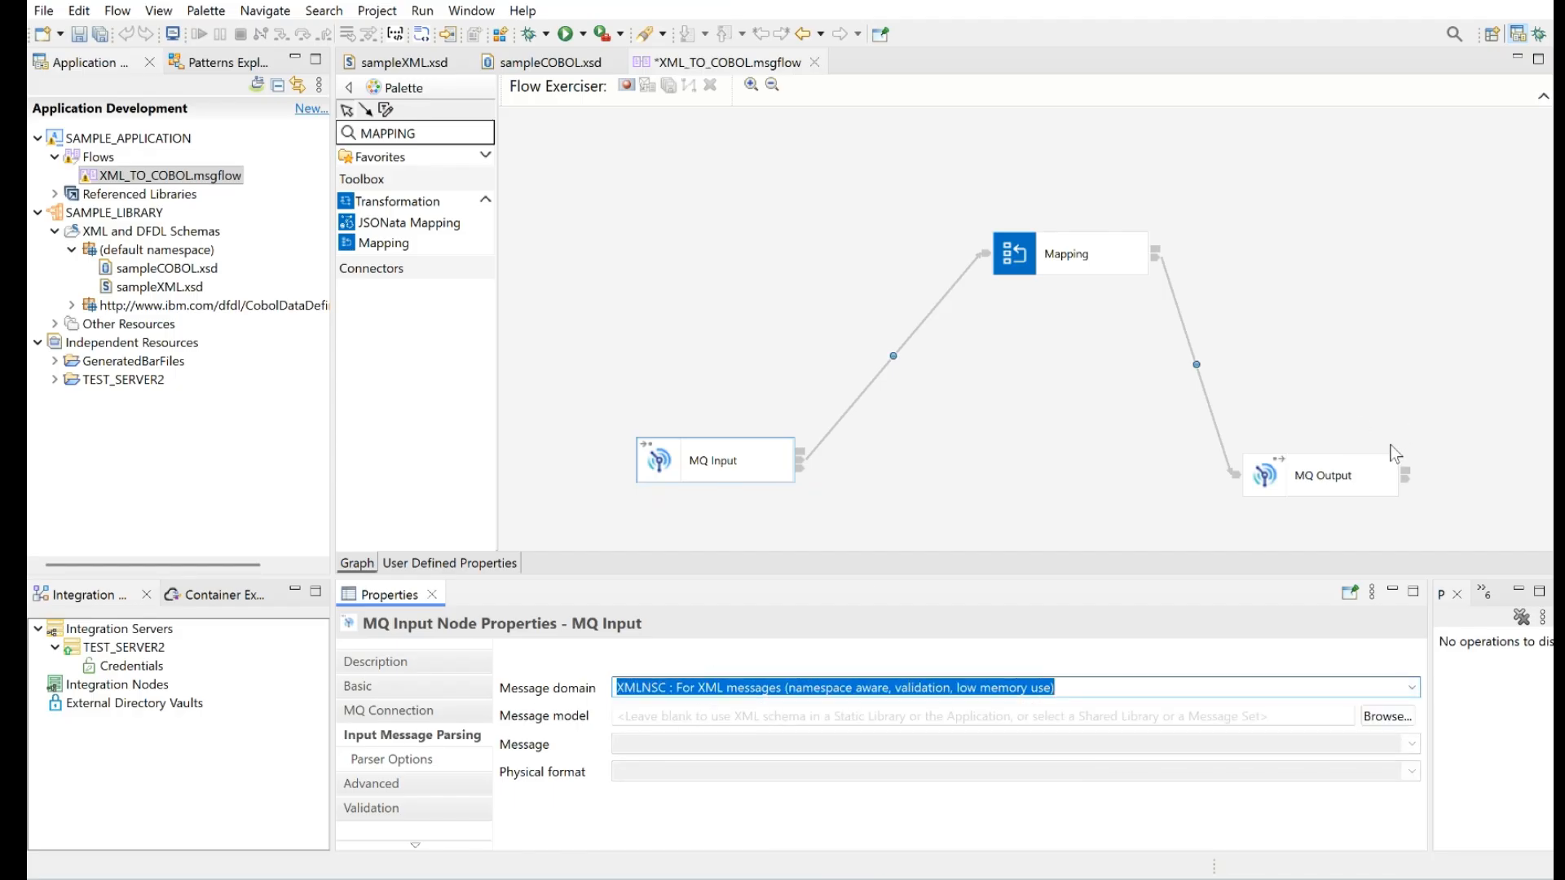
Set the MQ Output node's queue name to SAMPLE.COBOL and its destination queue manager name to QM
left_click(1345, 480)
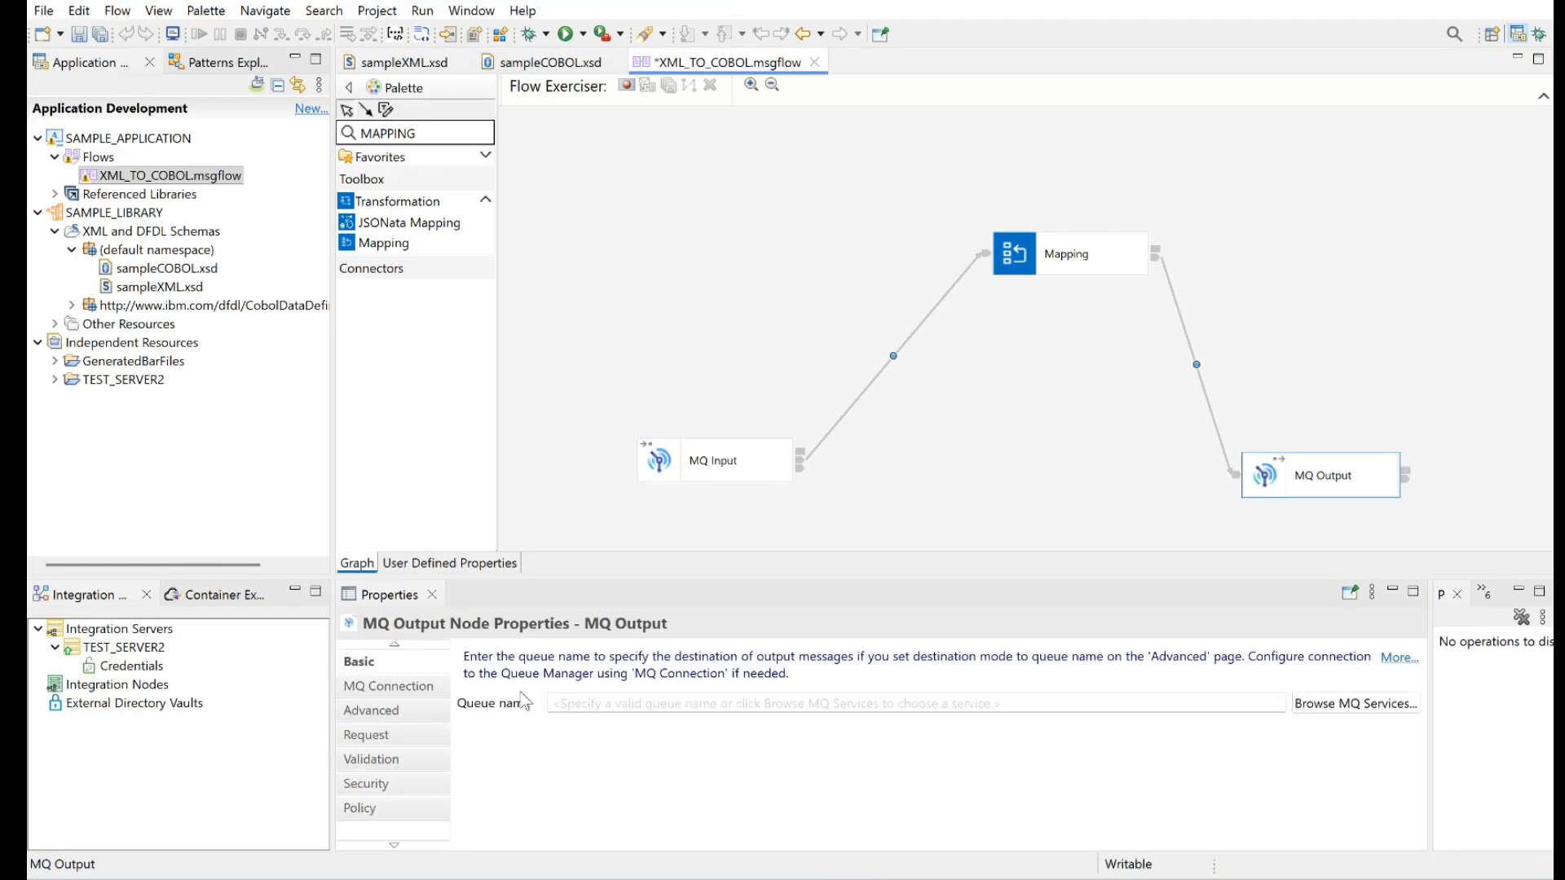
left_click(611, 706)
type("SAM")
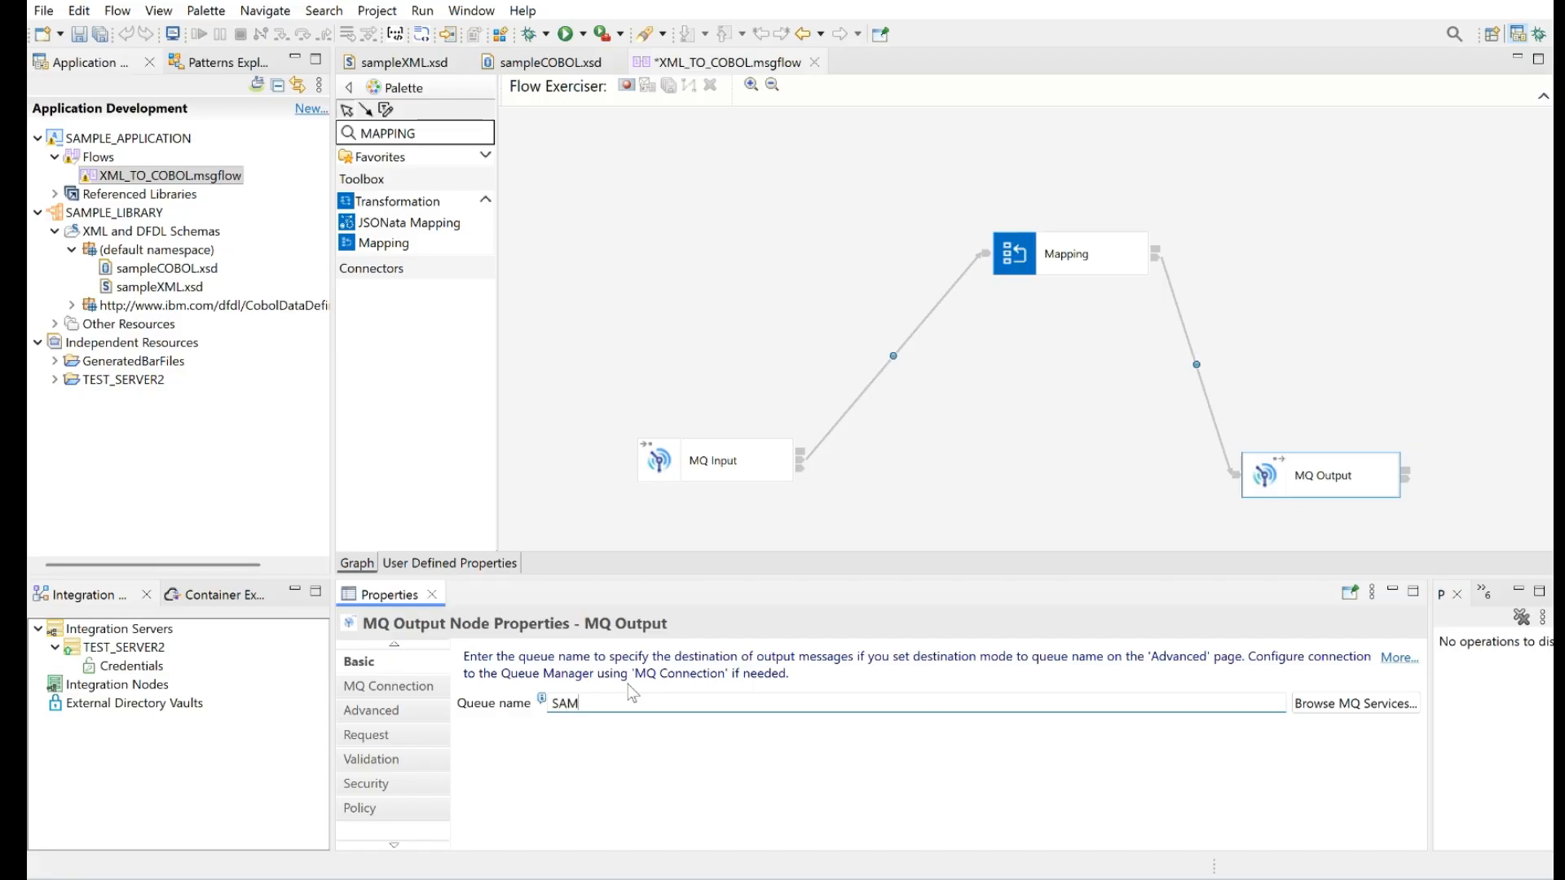
type("PLE.COBOL.OUT")
left_click(379, 688)
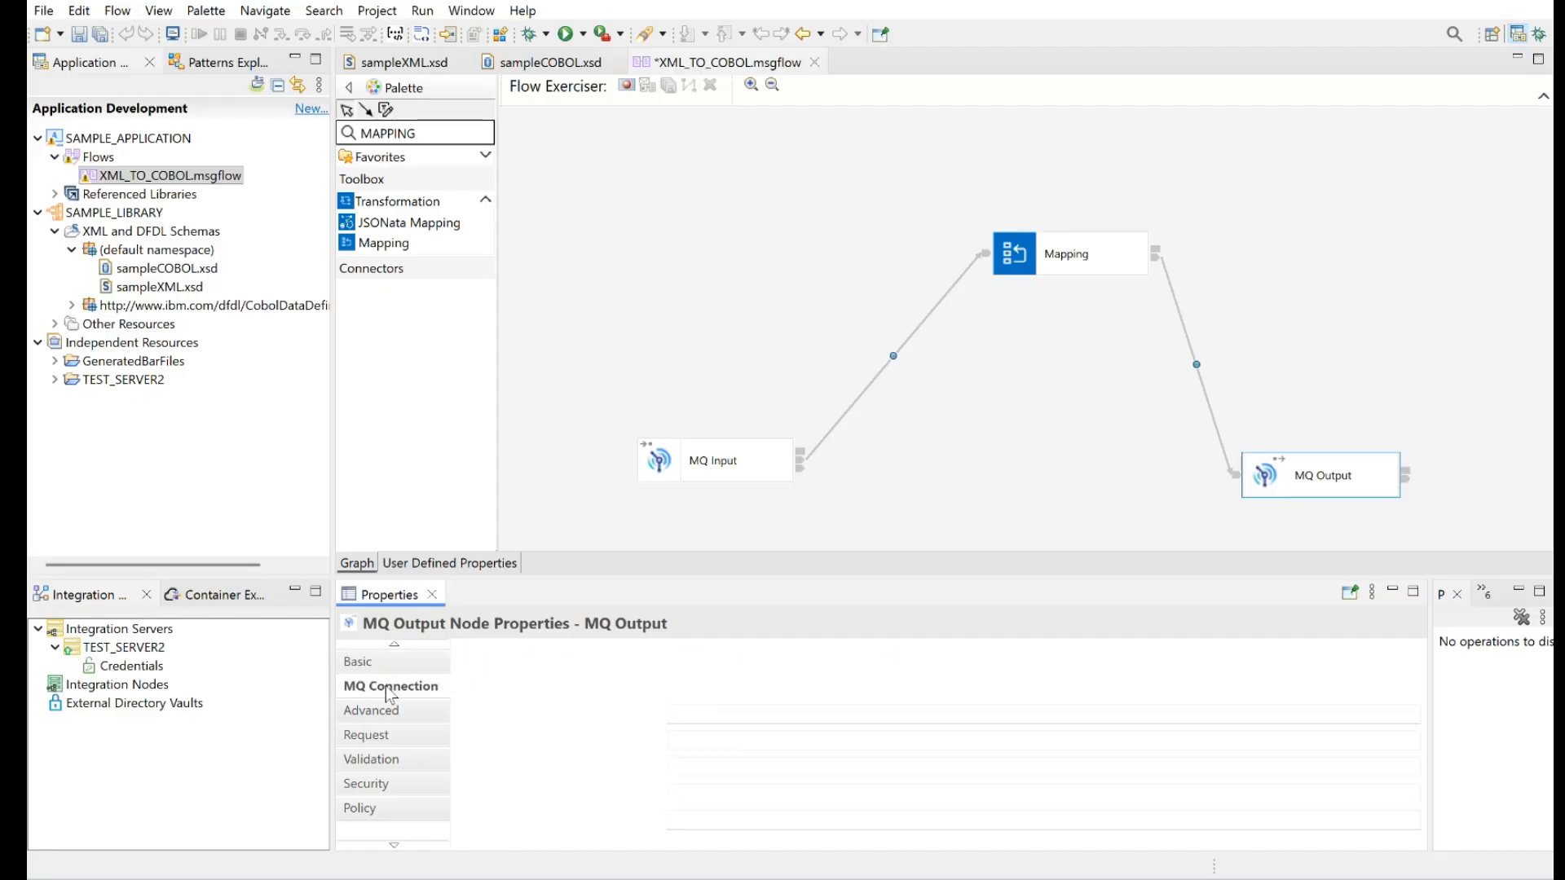
left_click(701, 717)
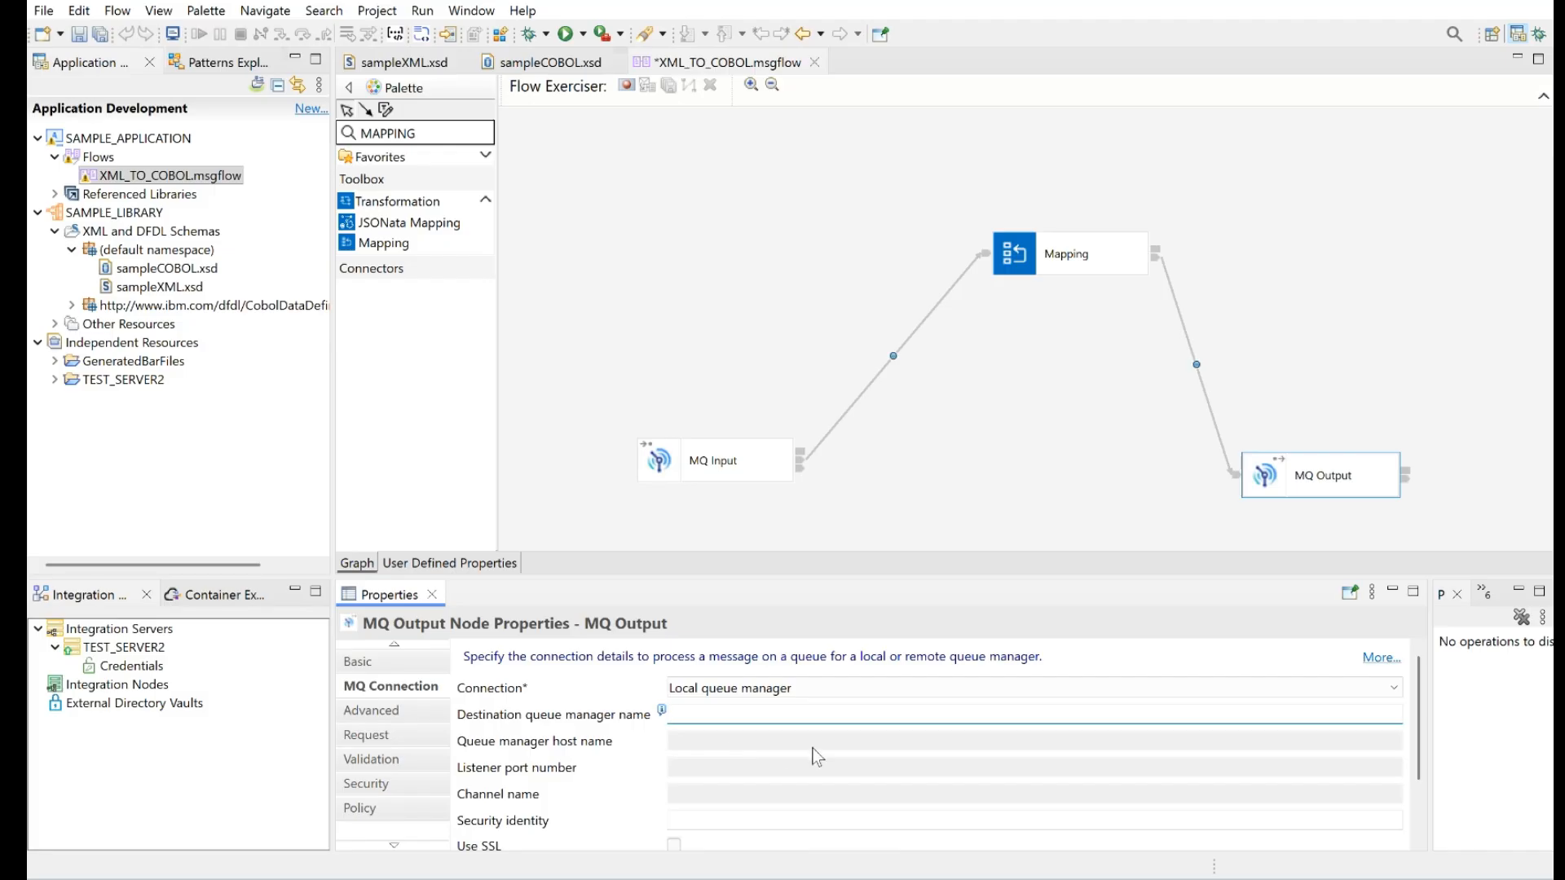
type("QMA")
left_click(828, 515)
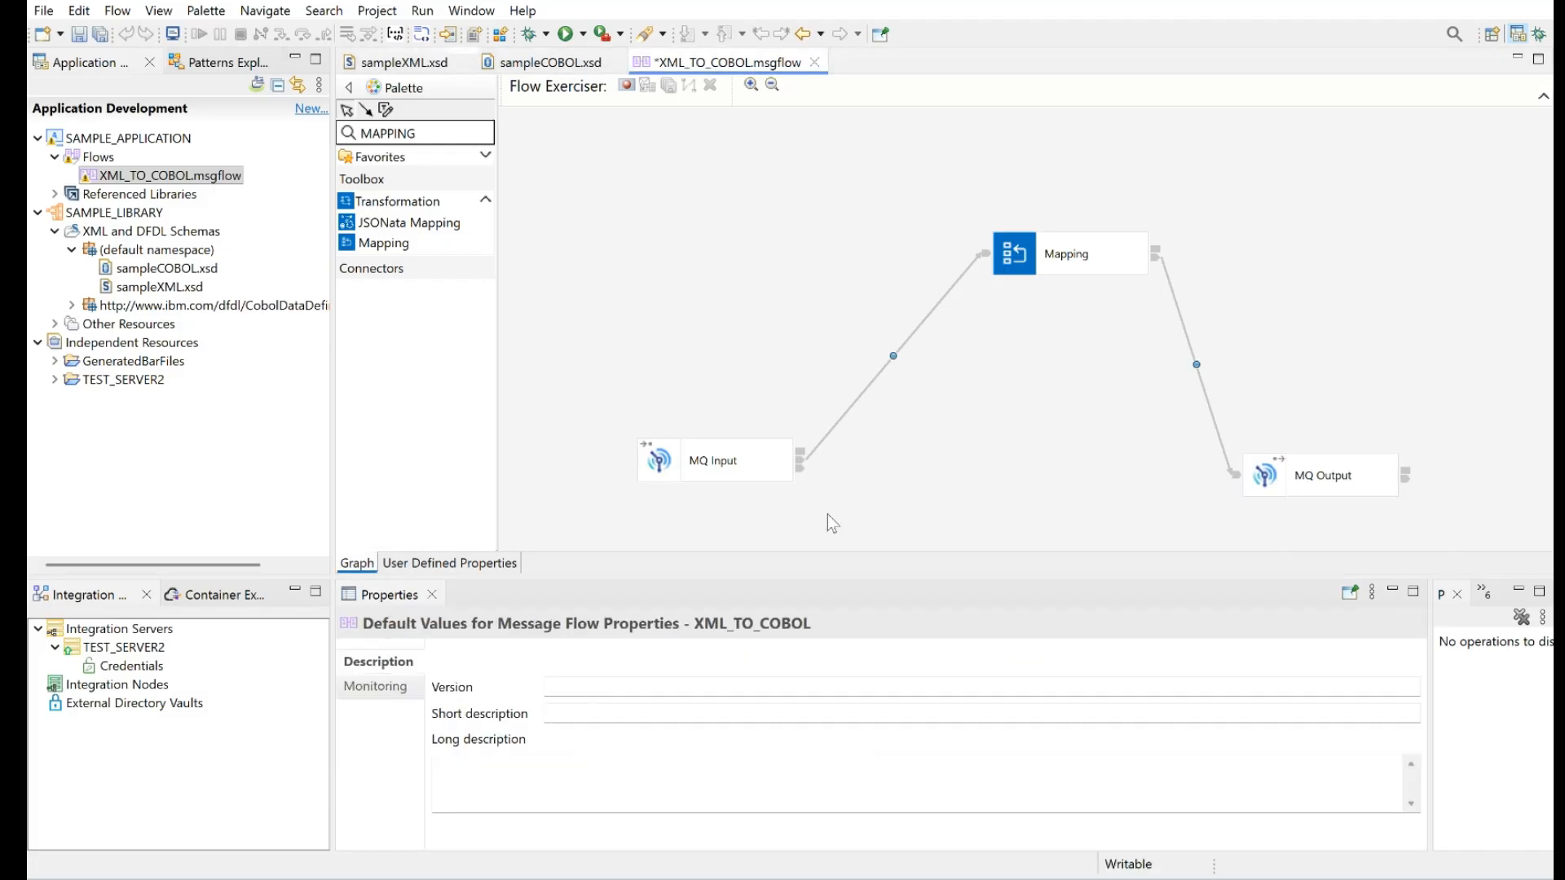
Start the message map XML_TO_COBOL_Mapping for the Mapping node in SAMPLE_APPLICATION, with SampleInput from SAMPLE_LIBRARY as the map input
left_click(1077, 255)
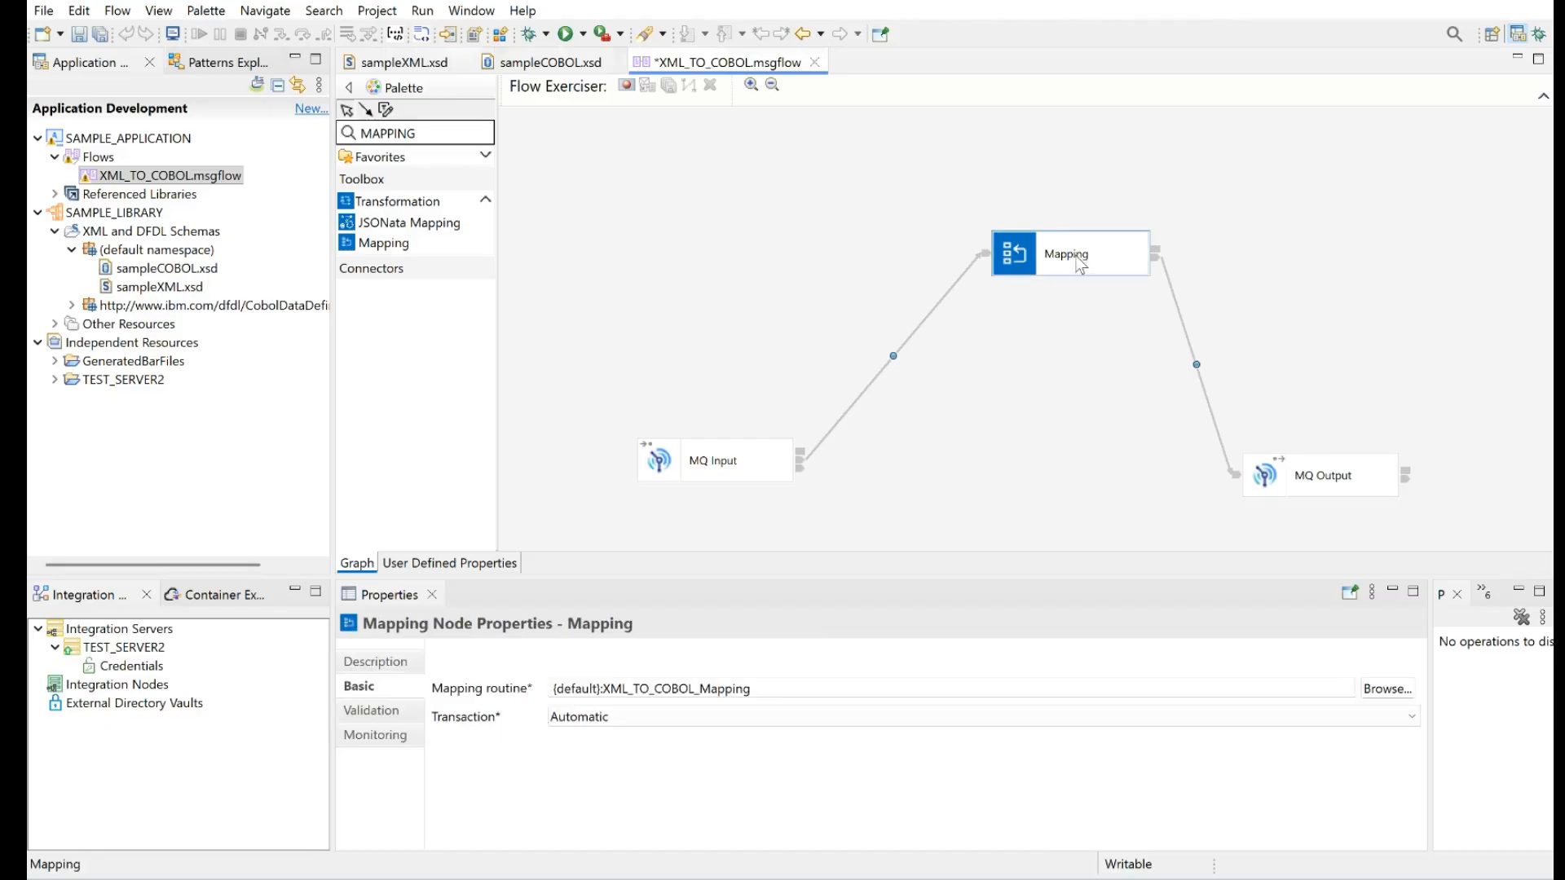
double_click(1078, 258)
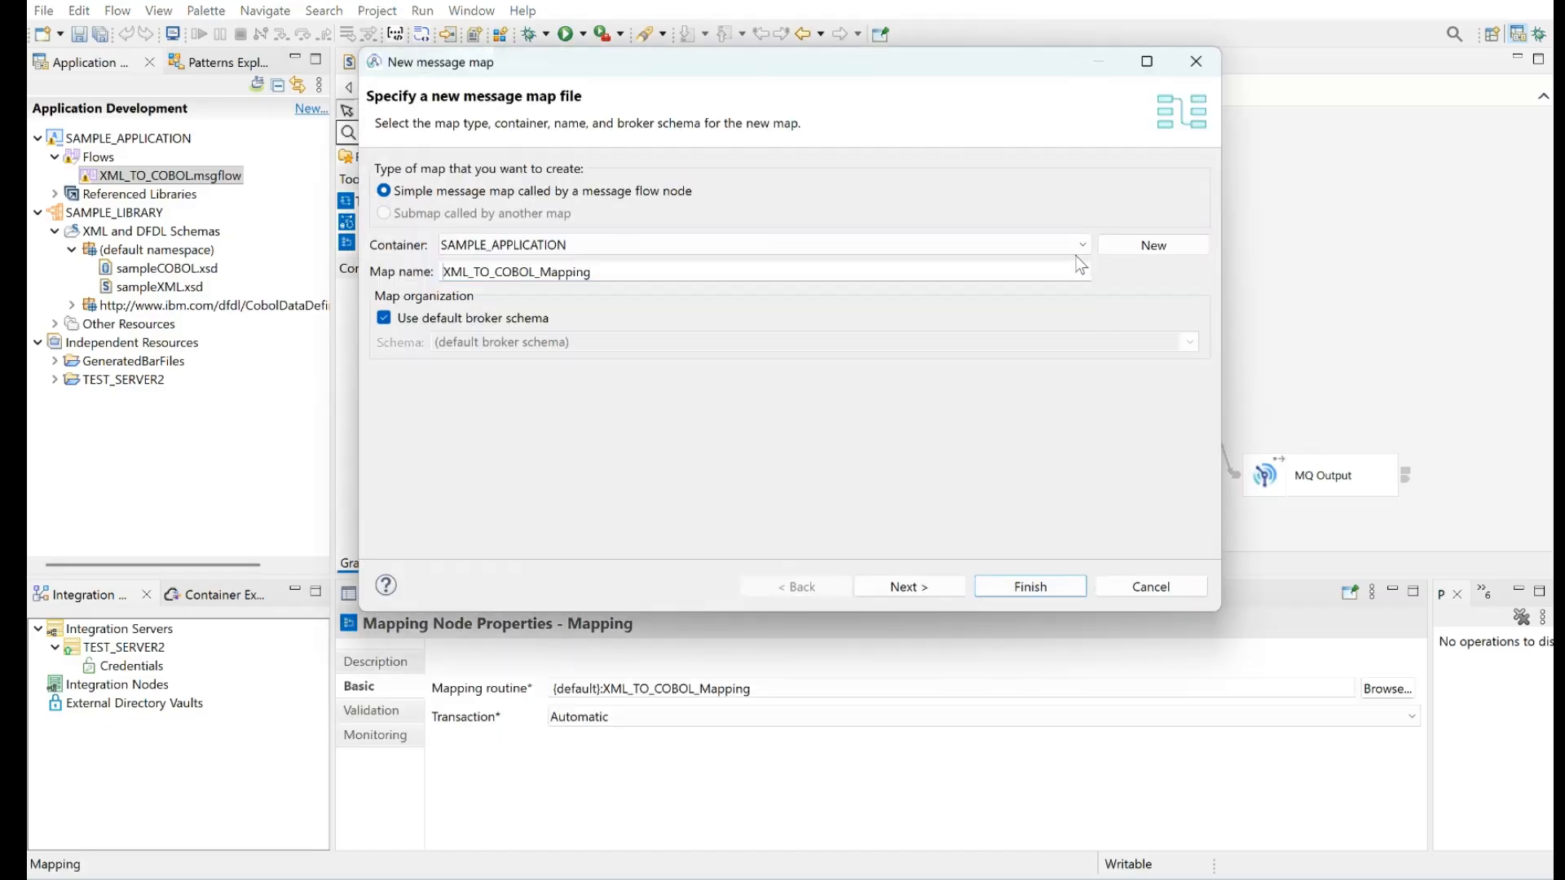
left_click(908, 587)
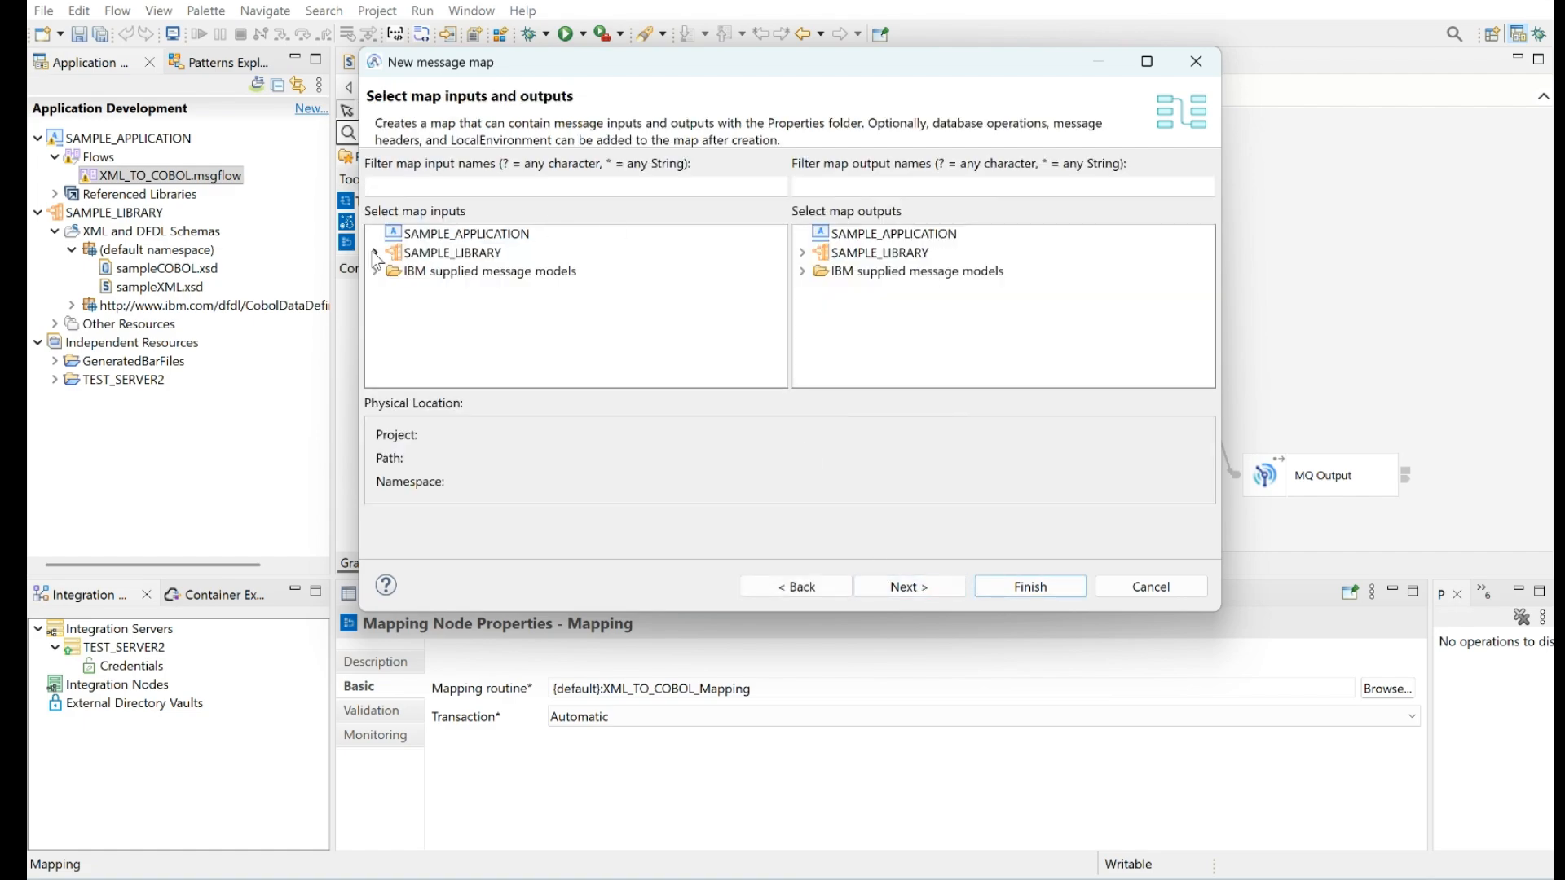
left_click(375, 252)
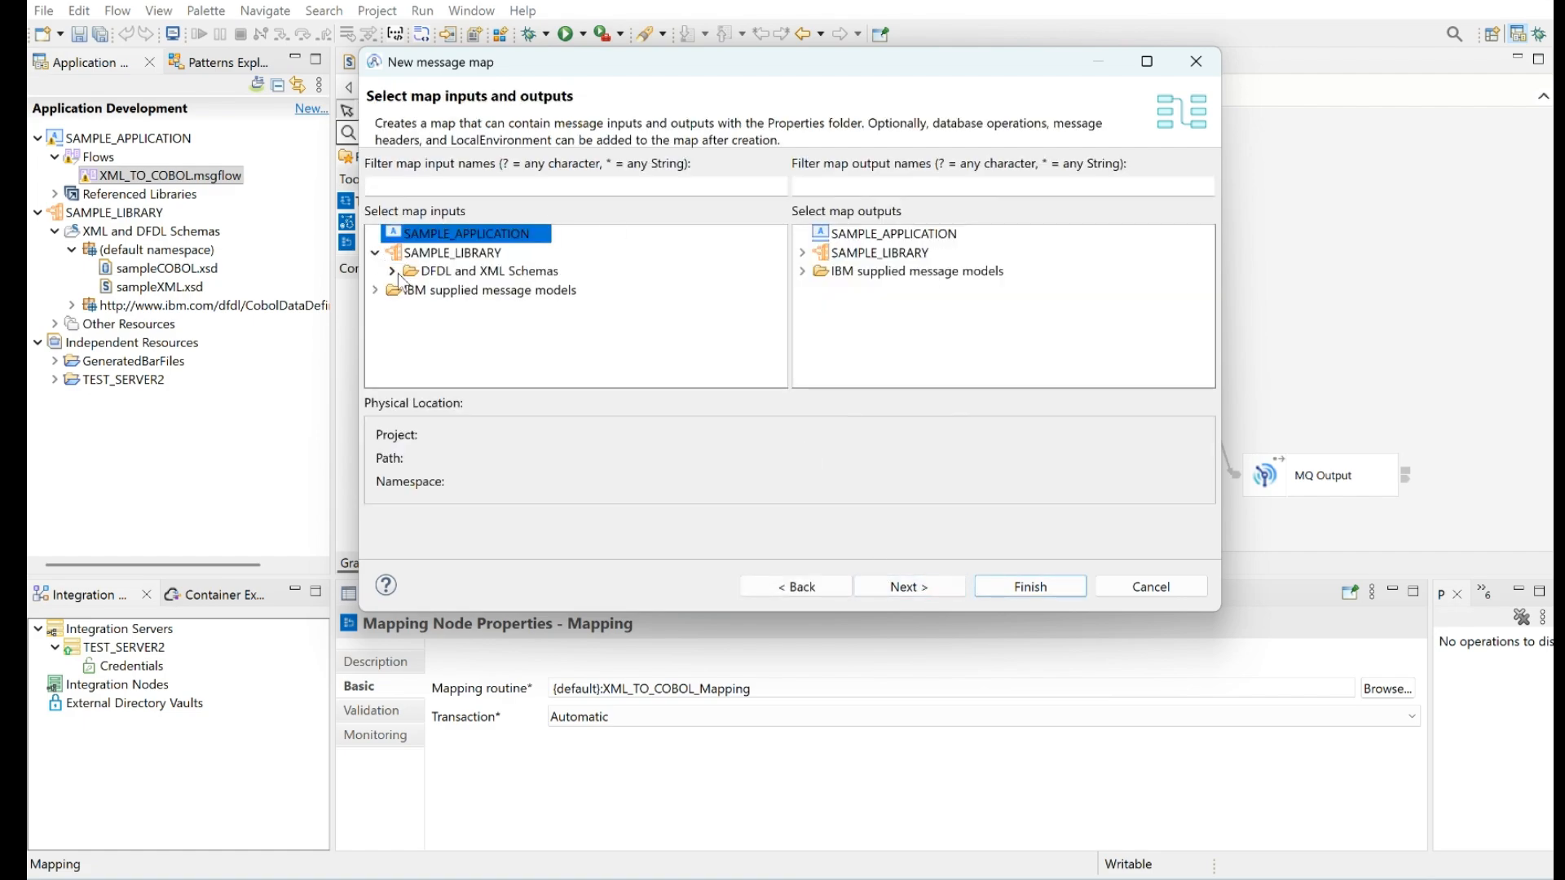
left_click(392, 271)
scroll(430, 322, "down", 2)
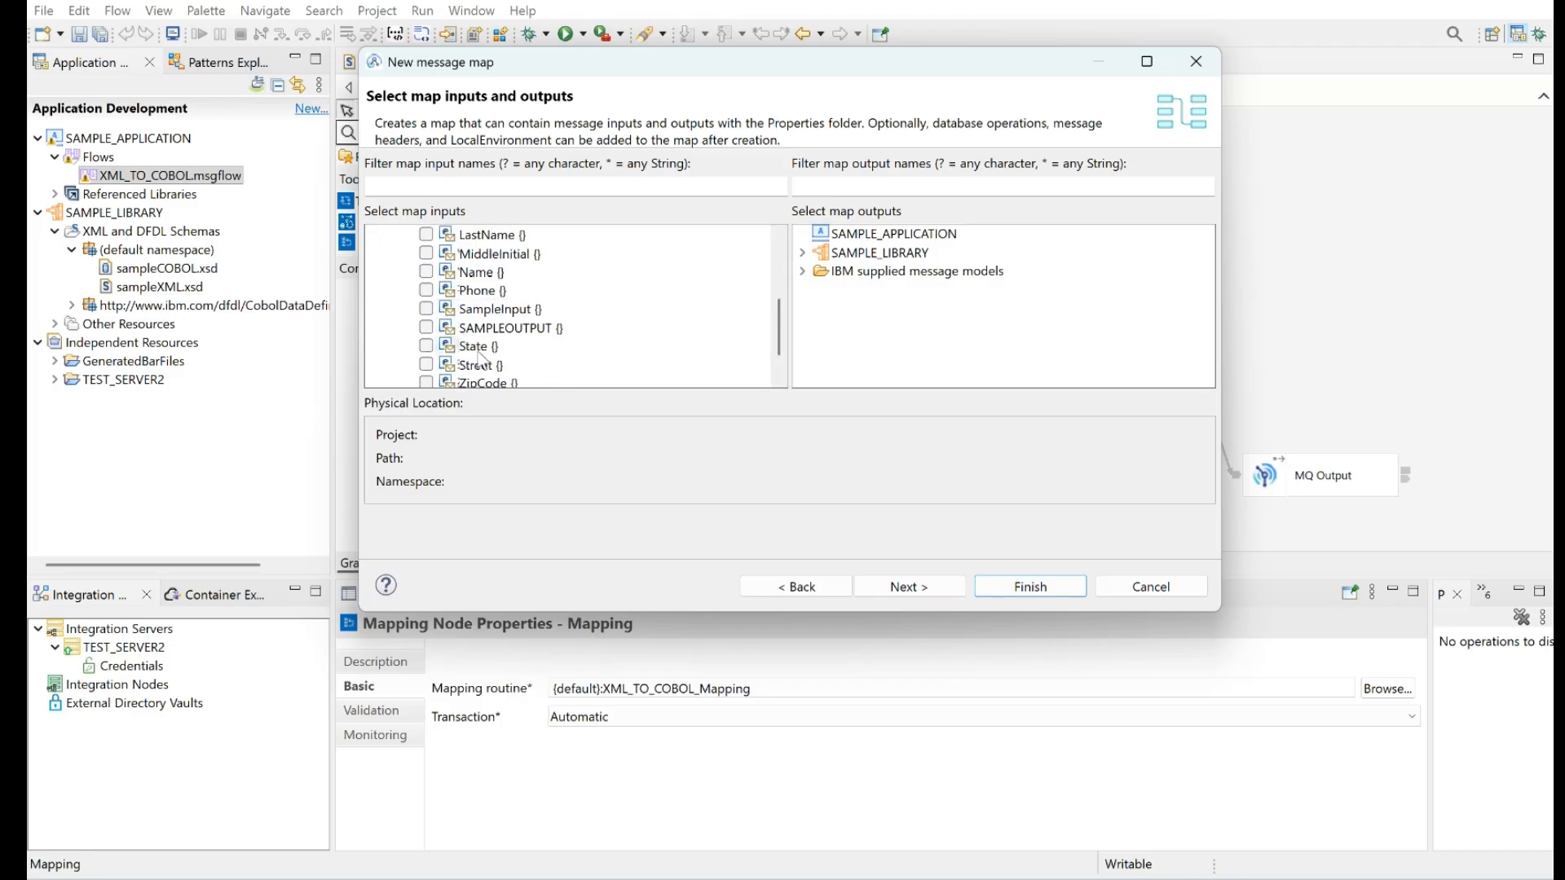
left_click(427, 310)
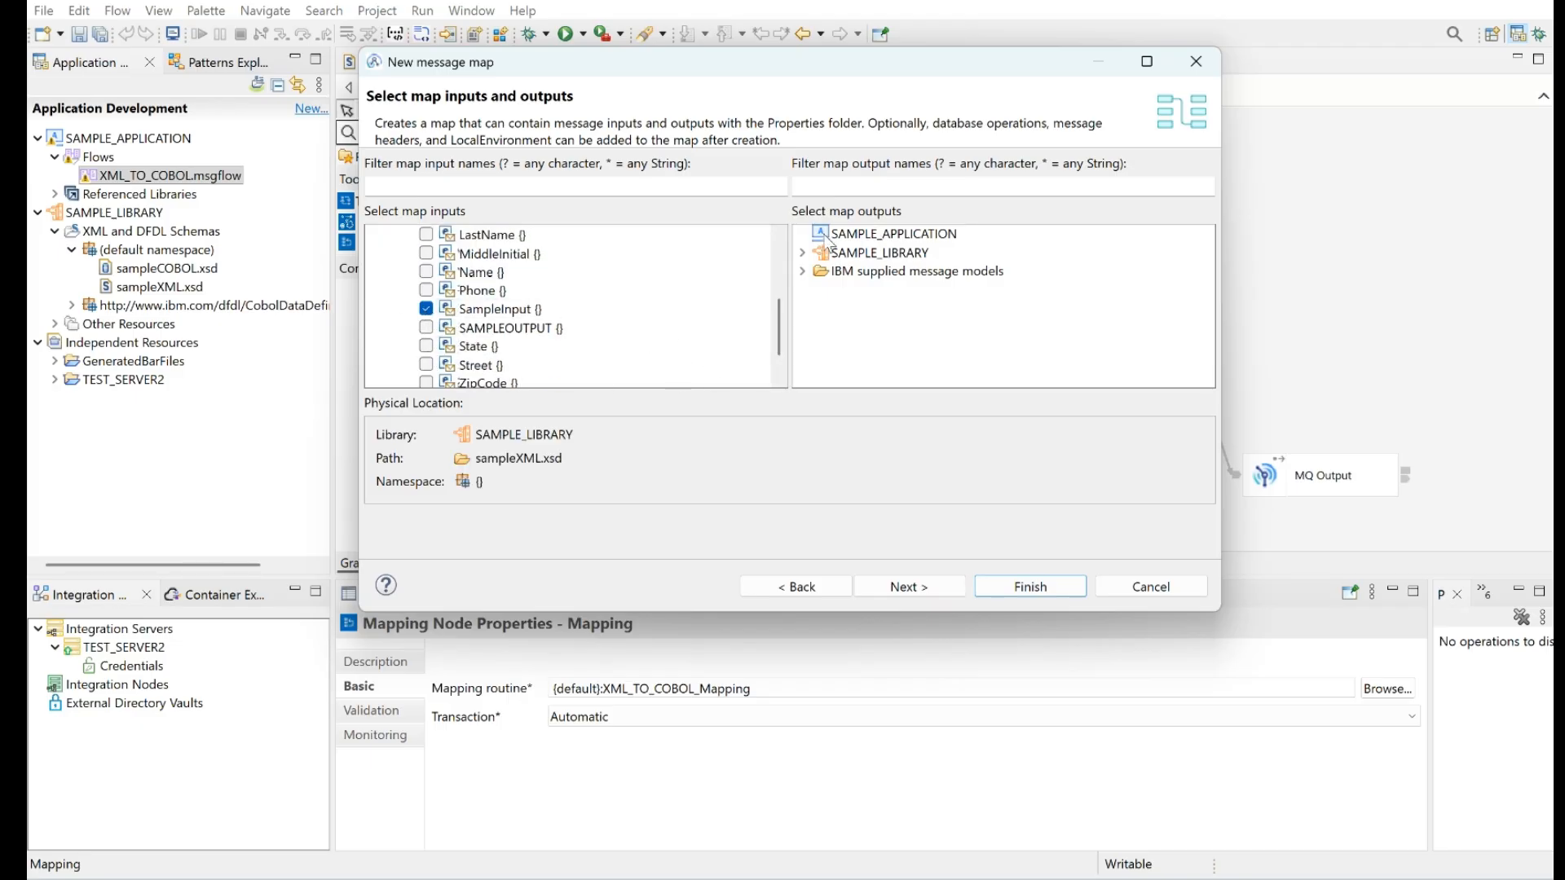
Choose SAMPLEOUTPUT from SAMPLE_LIBRARY's DFDL and XML schemas as the map output and proceed to the output domain choice
left_click(802, 253)
left_click(820, 270)
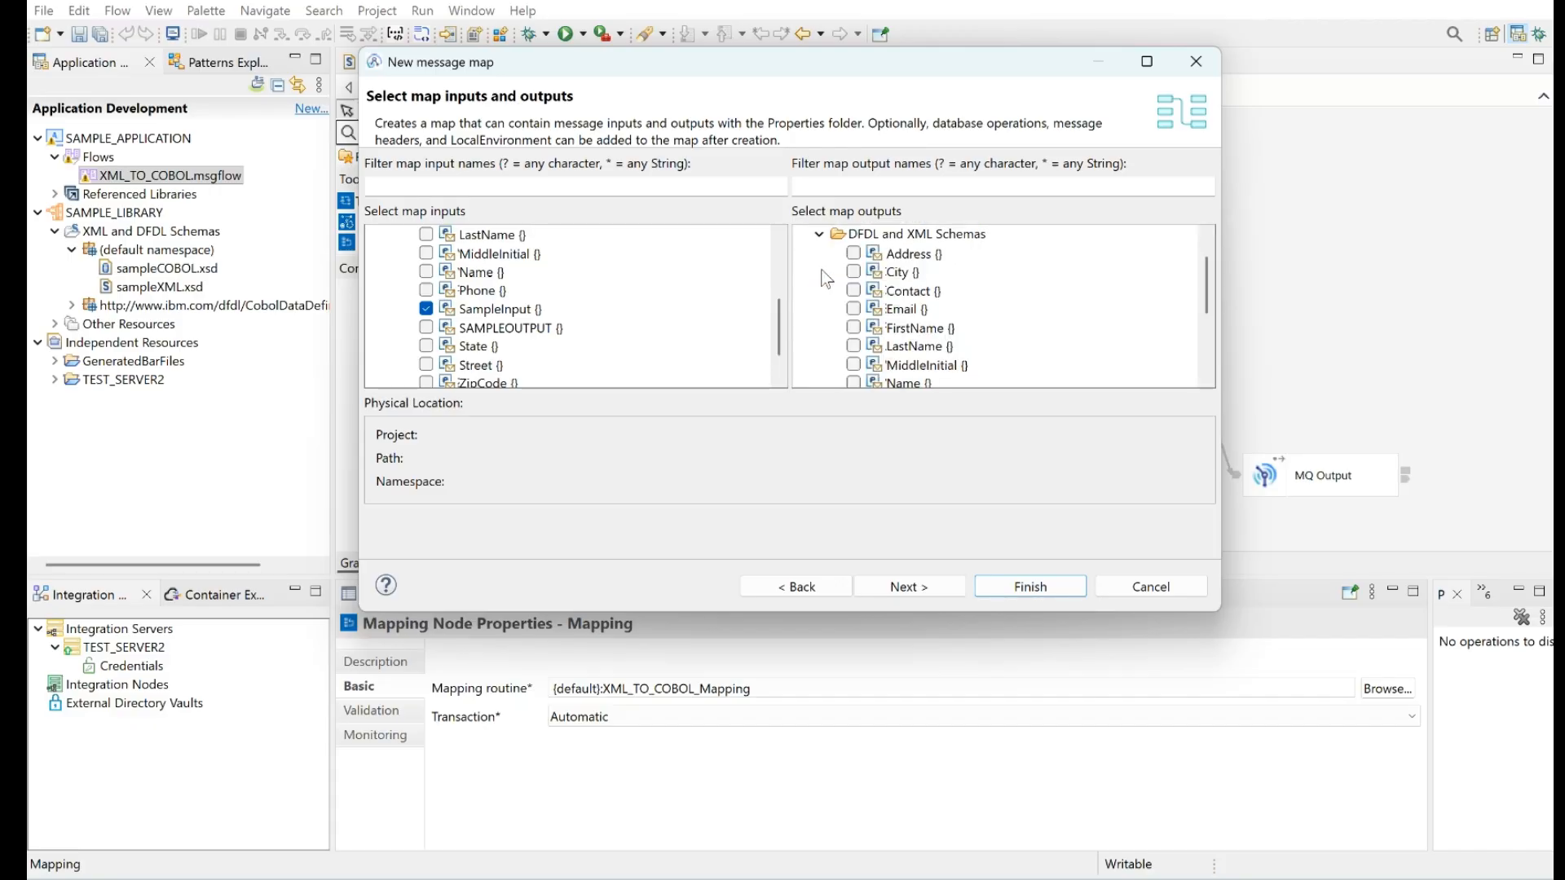
scroll(899, 341, "down", 2)
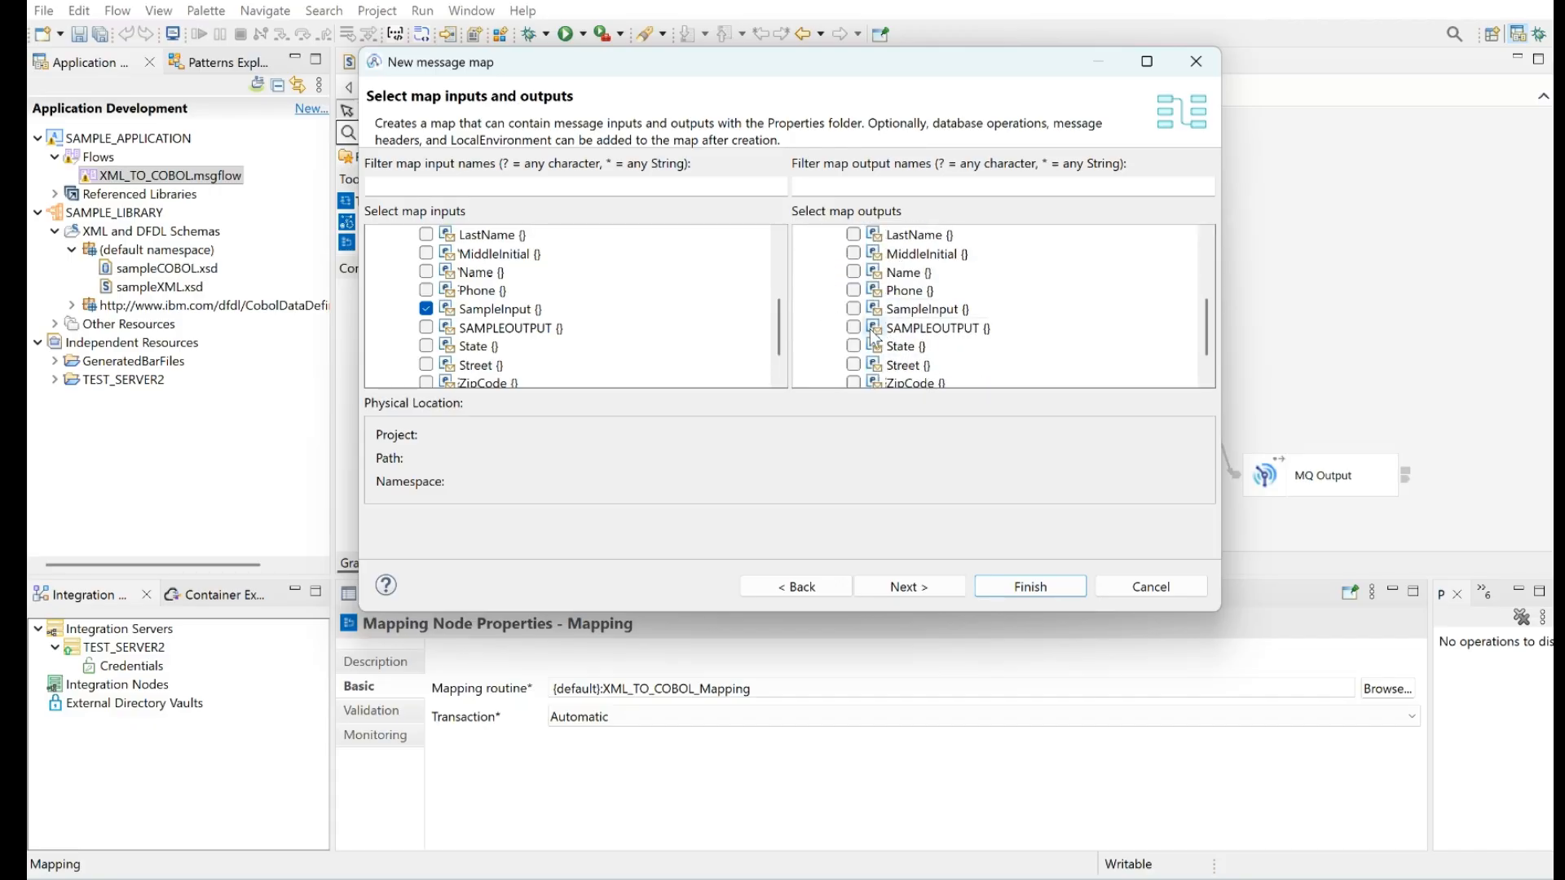
left_click(854, 329)
left_click(905, 587)
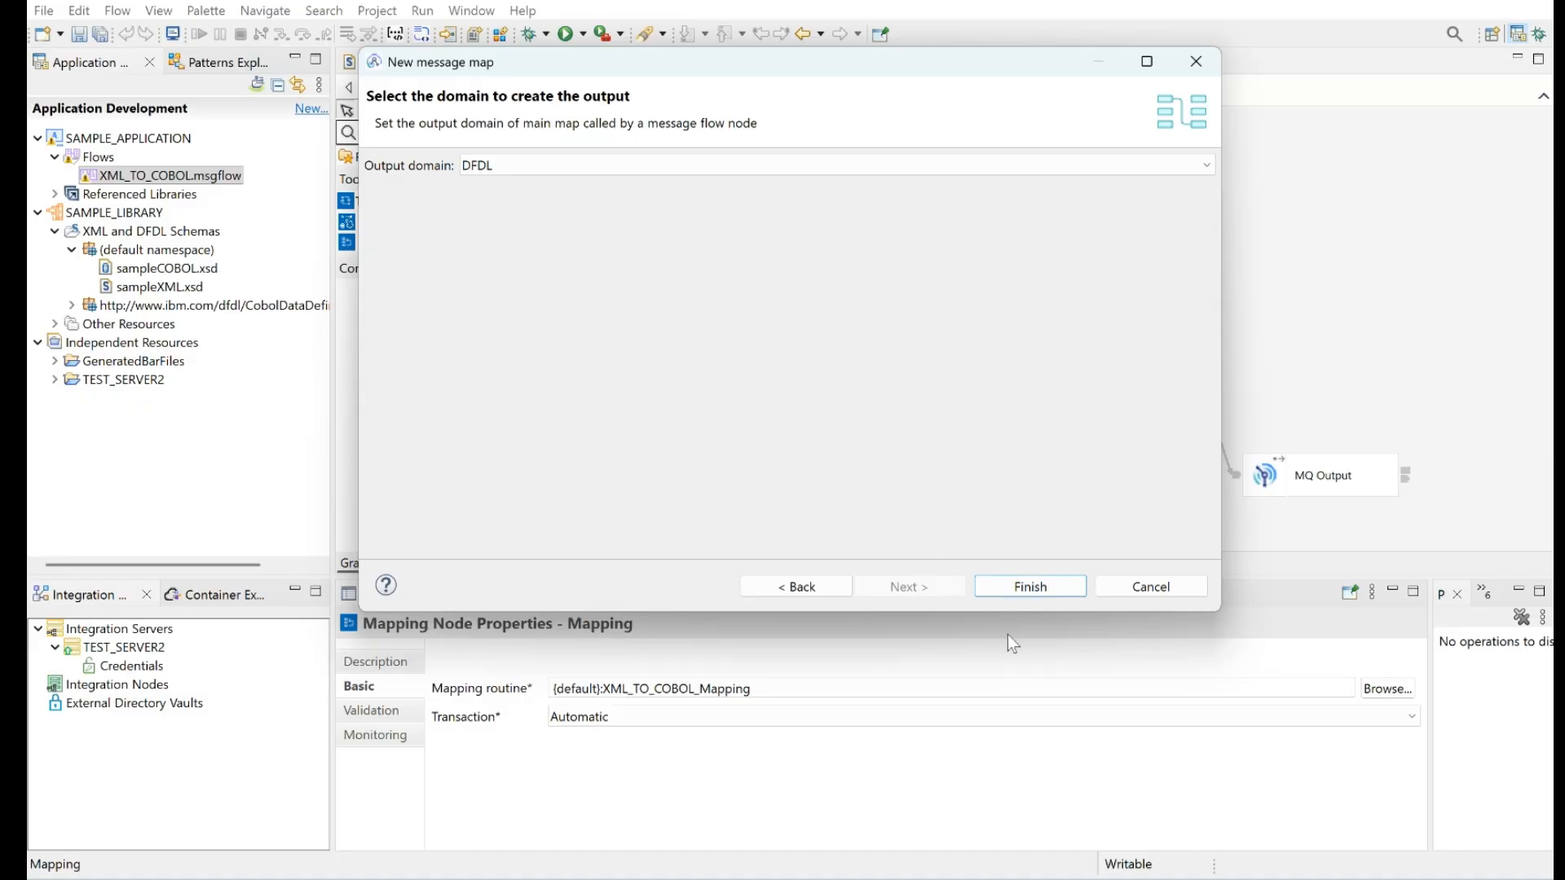
Create the message map with DFDL as the output domain and expand SampleInput's Name and Address elements
left_click(1025, 586)
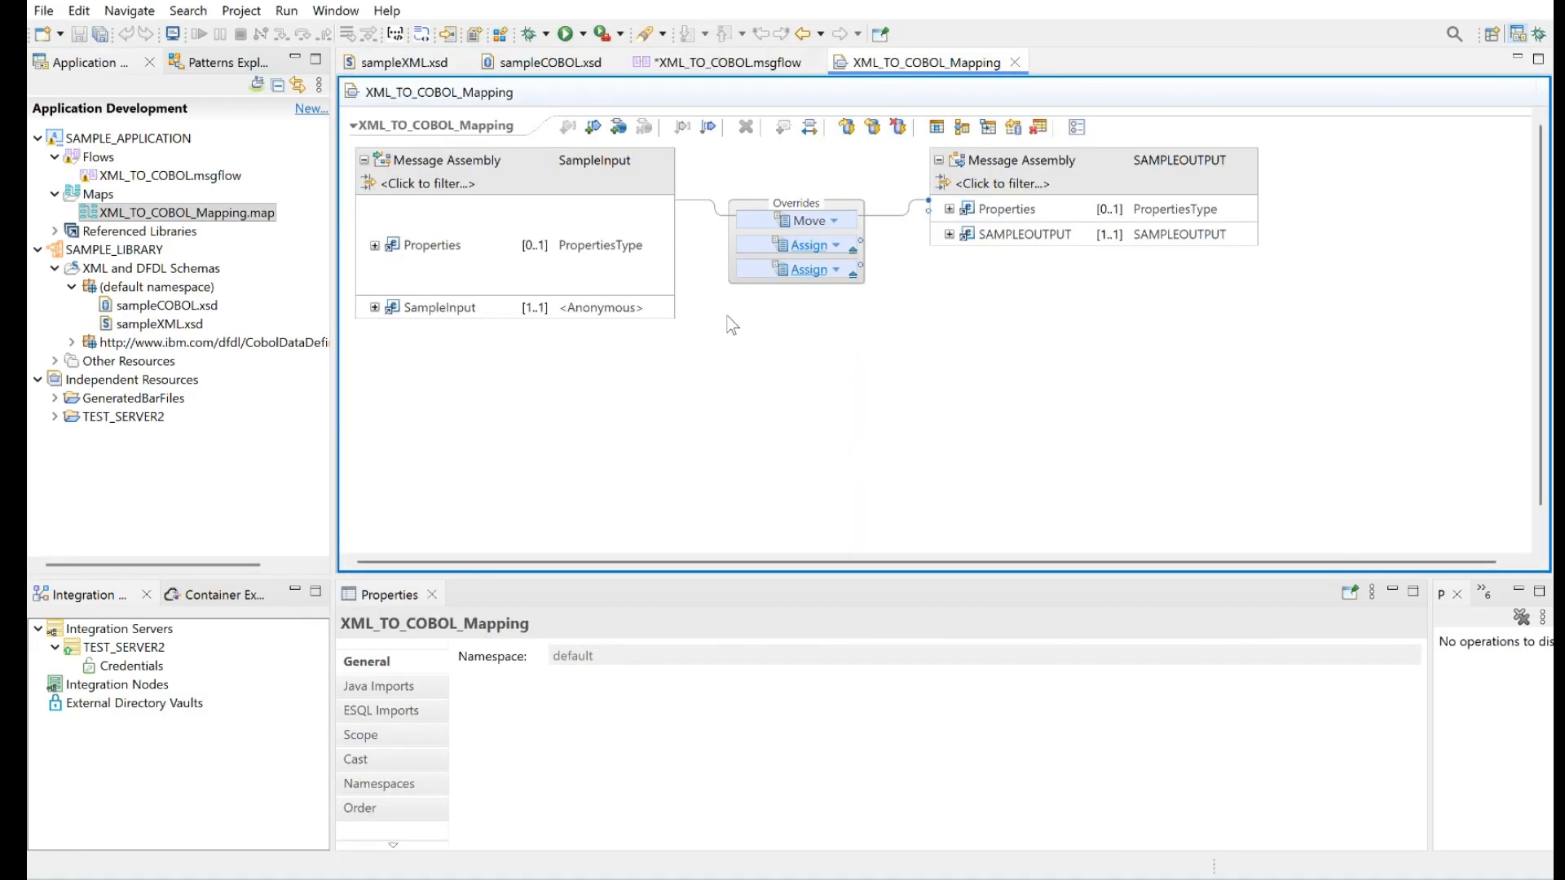
left_click(375, 307)
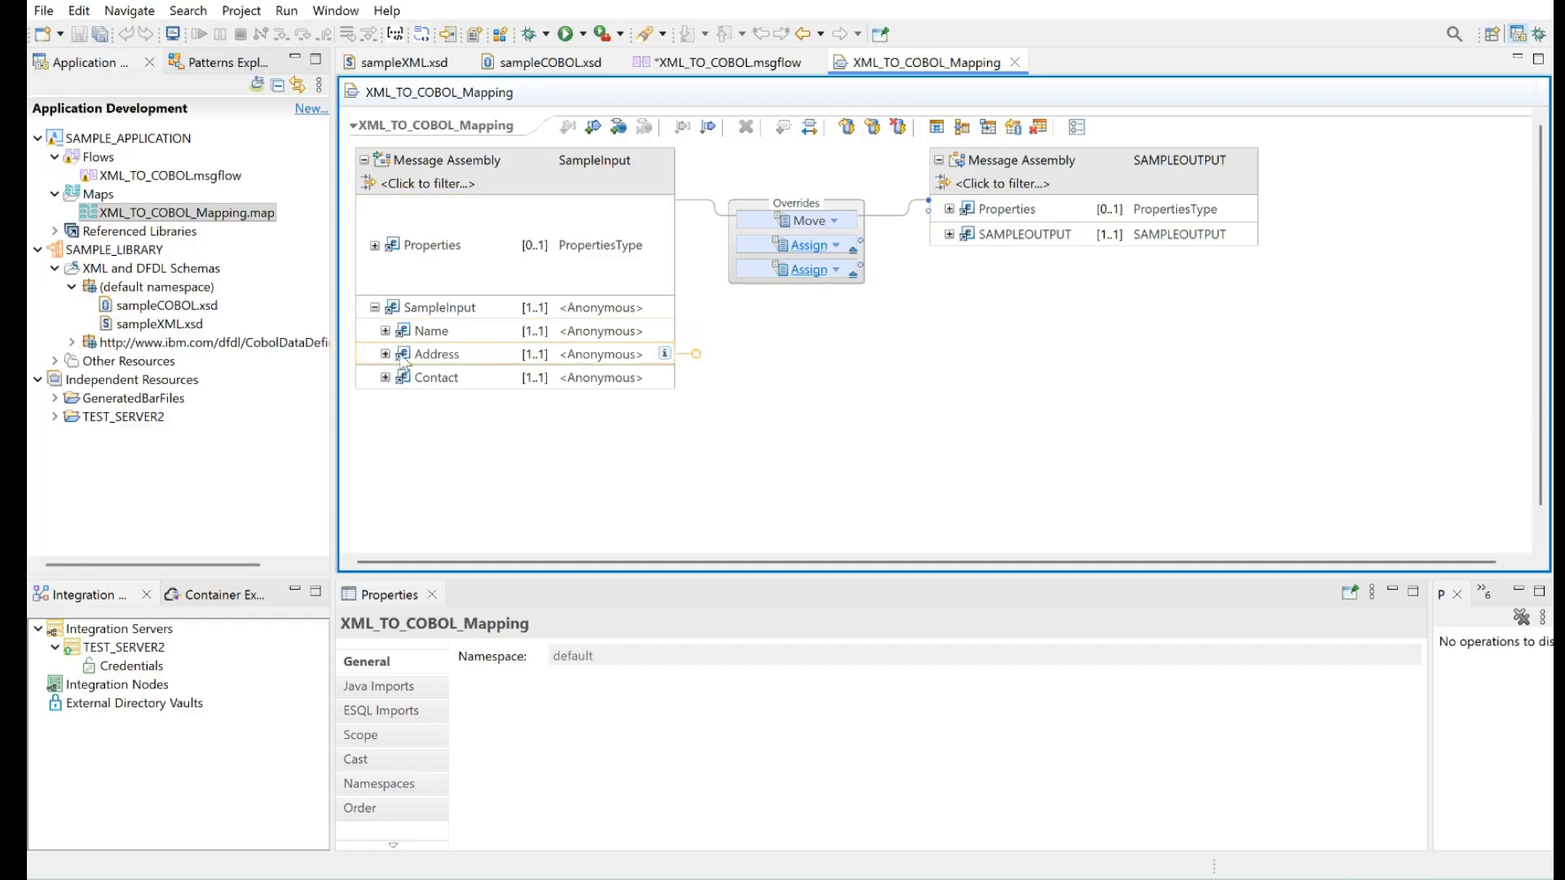
left_click(384, 331)
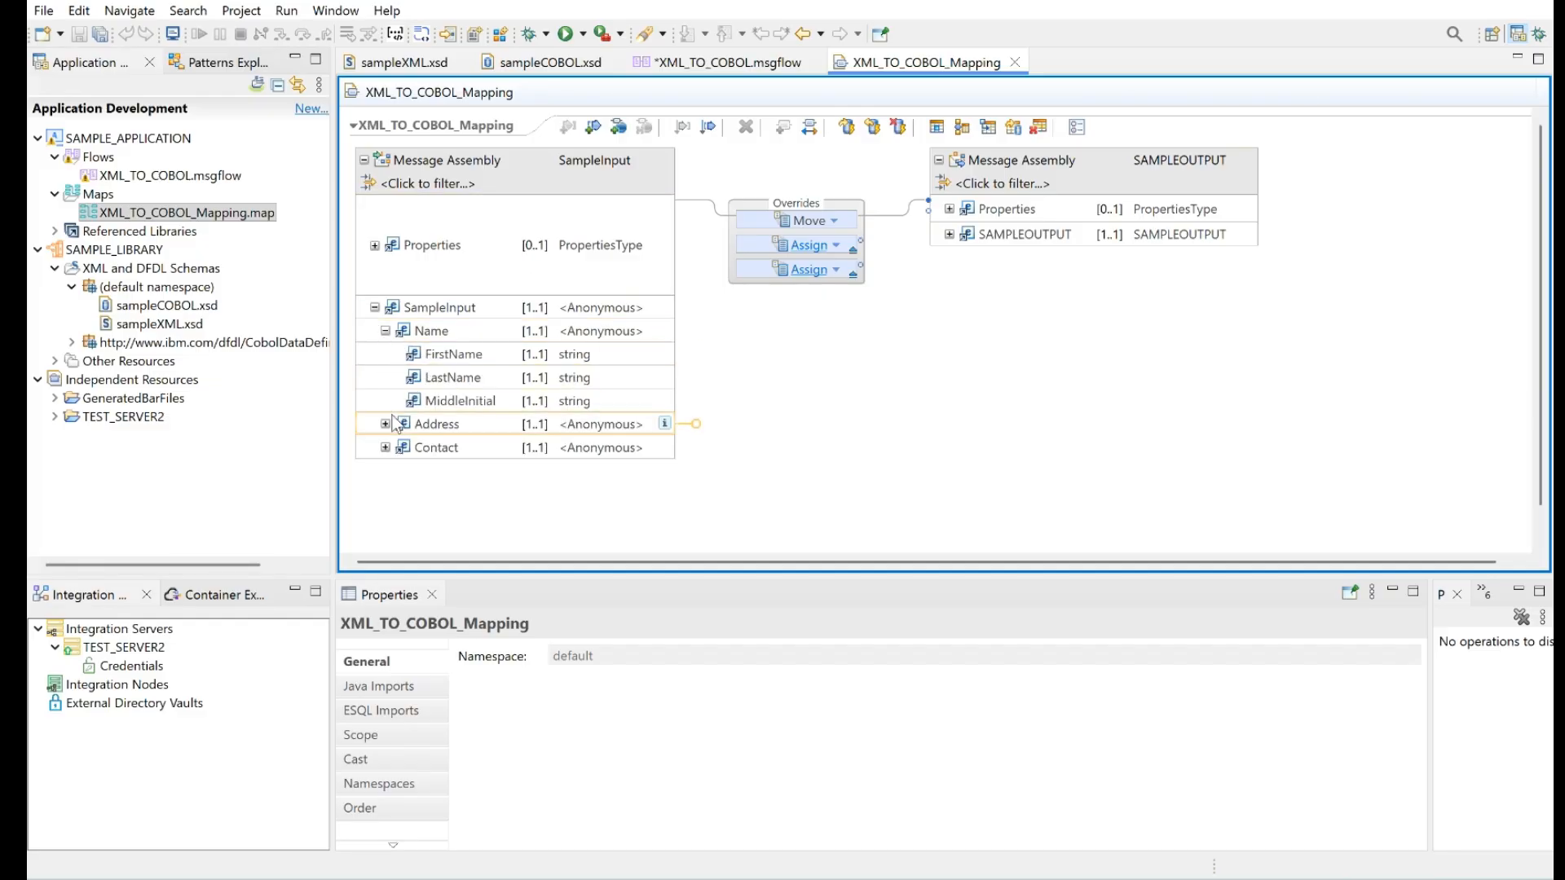
left_click(385, 424)
left_click(384, 541)
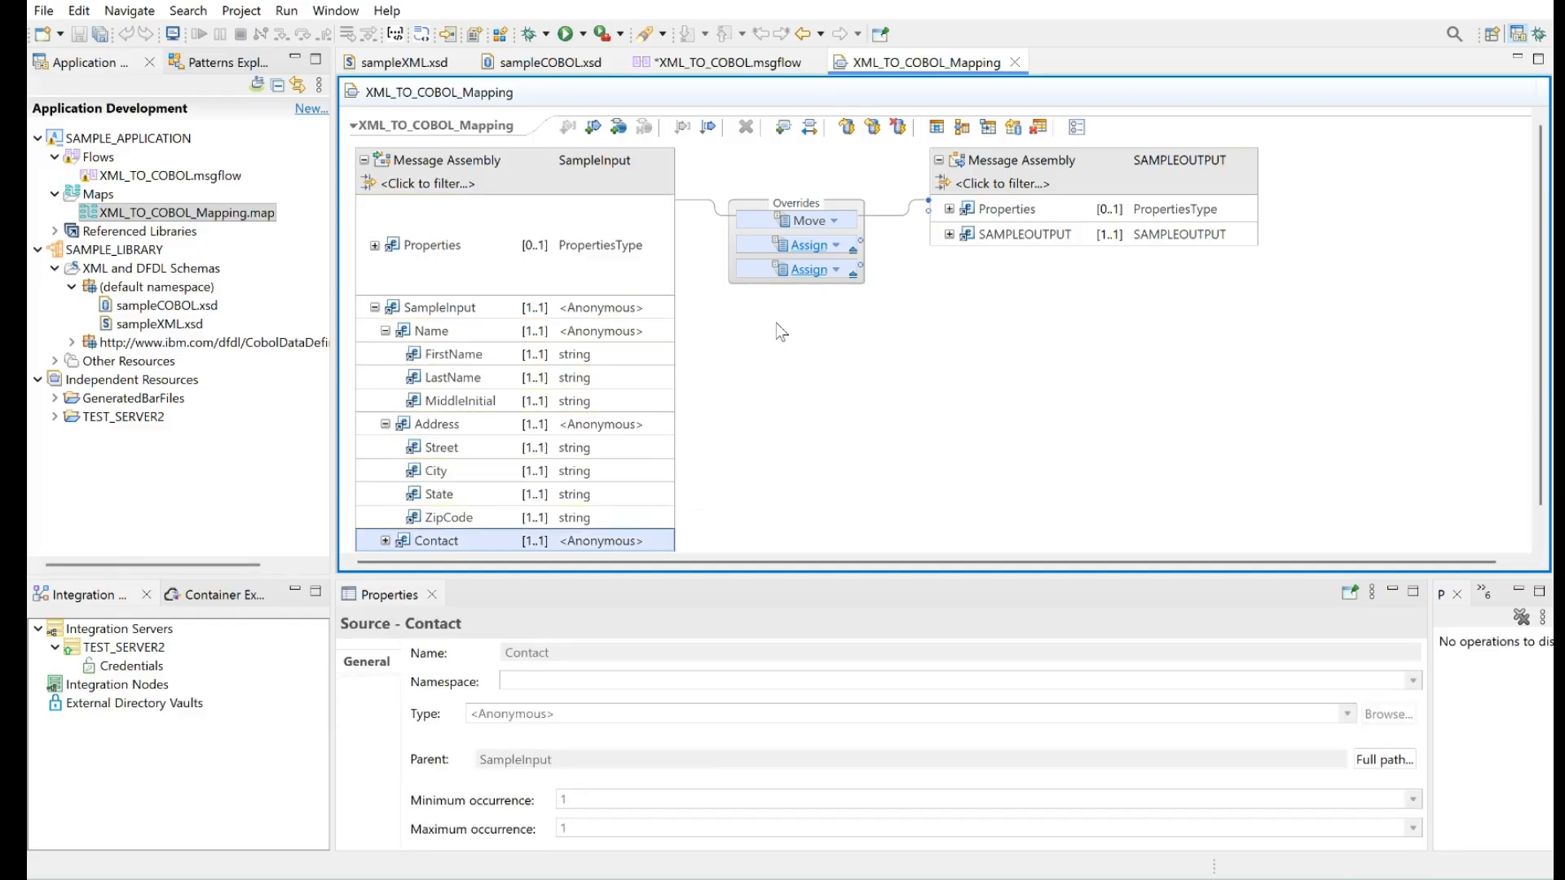
Expand SAMPLEOUTPUT and its NAME, MYADDRESS and CONTACT groups on the map's output side
left_click(950, 235)
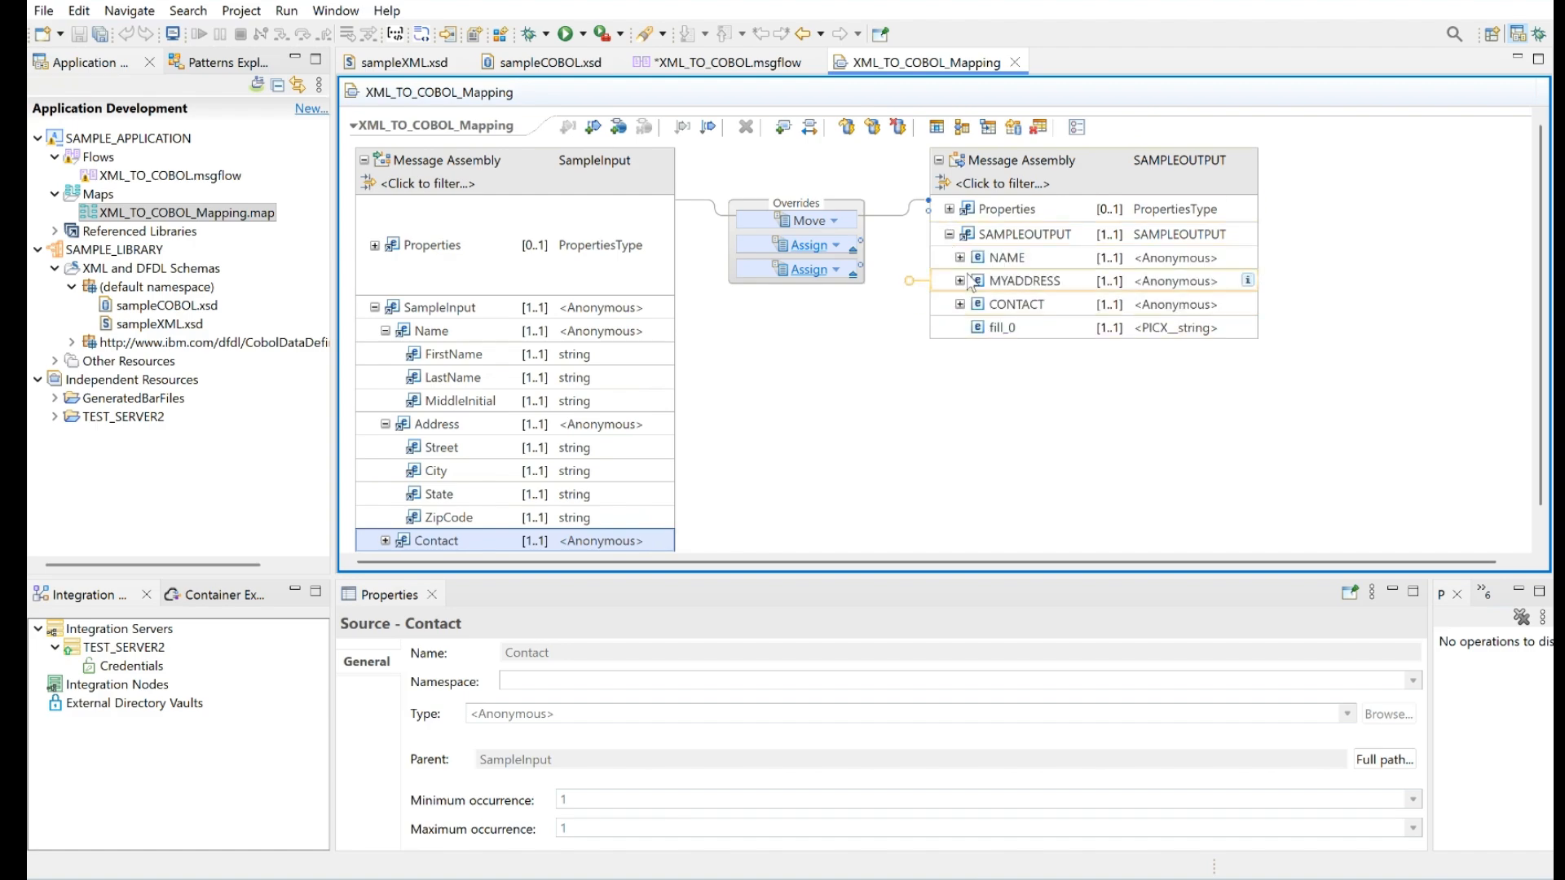
left_click(959, 258)
left_click(960, 351)
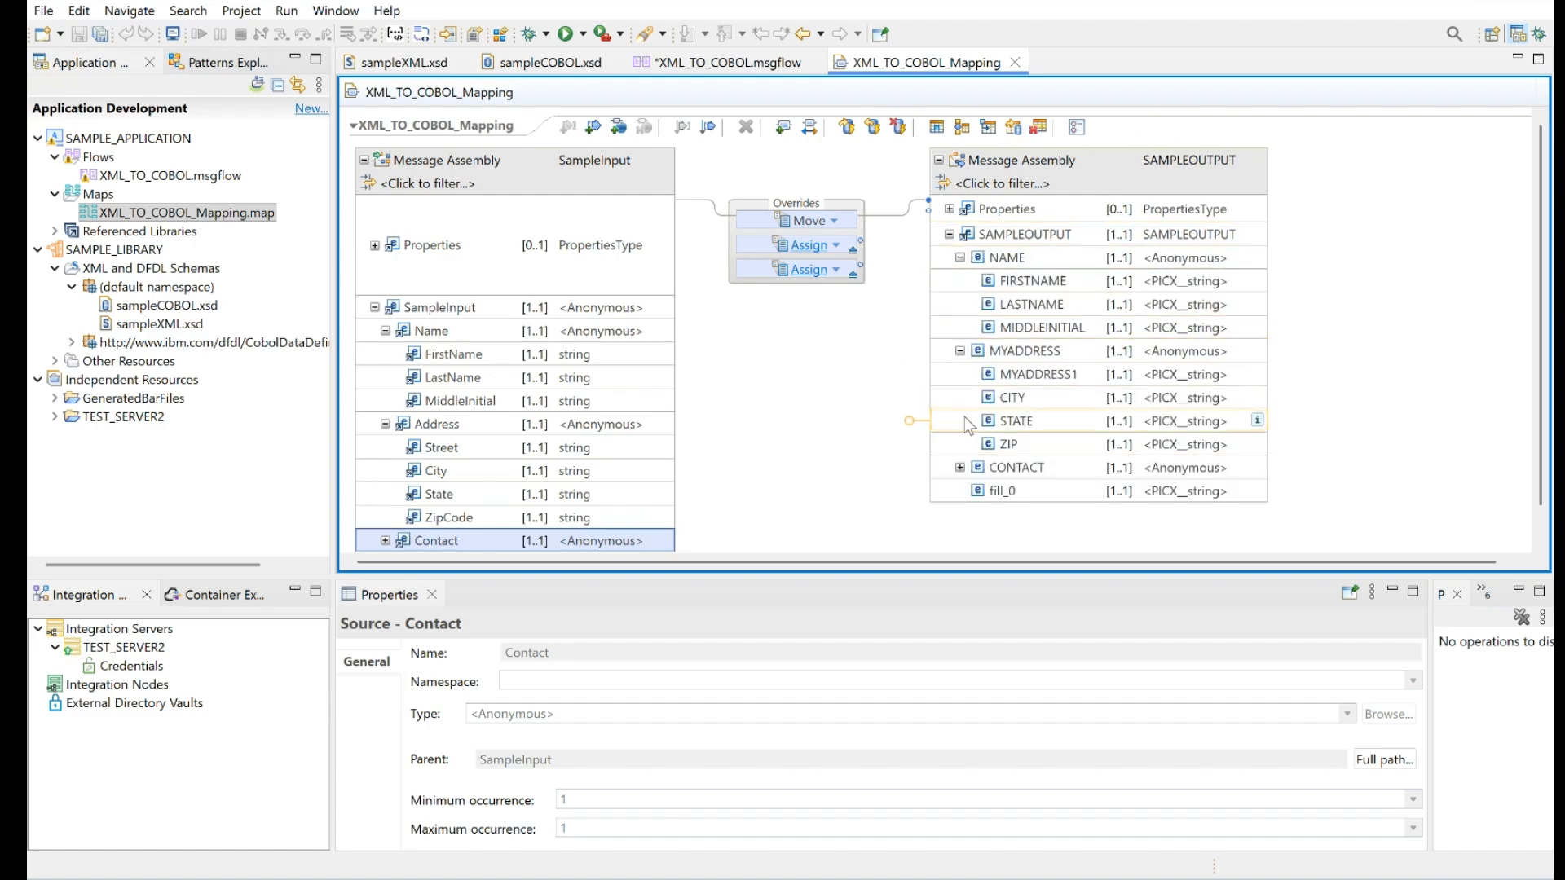
left_click(959, 467)
Map the input's Name and Address fields to the matching NAME and MYADDRESS output fields, connecting Street to MYADDRESS1
left_click_drag(598, 367, 1031, 304)
left_click_drag(537, 414, 999, 327)
left_click_drag(571, 435, 1009, 343)
left_click_drag(601, 470, 1023, 364)
left_click_drag(650, 496, 1046, 387)
left_click_drag(607, 524, 1043, 409)
Map the input's Contact fields Phone and Email to PHONE and EMAIL in the output's CONTACT group and save the map
left_click(378, 530)
left_click_drag(432, 549, 1107, 380)
left_click_drag(585, 540, 1105, 403)
key("ctrl+s")
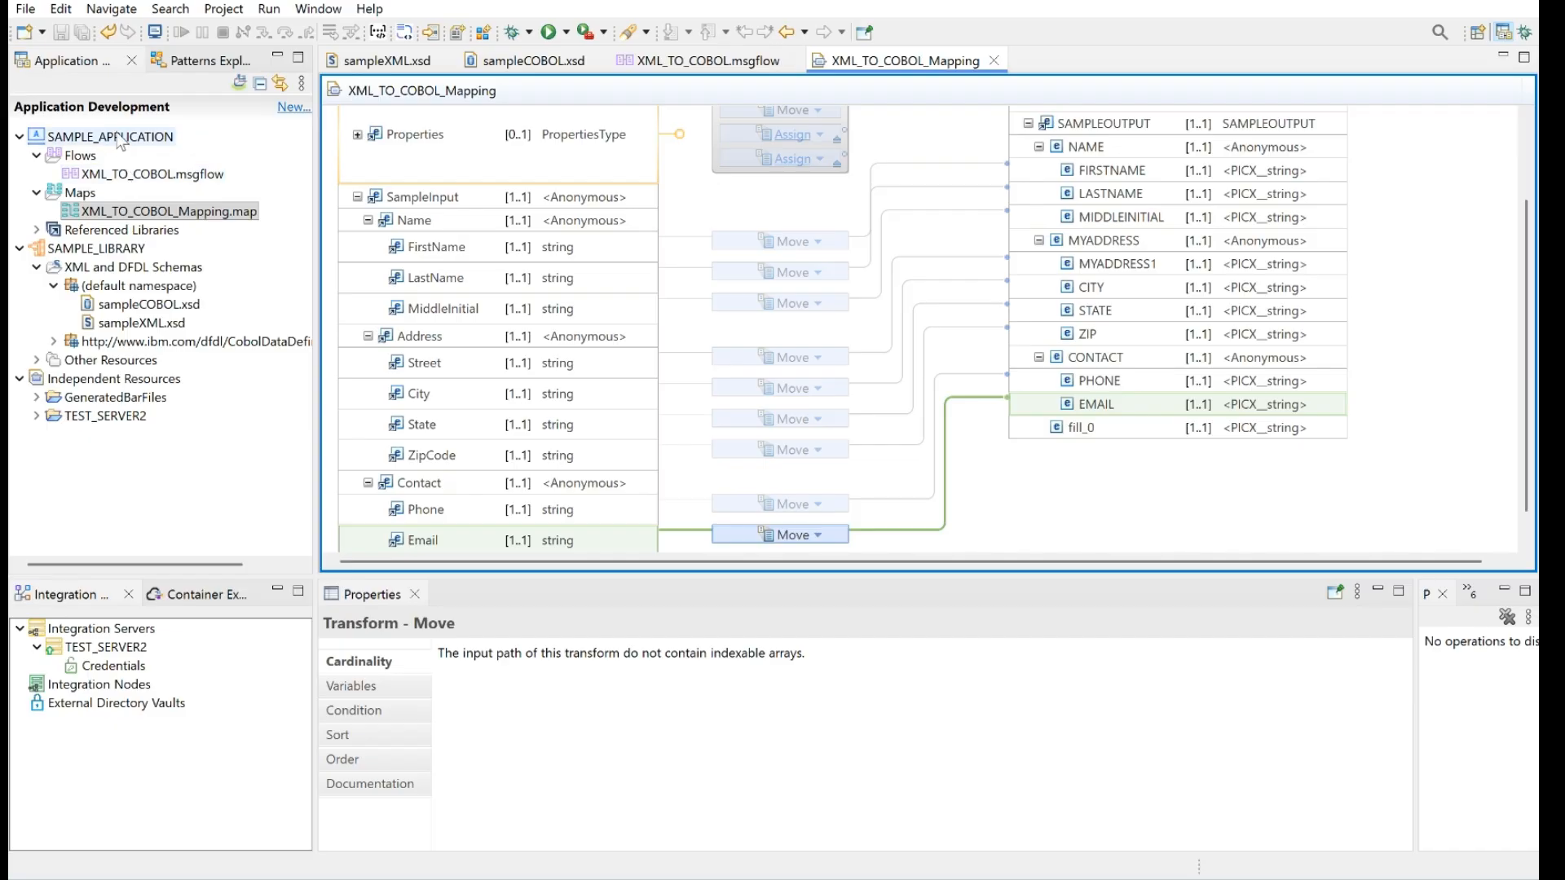
Deploy SAMPLE_APPLICATION together with the referenced SAMPLE_LIBRARY to TEST_SERVER2 and launch the debugger on that server
left_click_drag(118, 139, 150, 649)
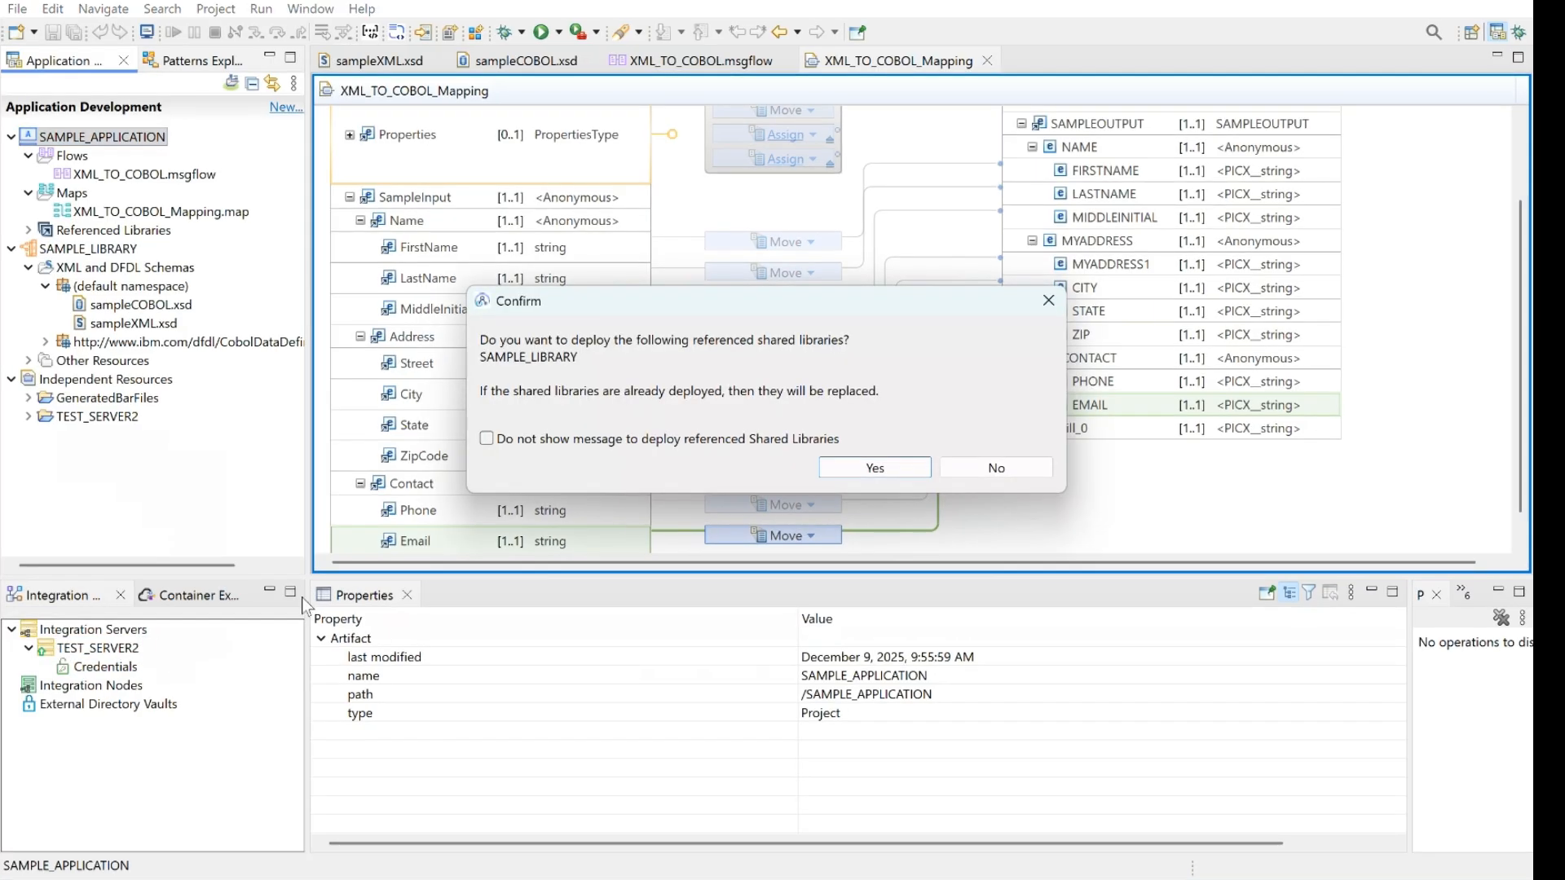
left_click(879, 472)
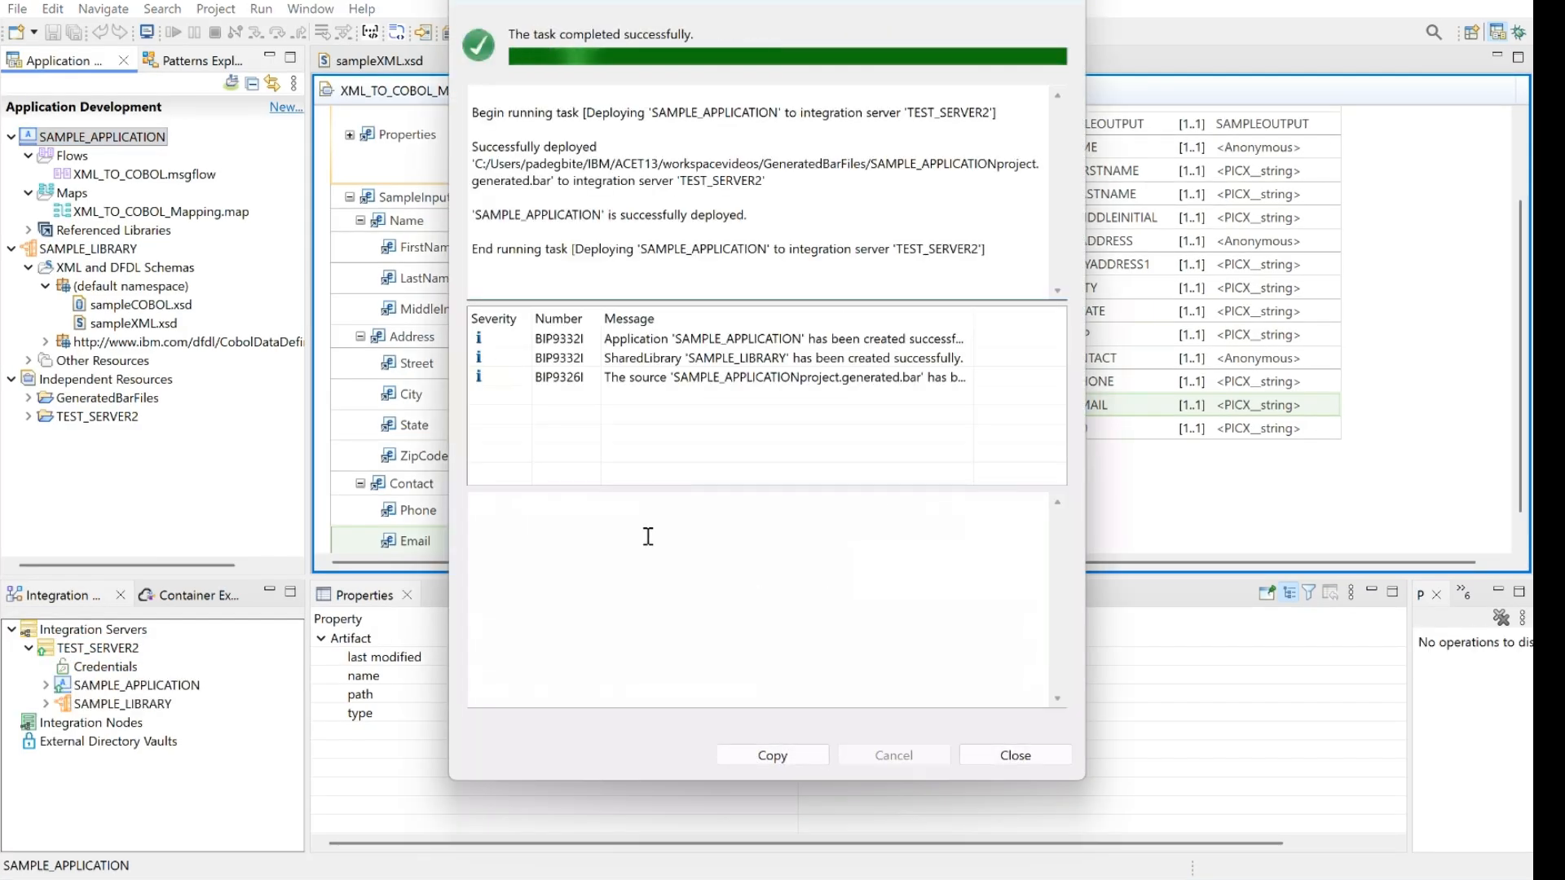
left_click(1082, 2)
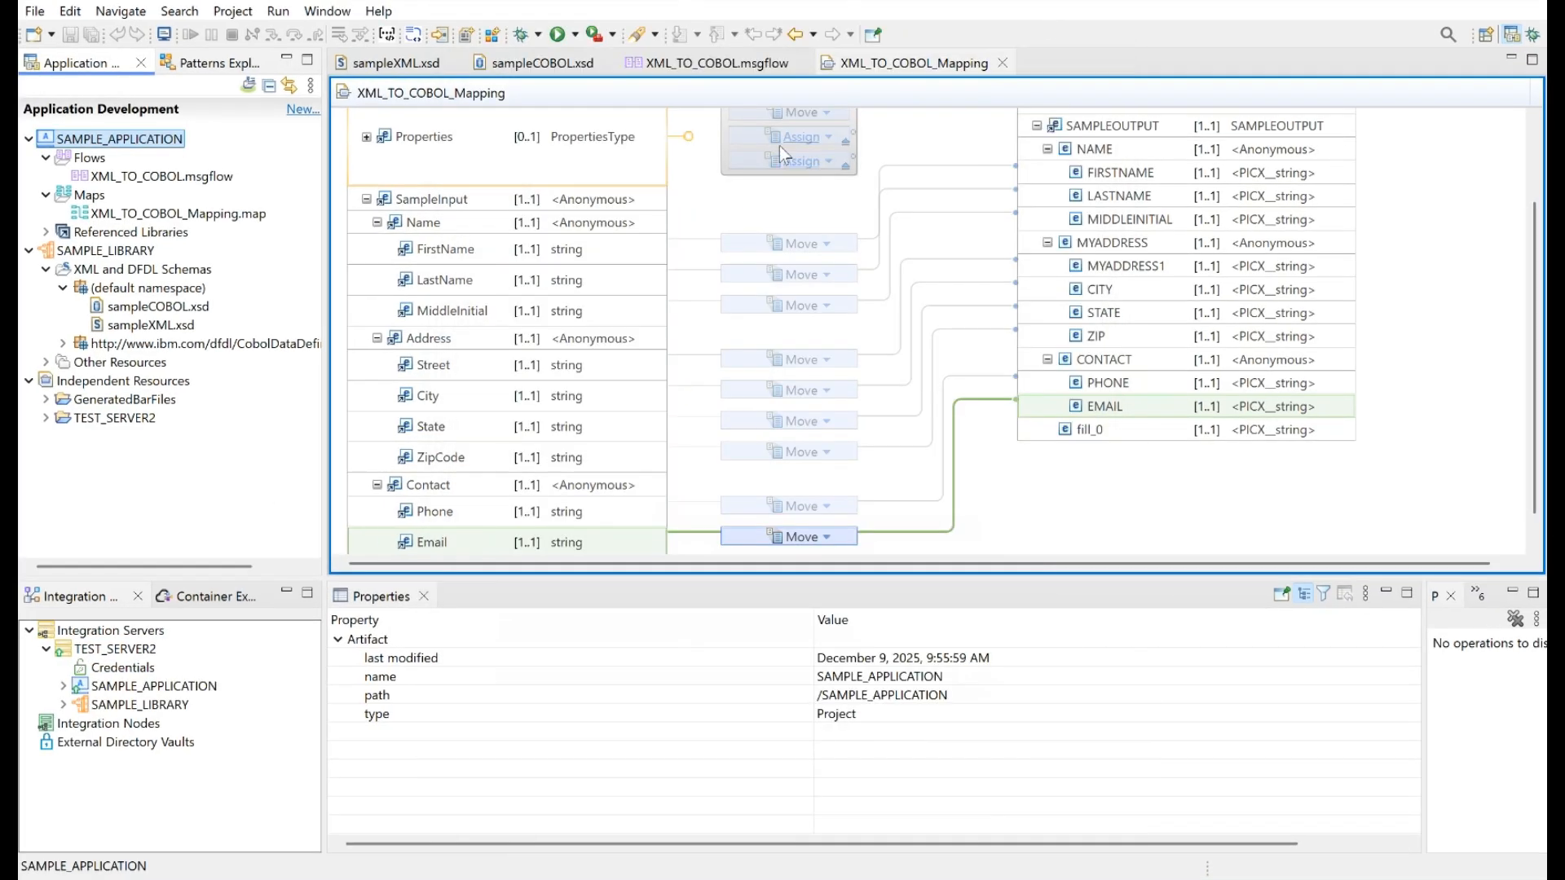
right_click(92, 648)
left_click(204, 634)
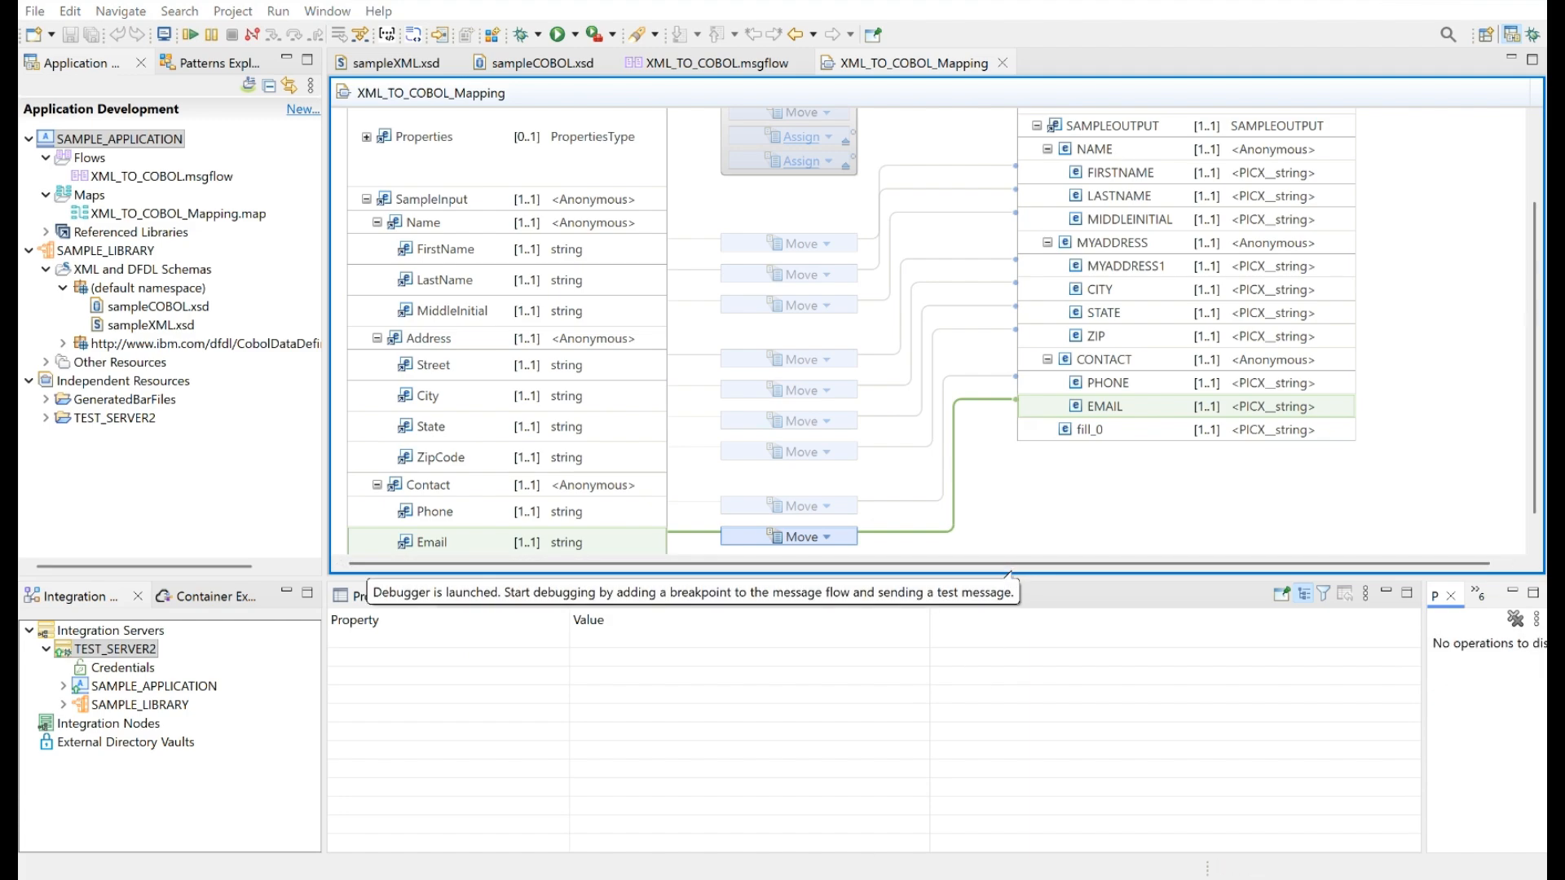
Switch to RfhUtil, load sample.xml and write it as a message to queue SAMPLE.XML.IN on queue manager QMA
mouse_move(945, 879)
left_click(946, 815)
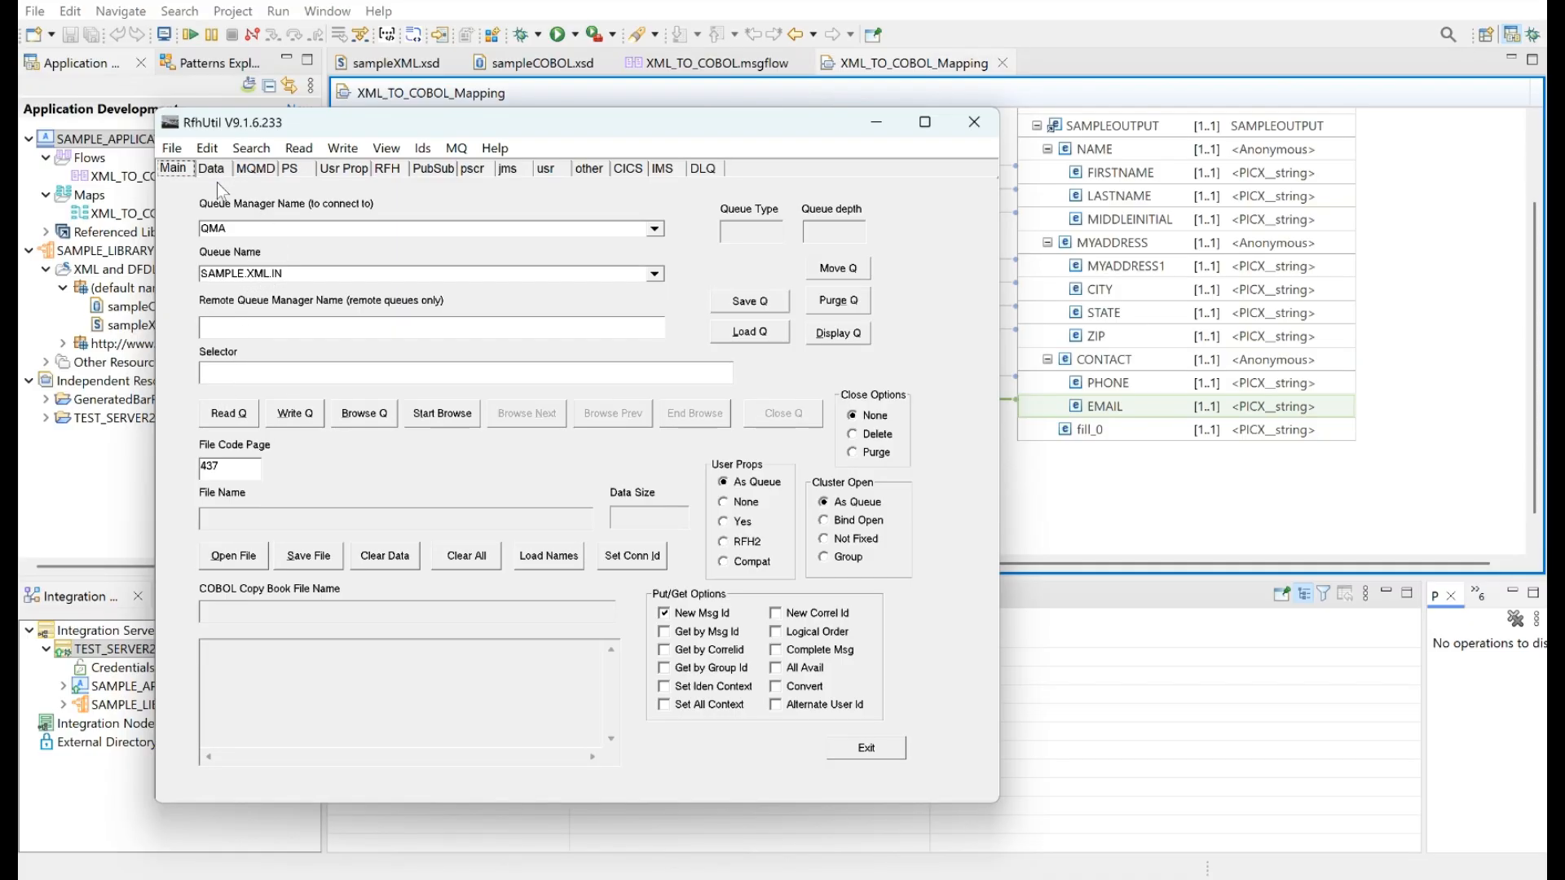
left_click(239, 565)
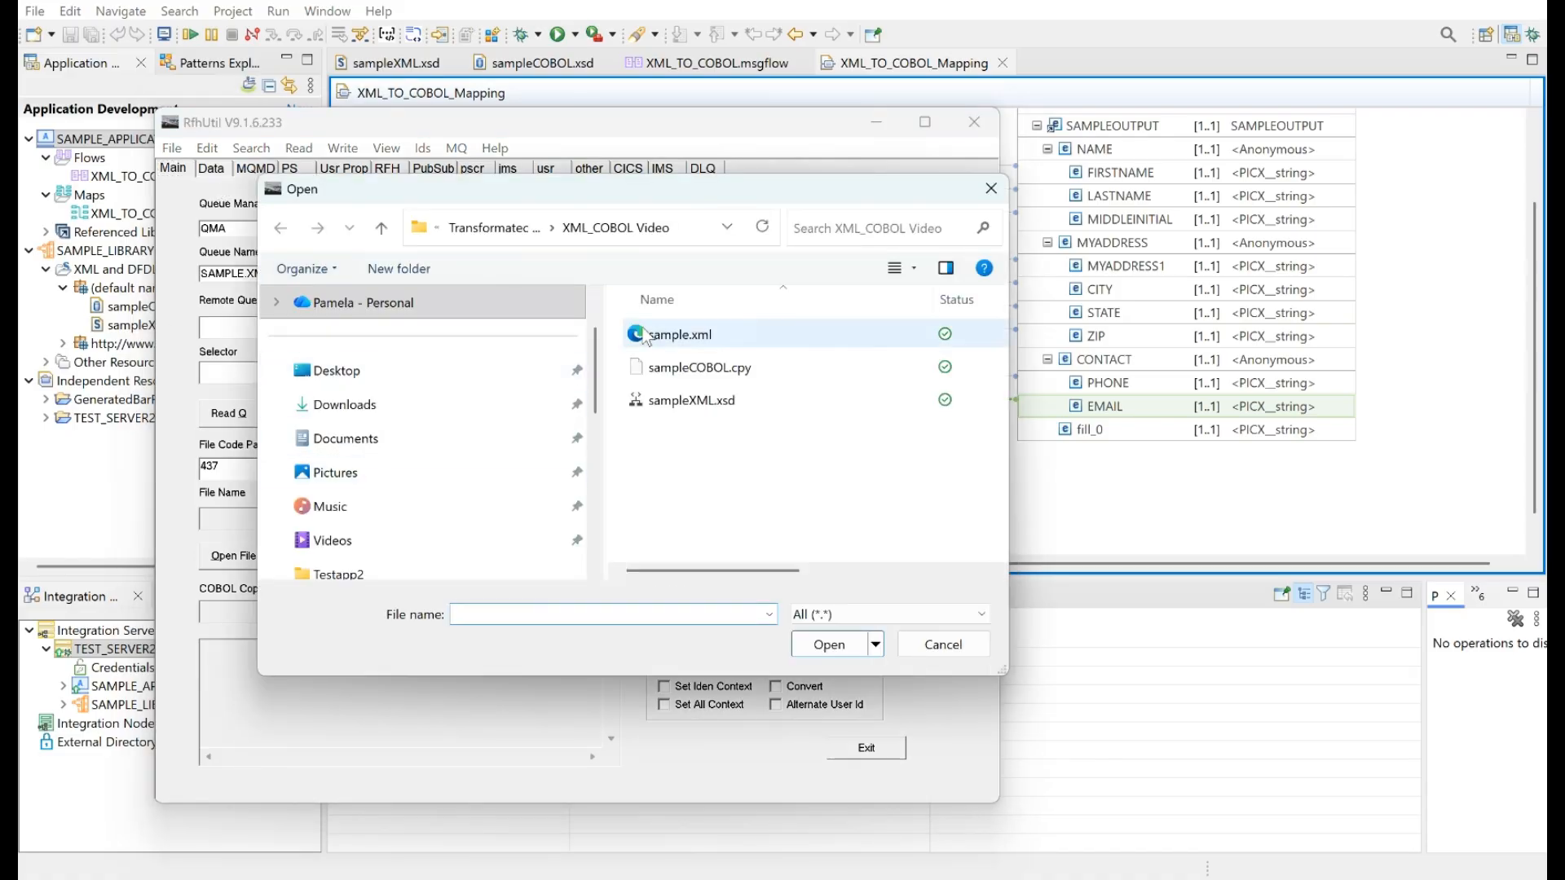
double_click(687, 335)
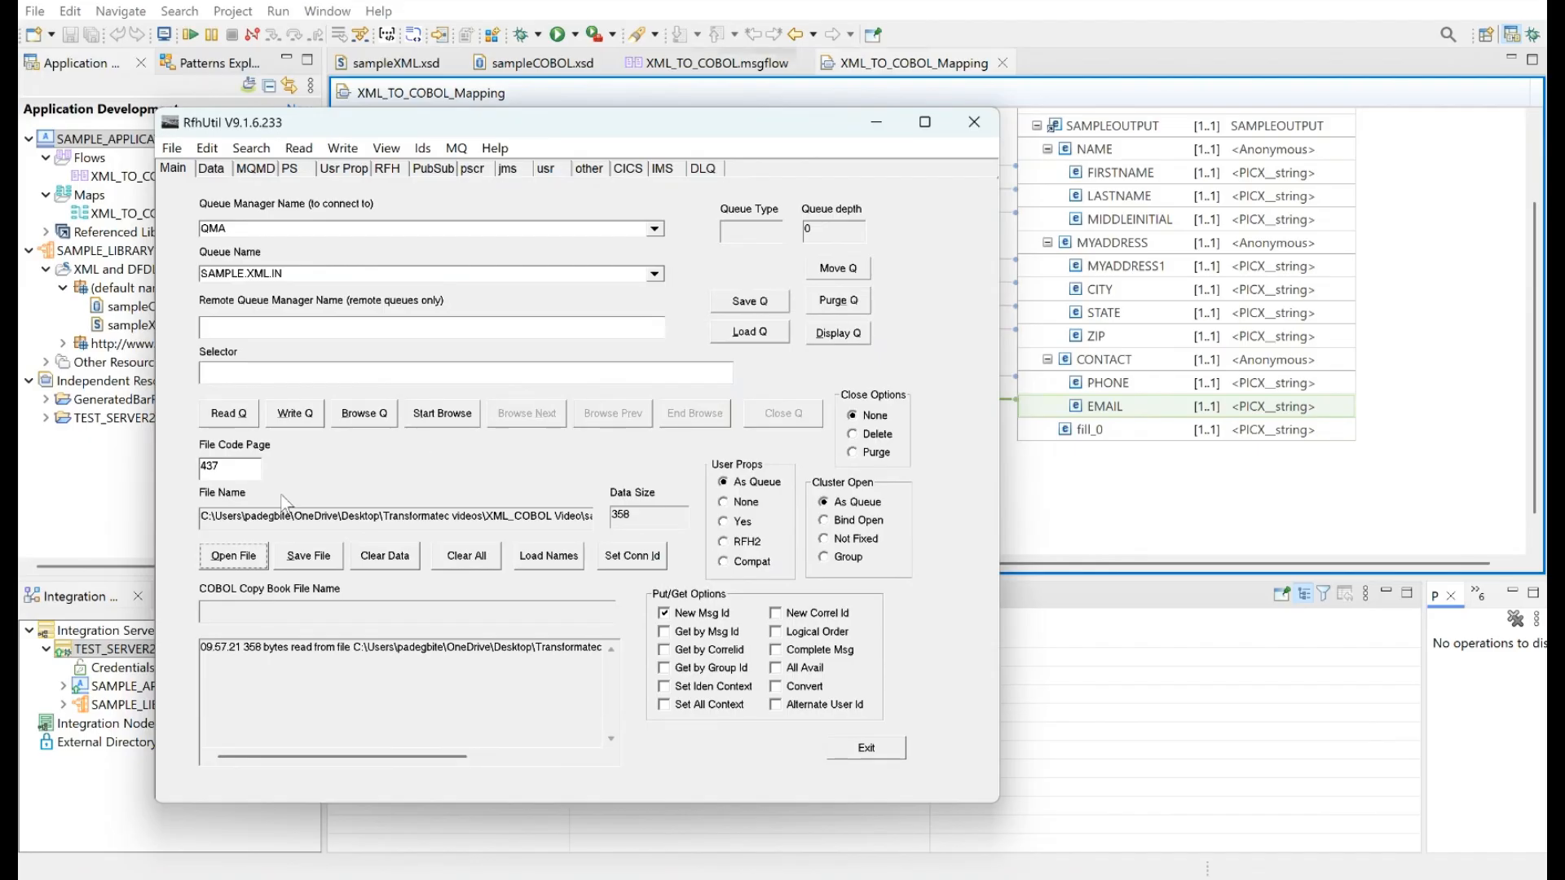
left_click(295, 413)
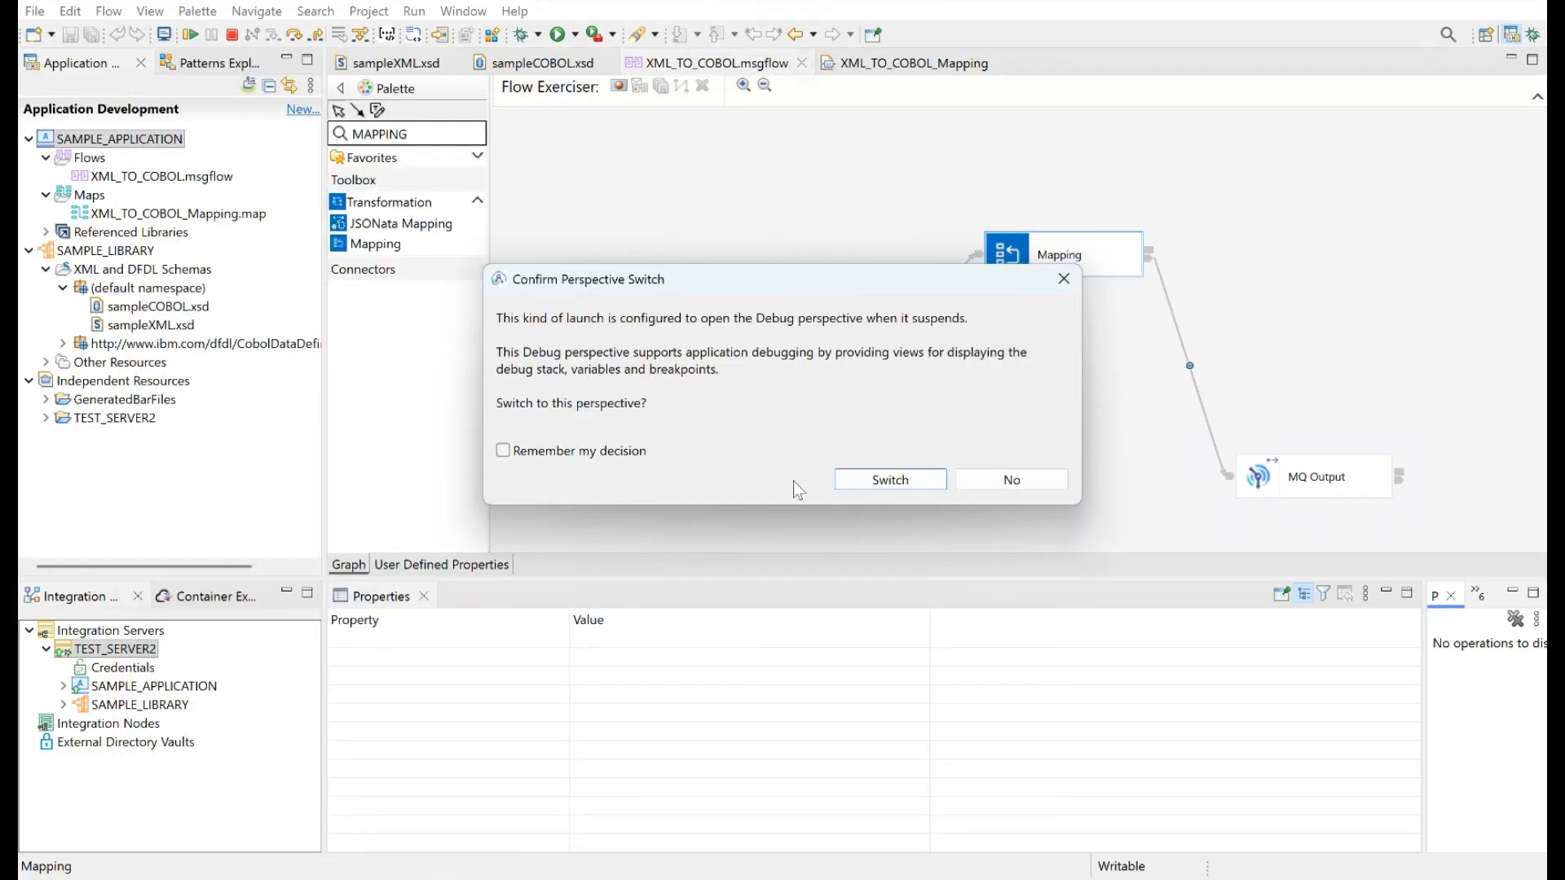
Switch to the Debug perspective and examine the SampleInput structure under XMLNSC in the suspended message
left_click(882, 474)
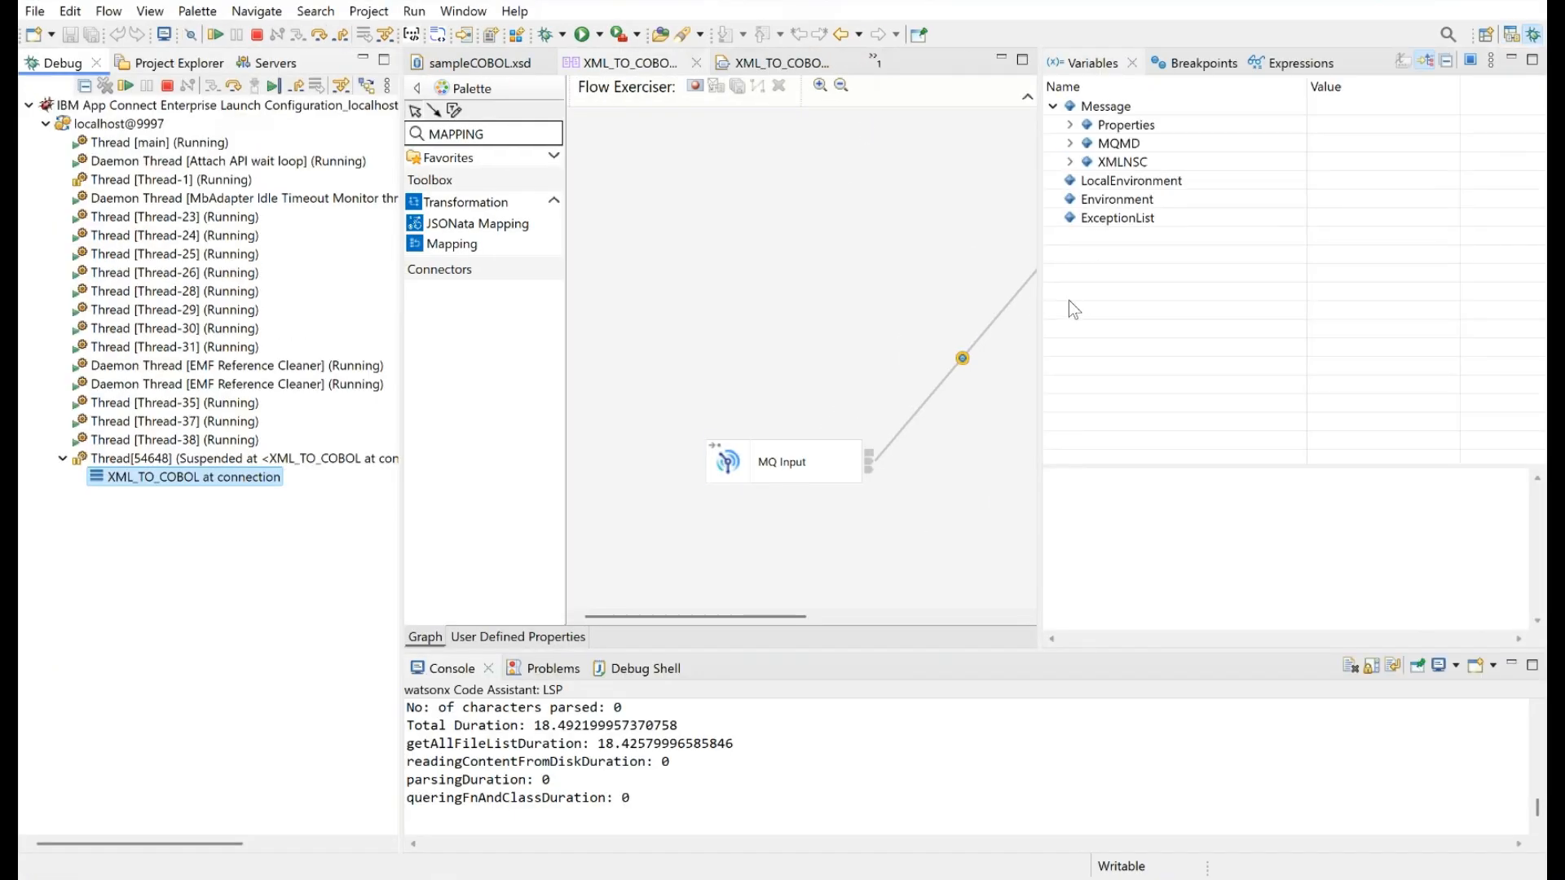
left_click(1071, 163)
left_click(1087, 180)
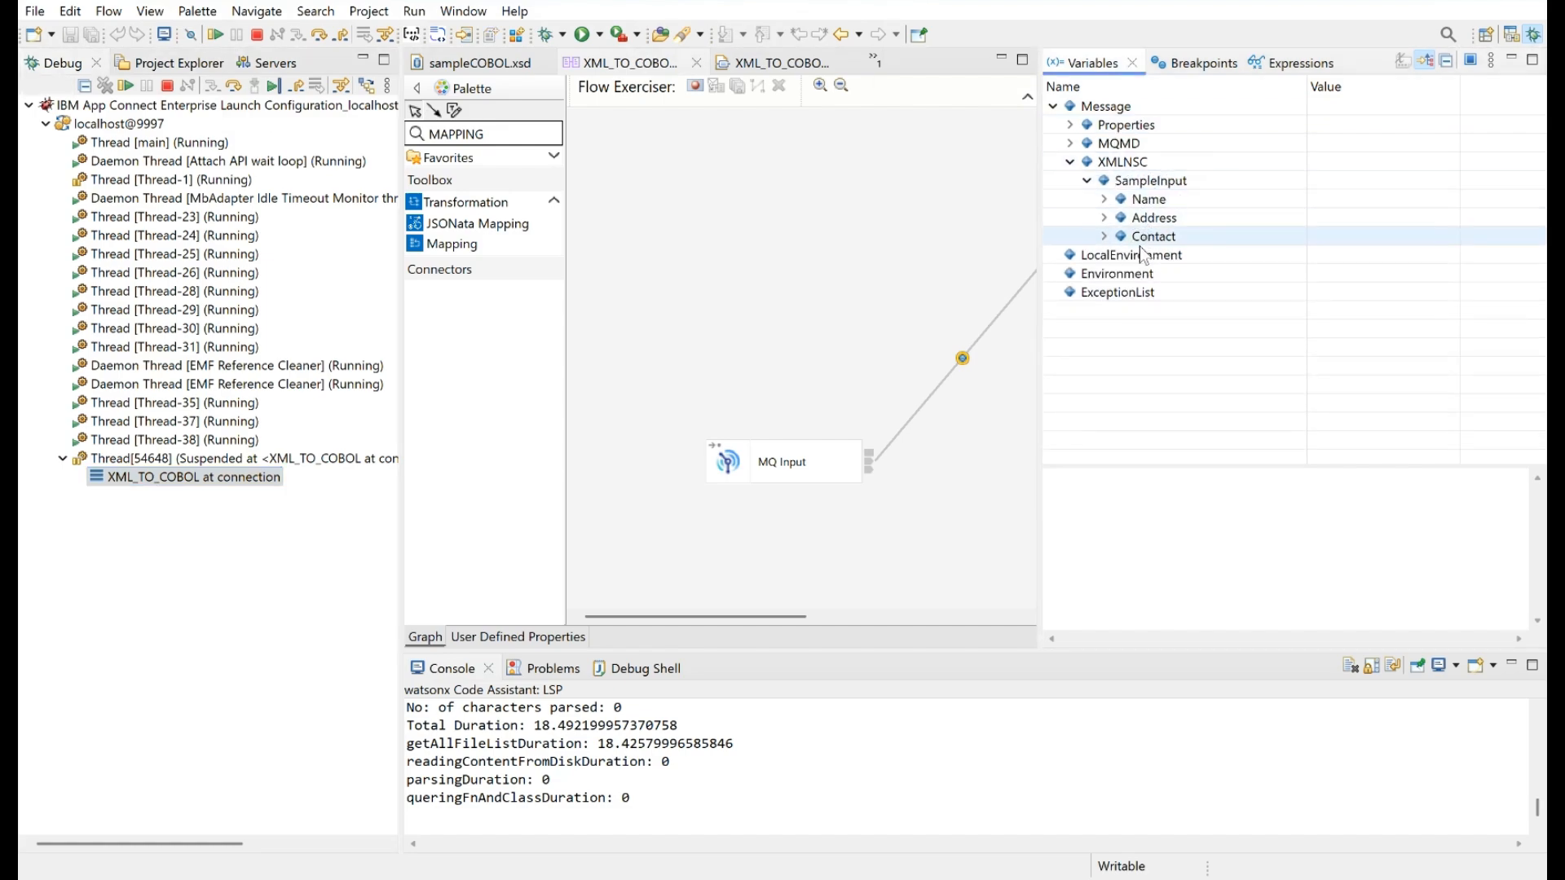
Resume the flow to the breakpoint after the Mapping node, inspect SAMPLEOUTPUT under DFDL, and let the flow run to completion
left_click(125, 86)
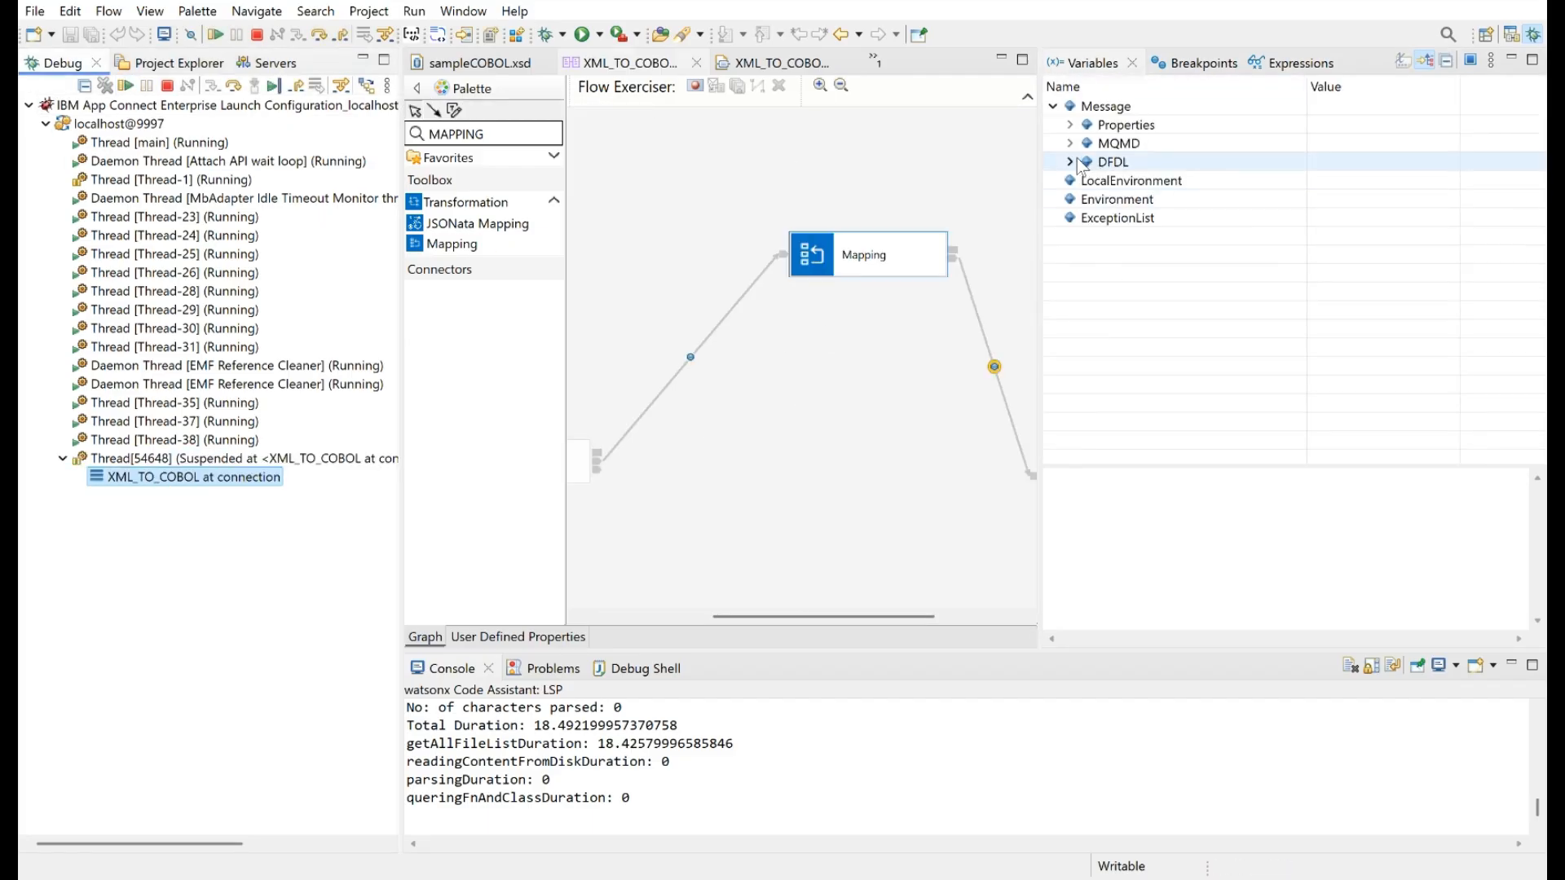
left_click(1070, 162)
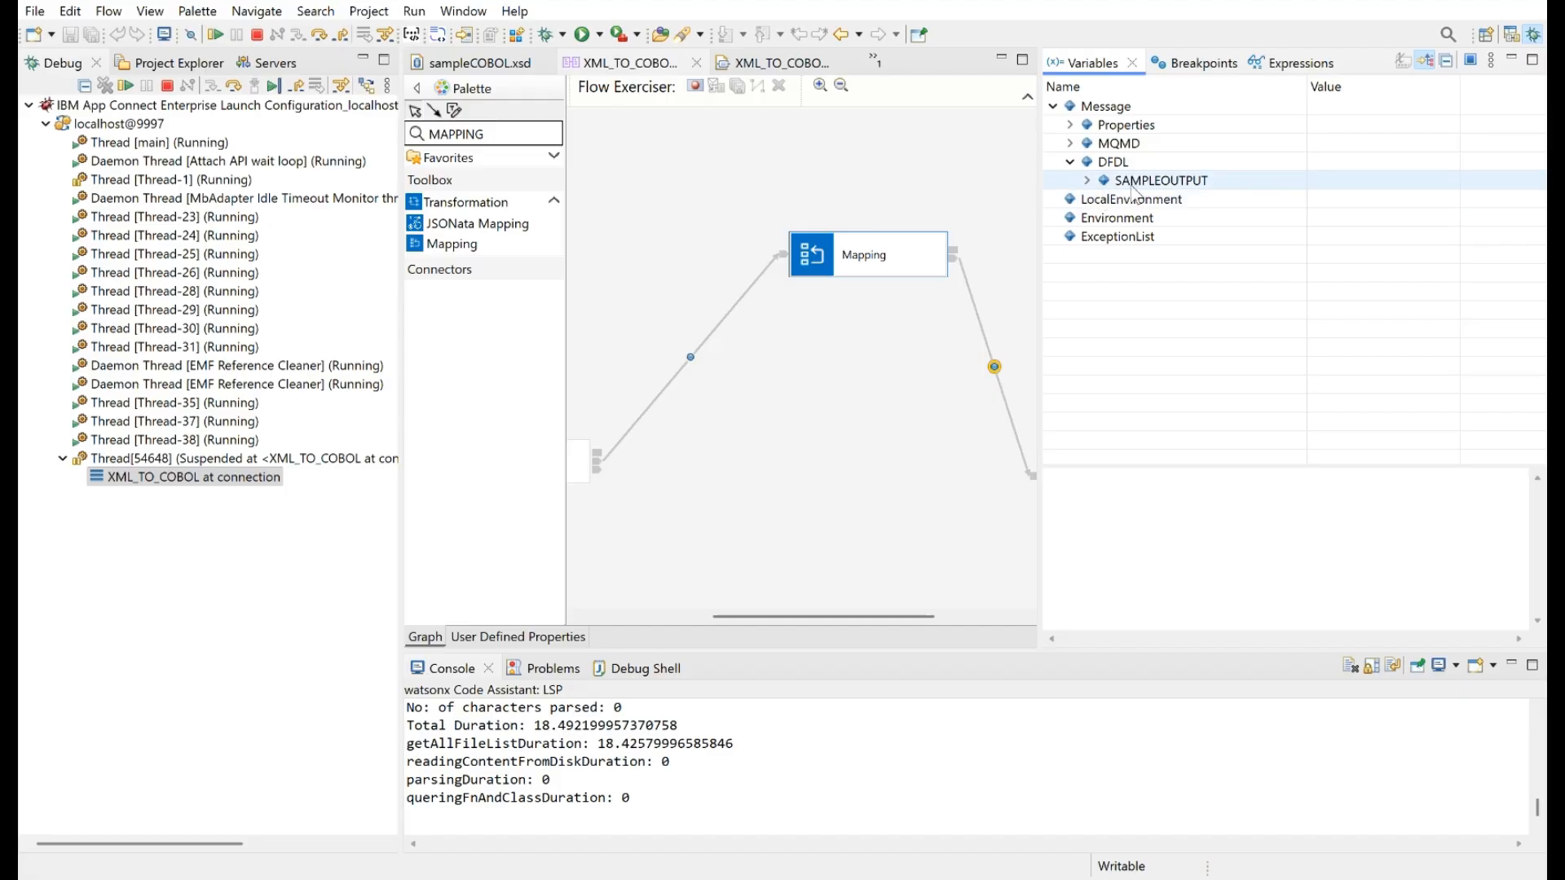
left_click(1088, 181)
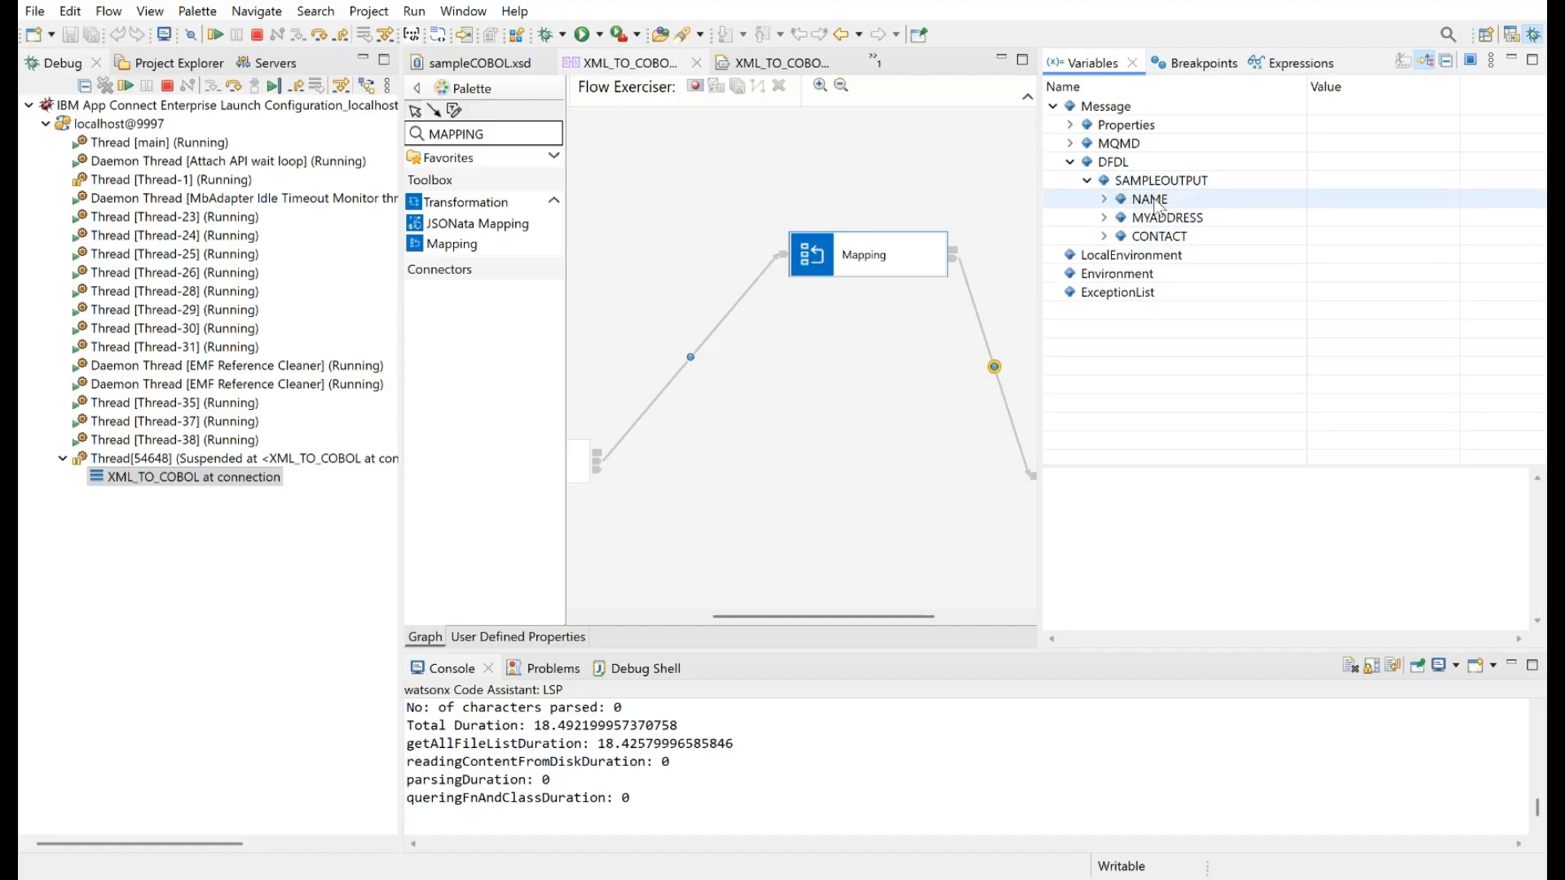
left_click(274, 87)
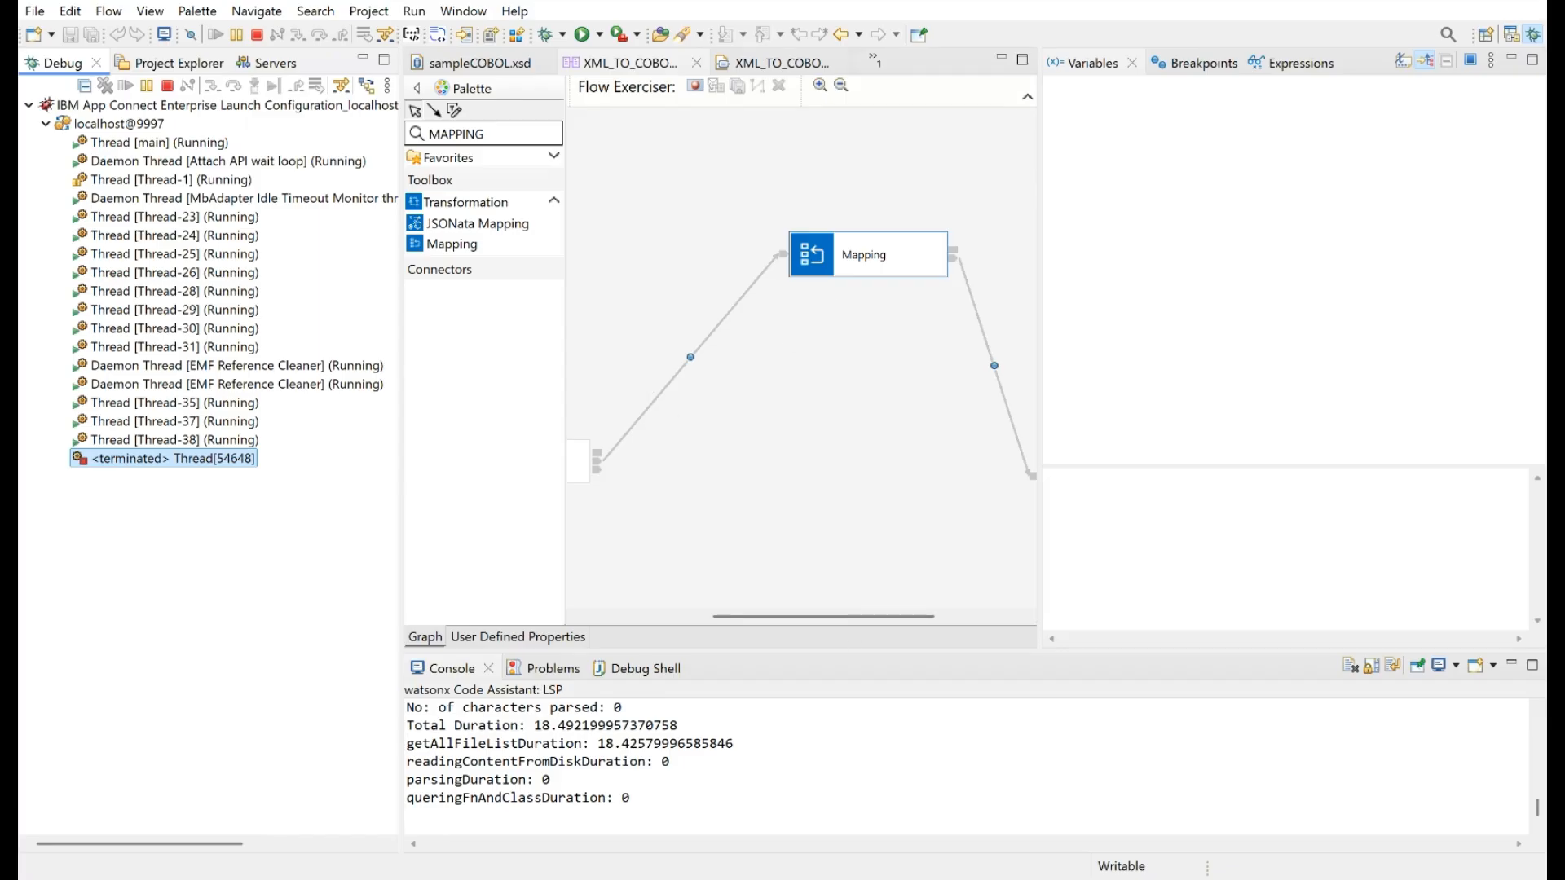
Switch to RfhUtil, set the queue name to SAMPLE.COBOL.OUT and read the message from that queue
key("alt+Tab")
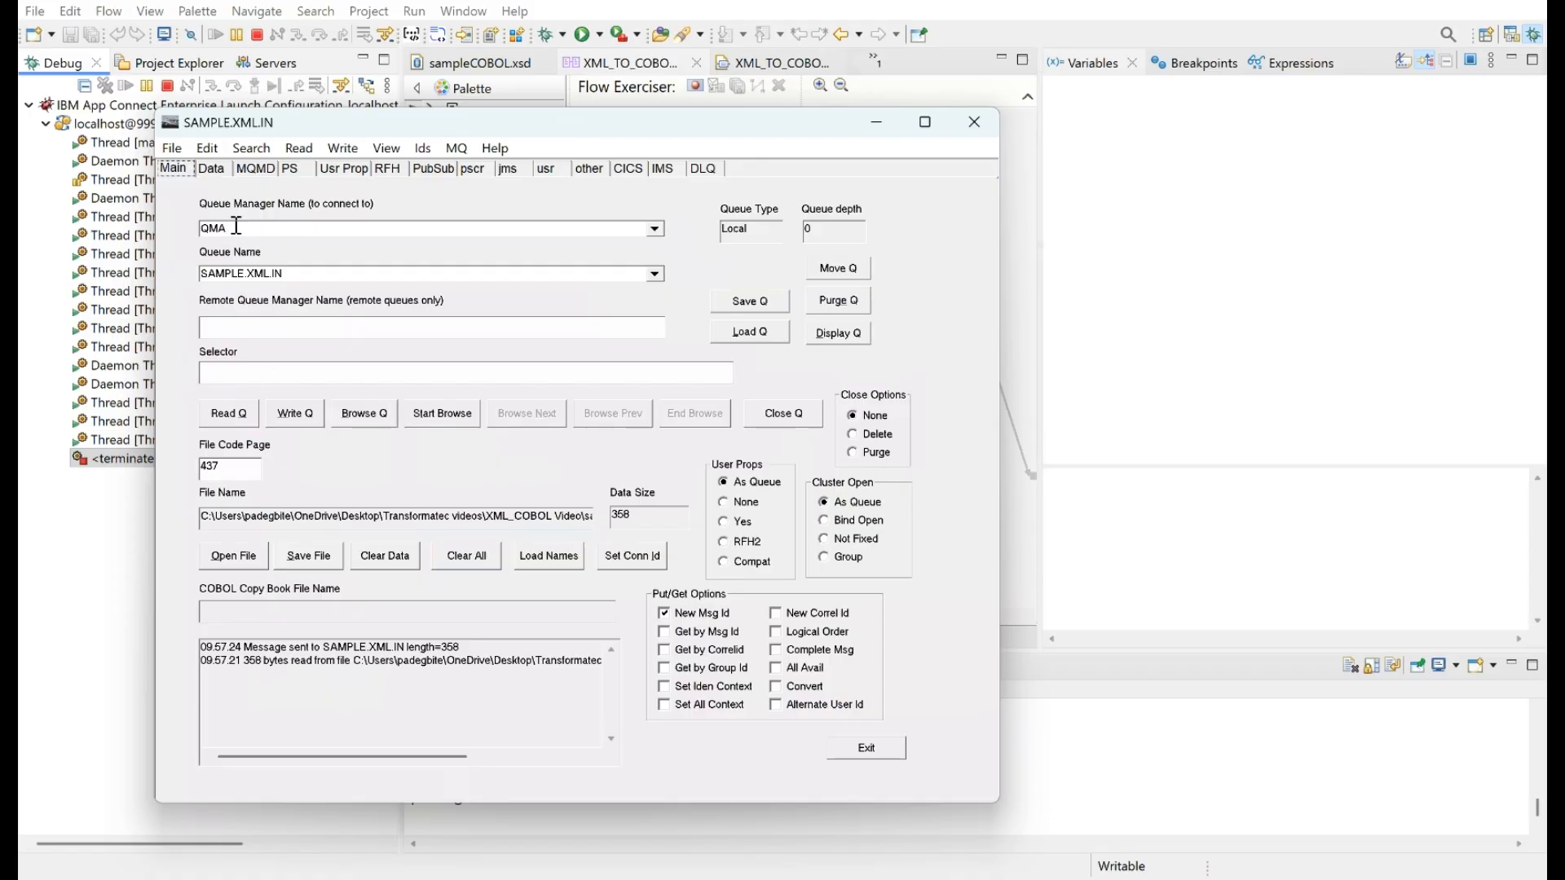
left_click(292, 275)
left_click(296, 273)
key("BackSpace")
key("BackSpace")
key("BackSpace")
type("CO")
left_click(238, 415)
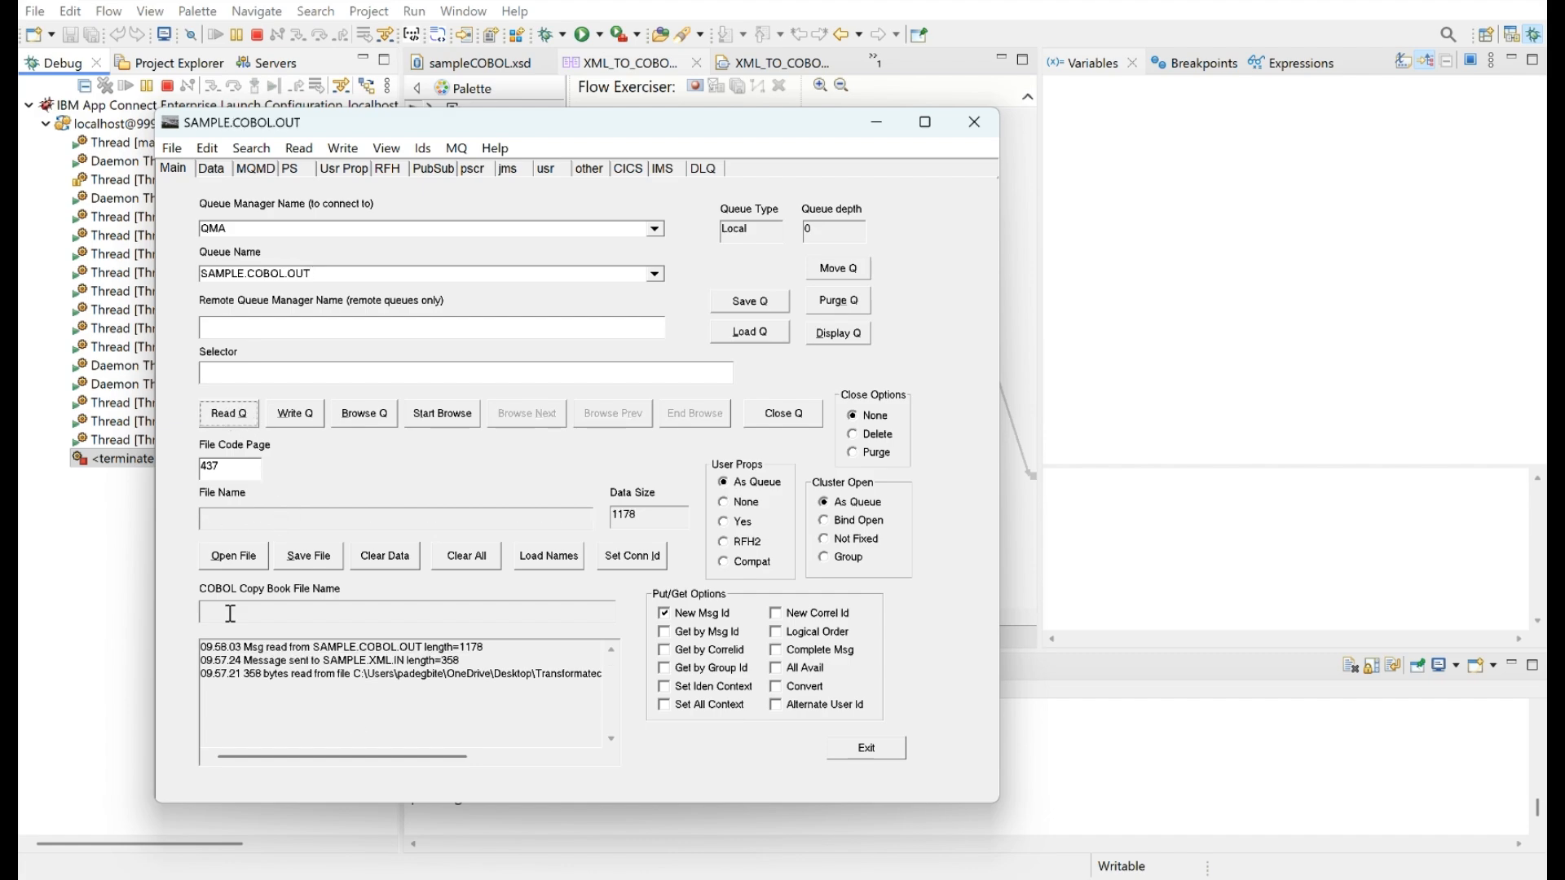
Show the message data in COBOL format using the copybook sampleCOBOL.cpy
left_click(212, 170)
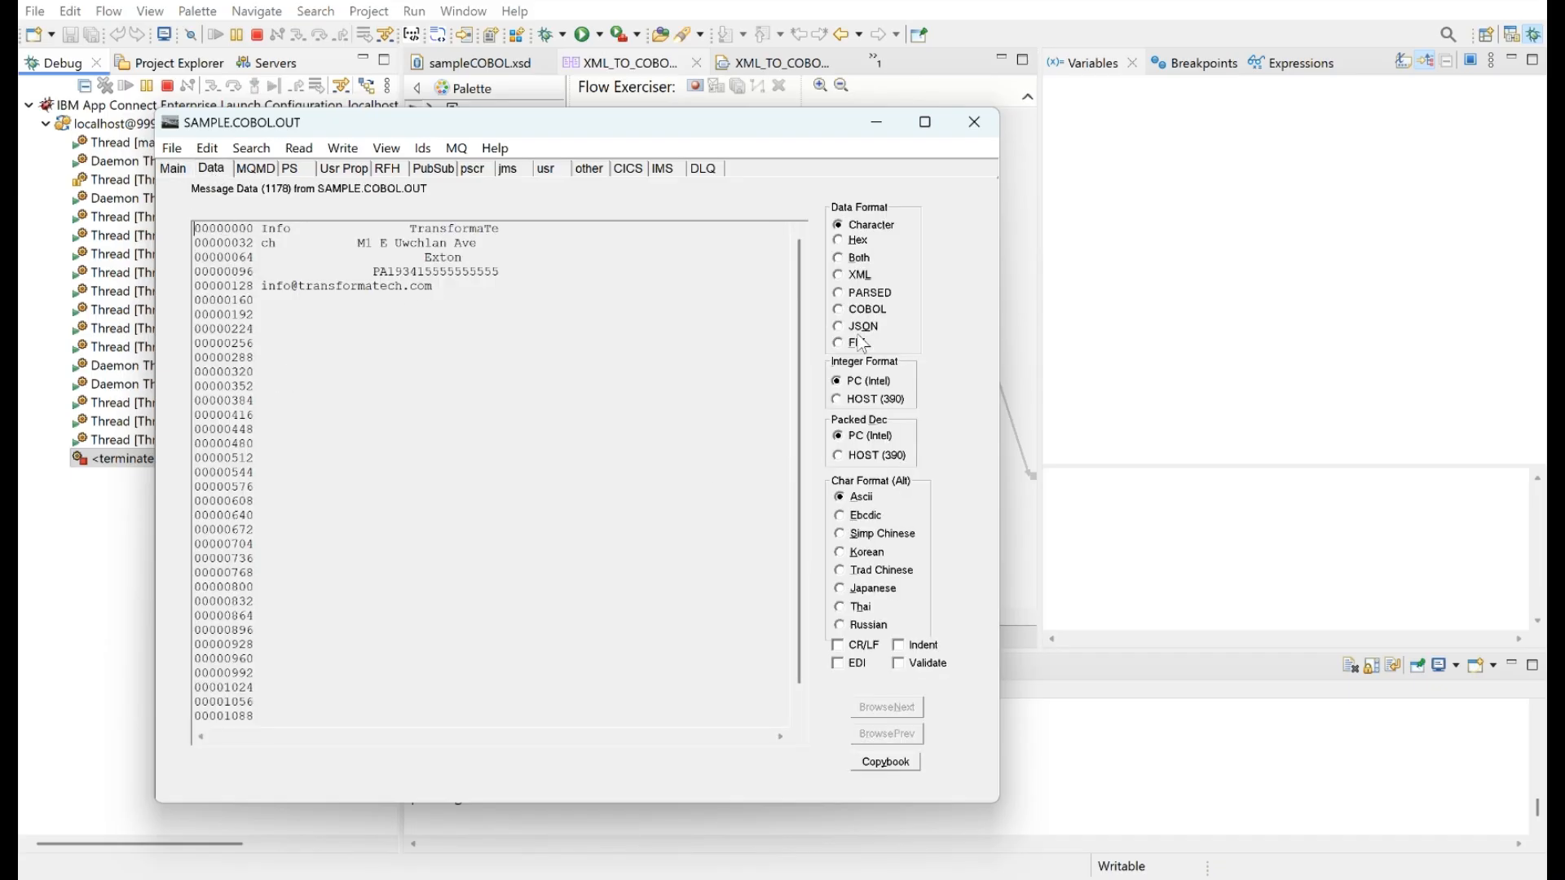
left_click(839, 311)
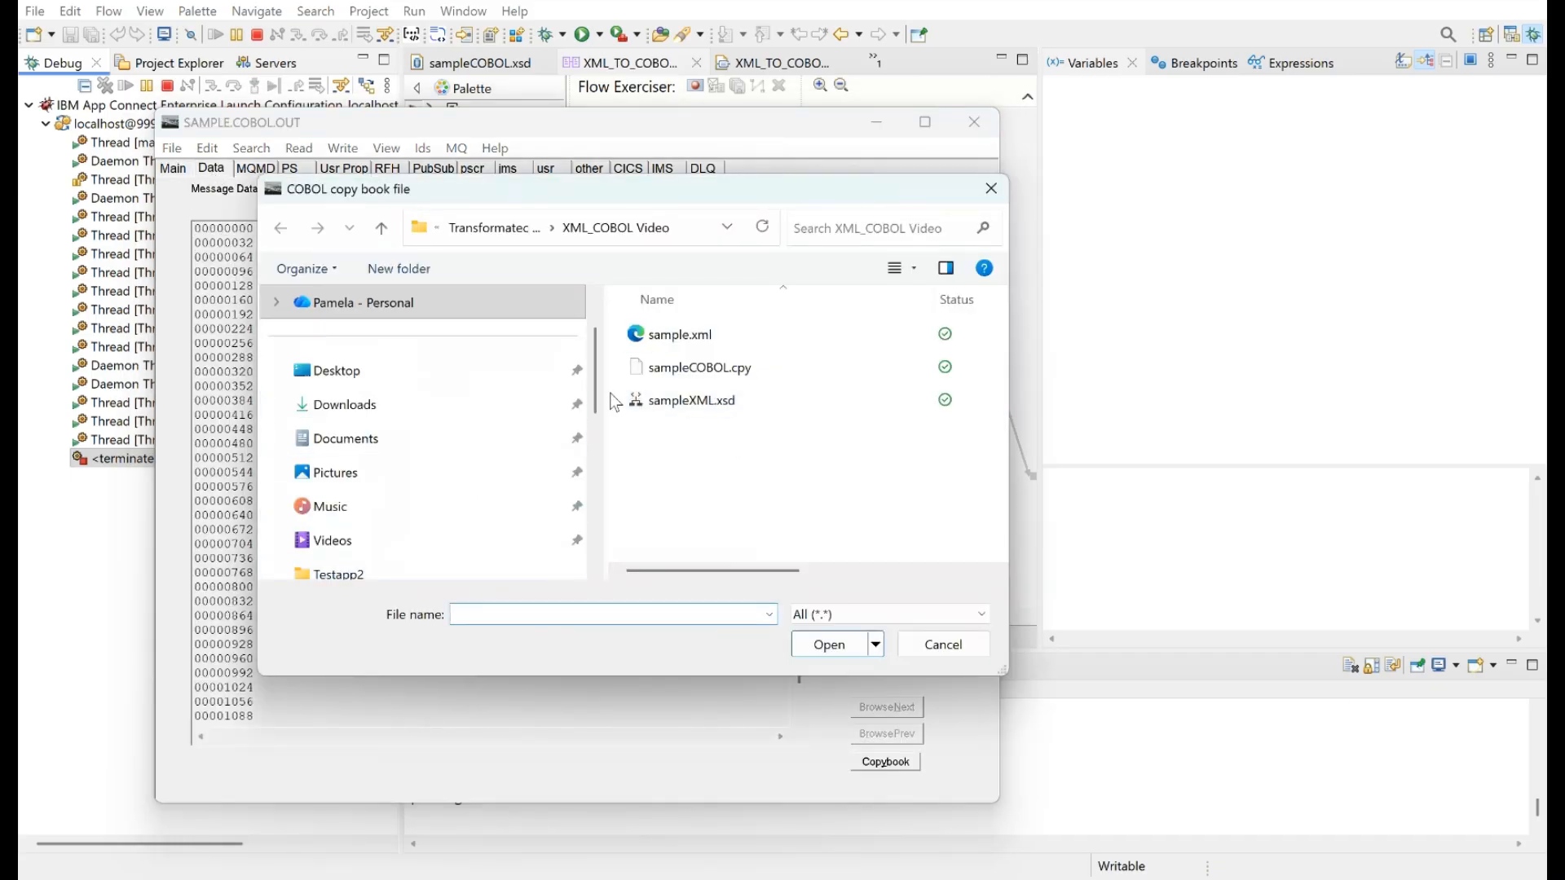
left_click(686, 372)
double_click(686, 372)
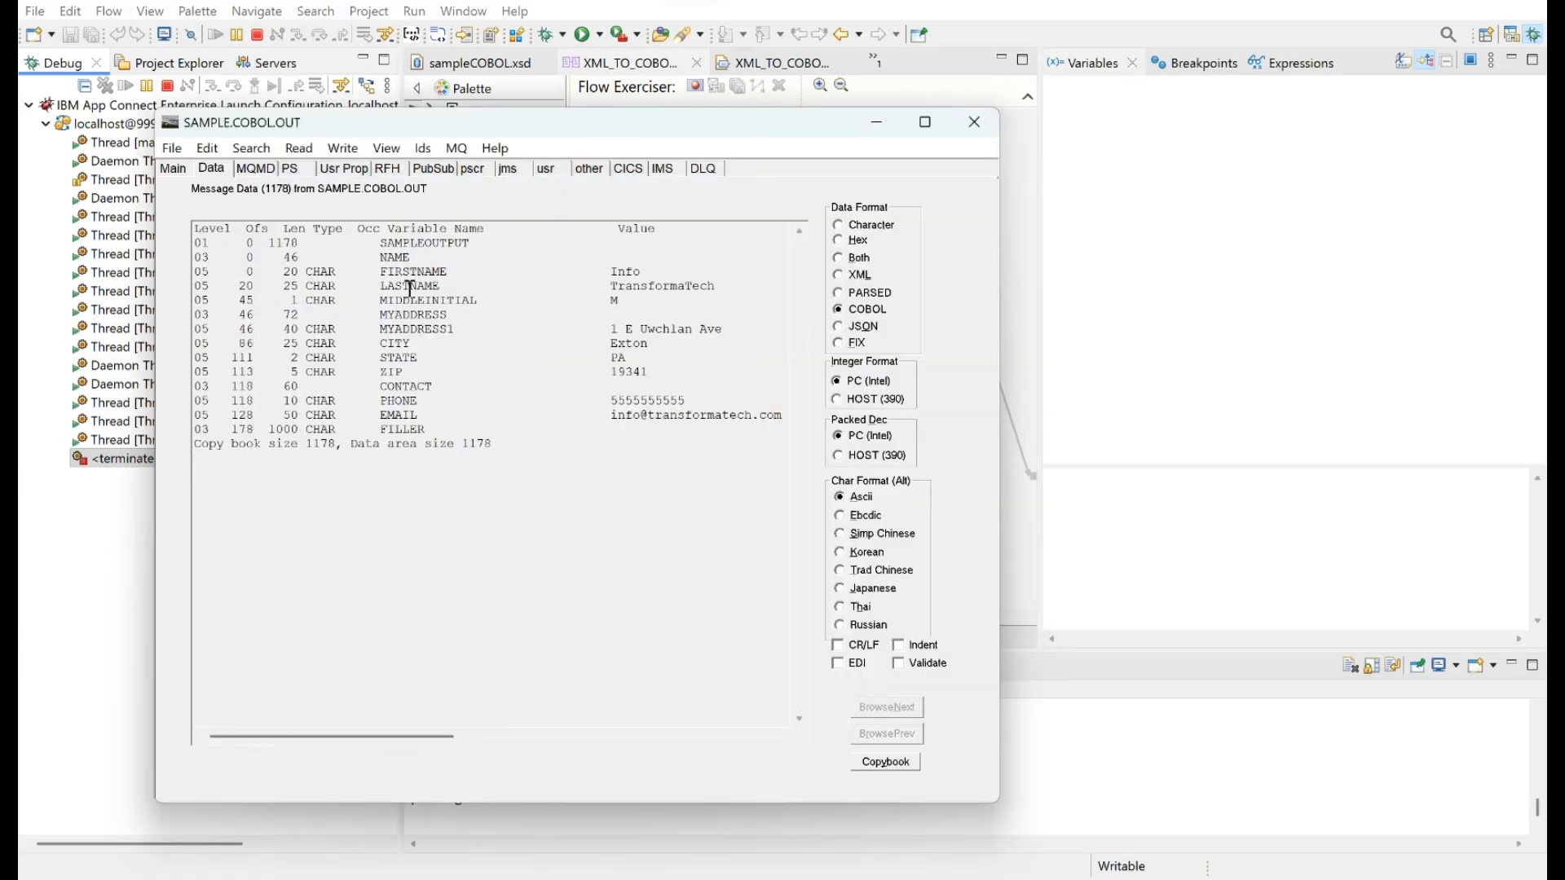